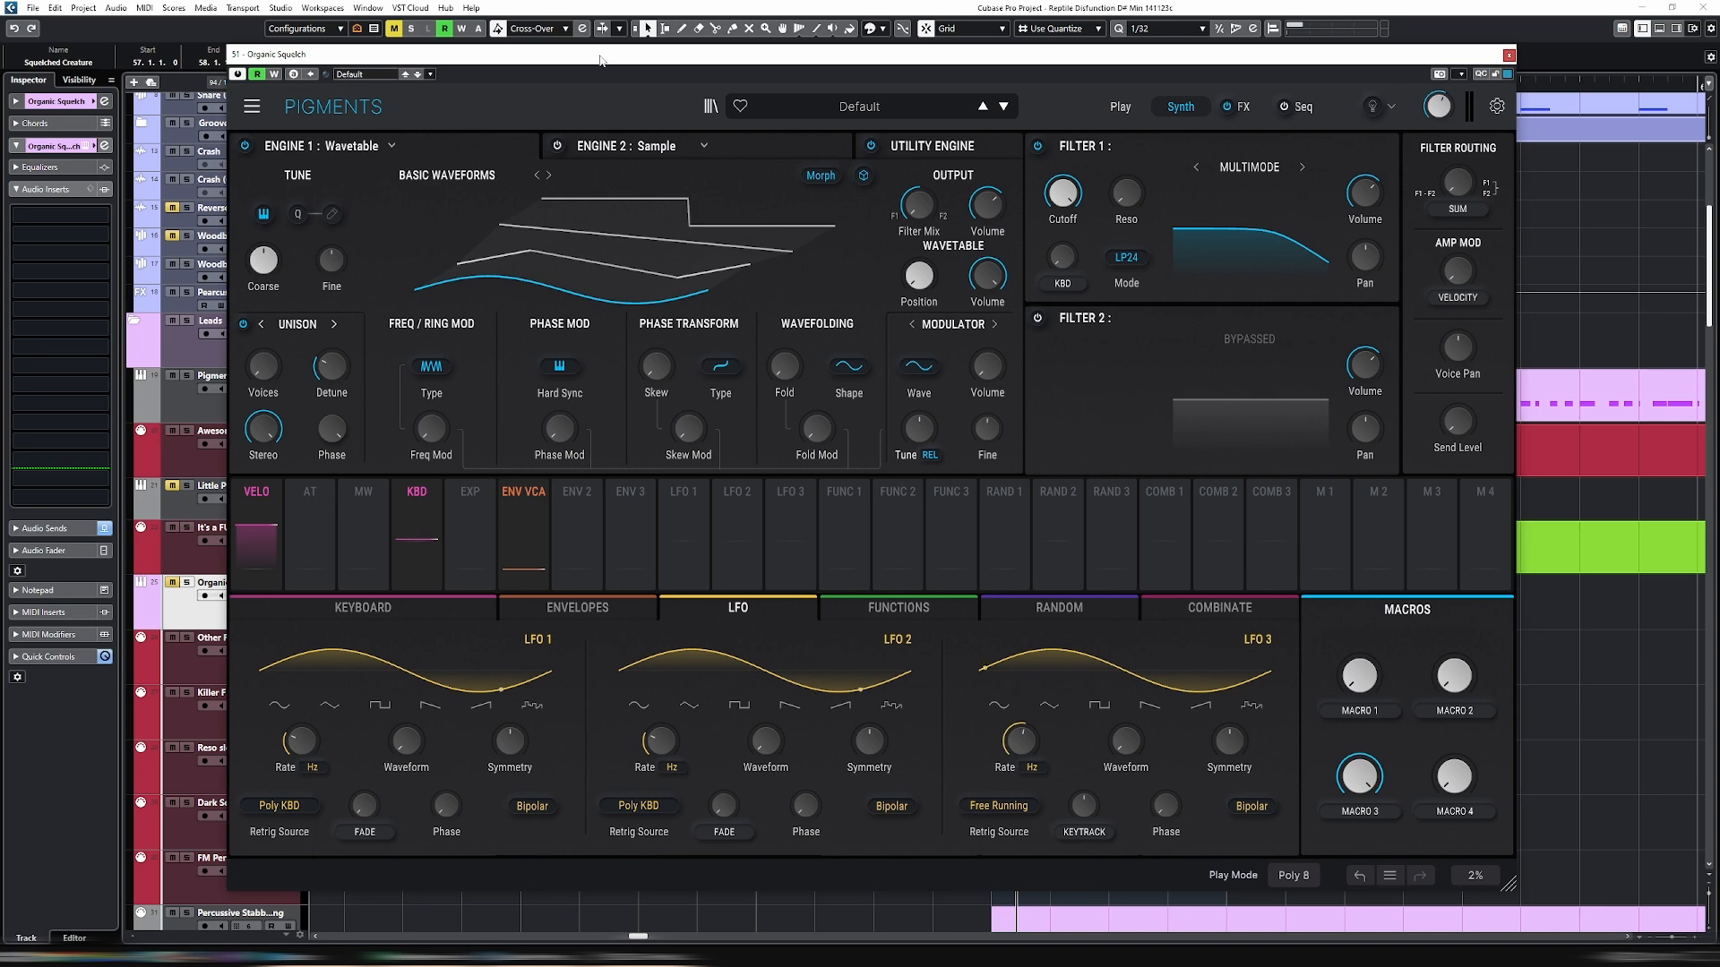
Switch Engine 1 from Wetable to the Analog type.
{"action": "left_click", "coordinate": [872, 147]}
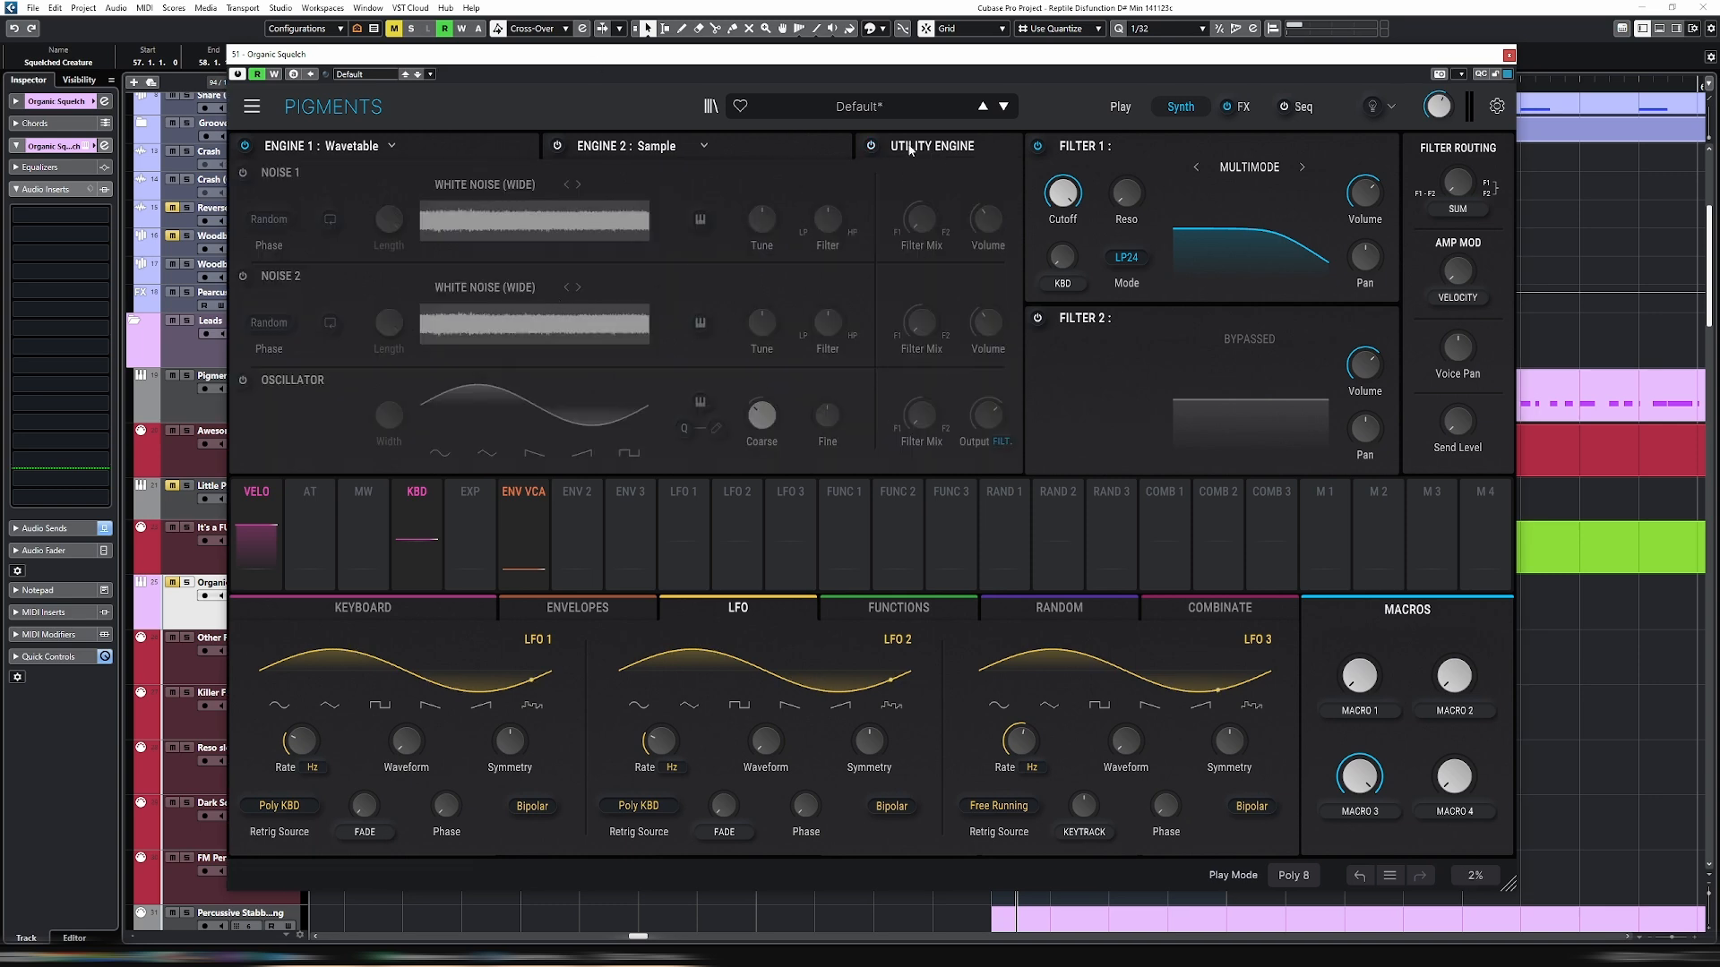
{"action": "left_click", "coordinate": [466, 147]}
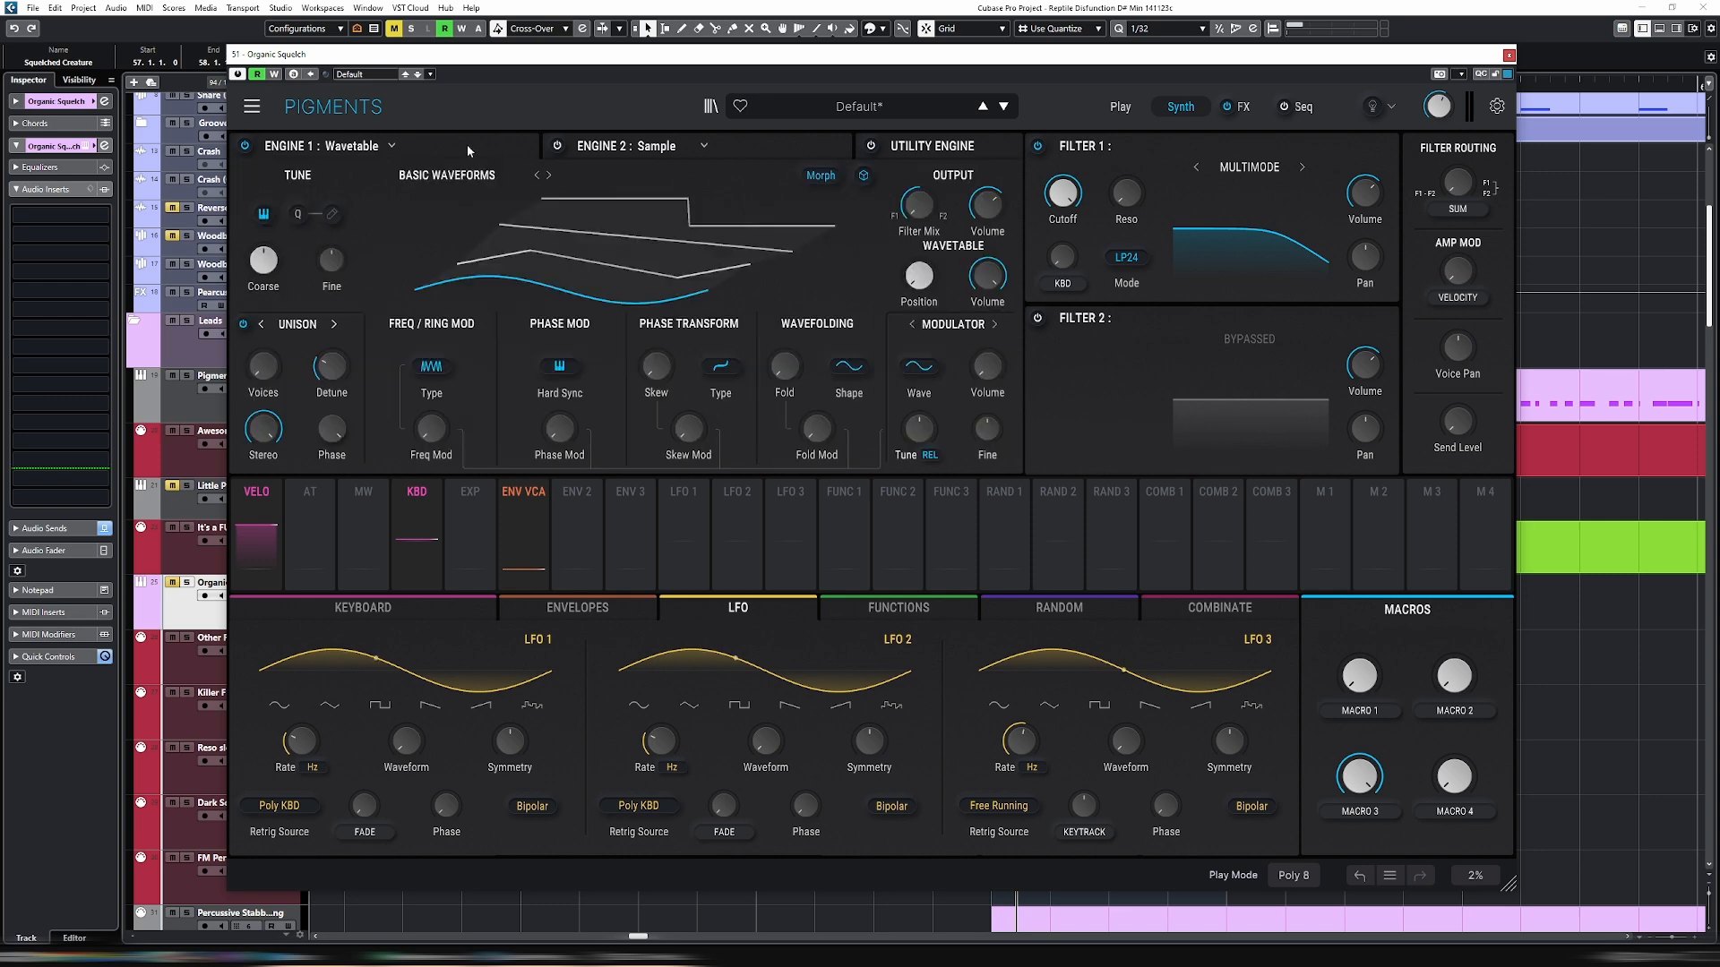
{"action": "left_click", "coordinate": [391, 148]}
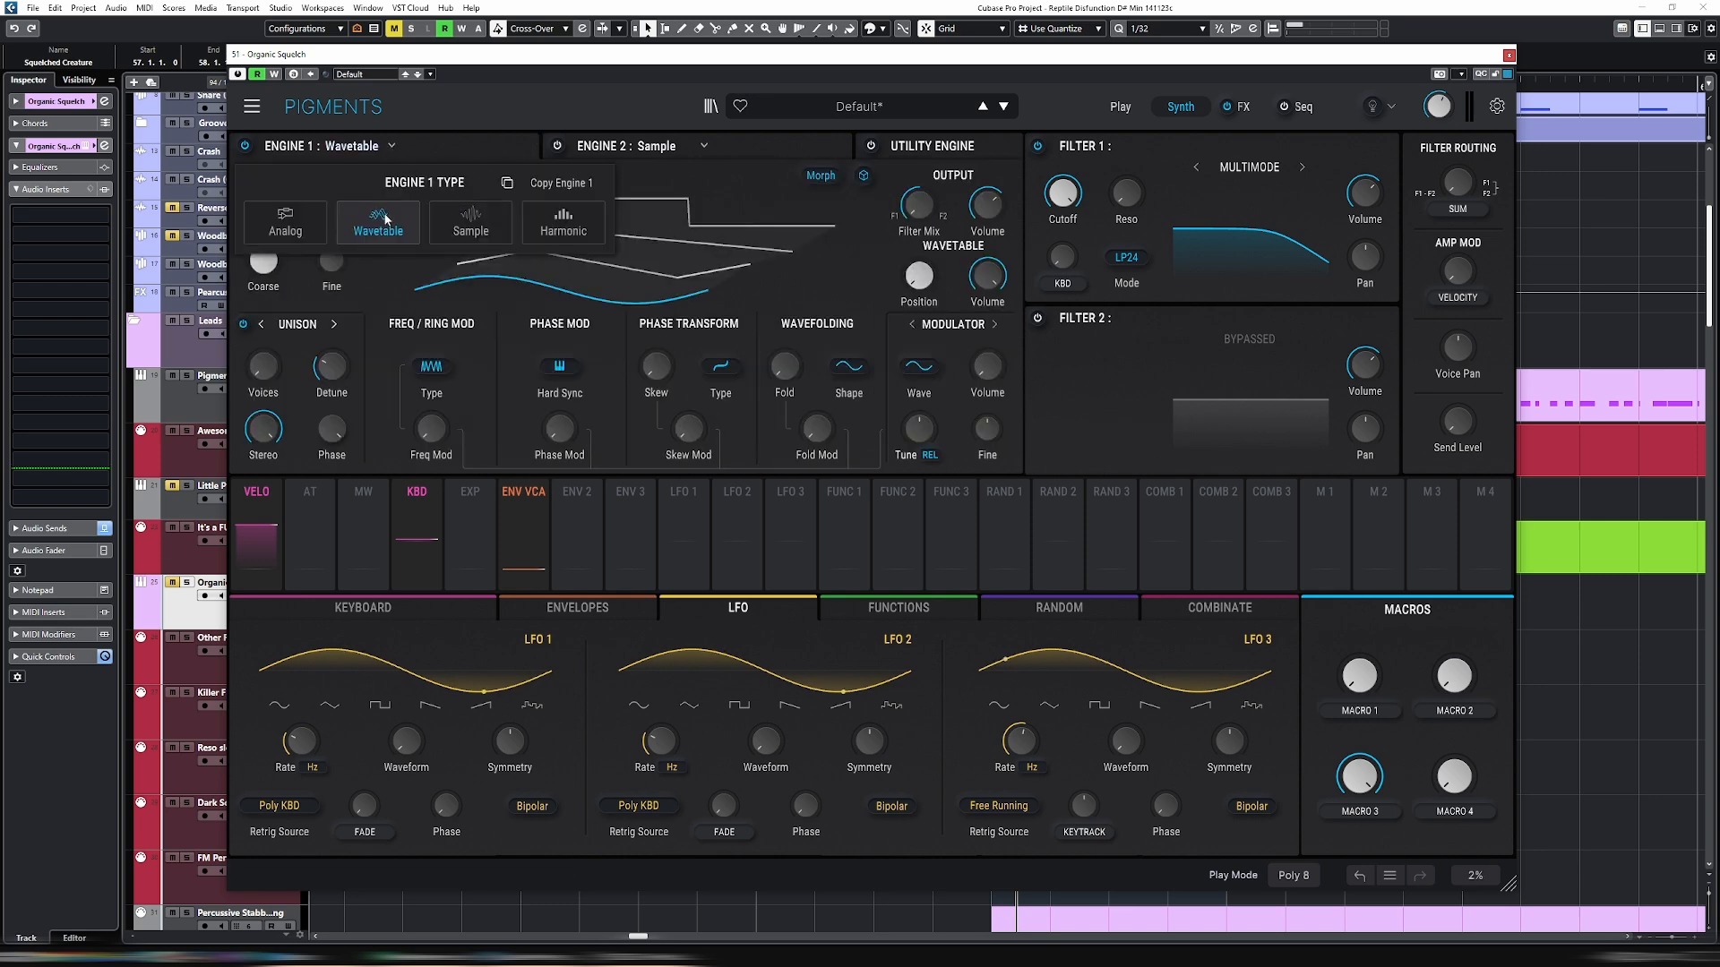
{"action": "left_click", "coordinate": [284, 224]}
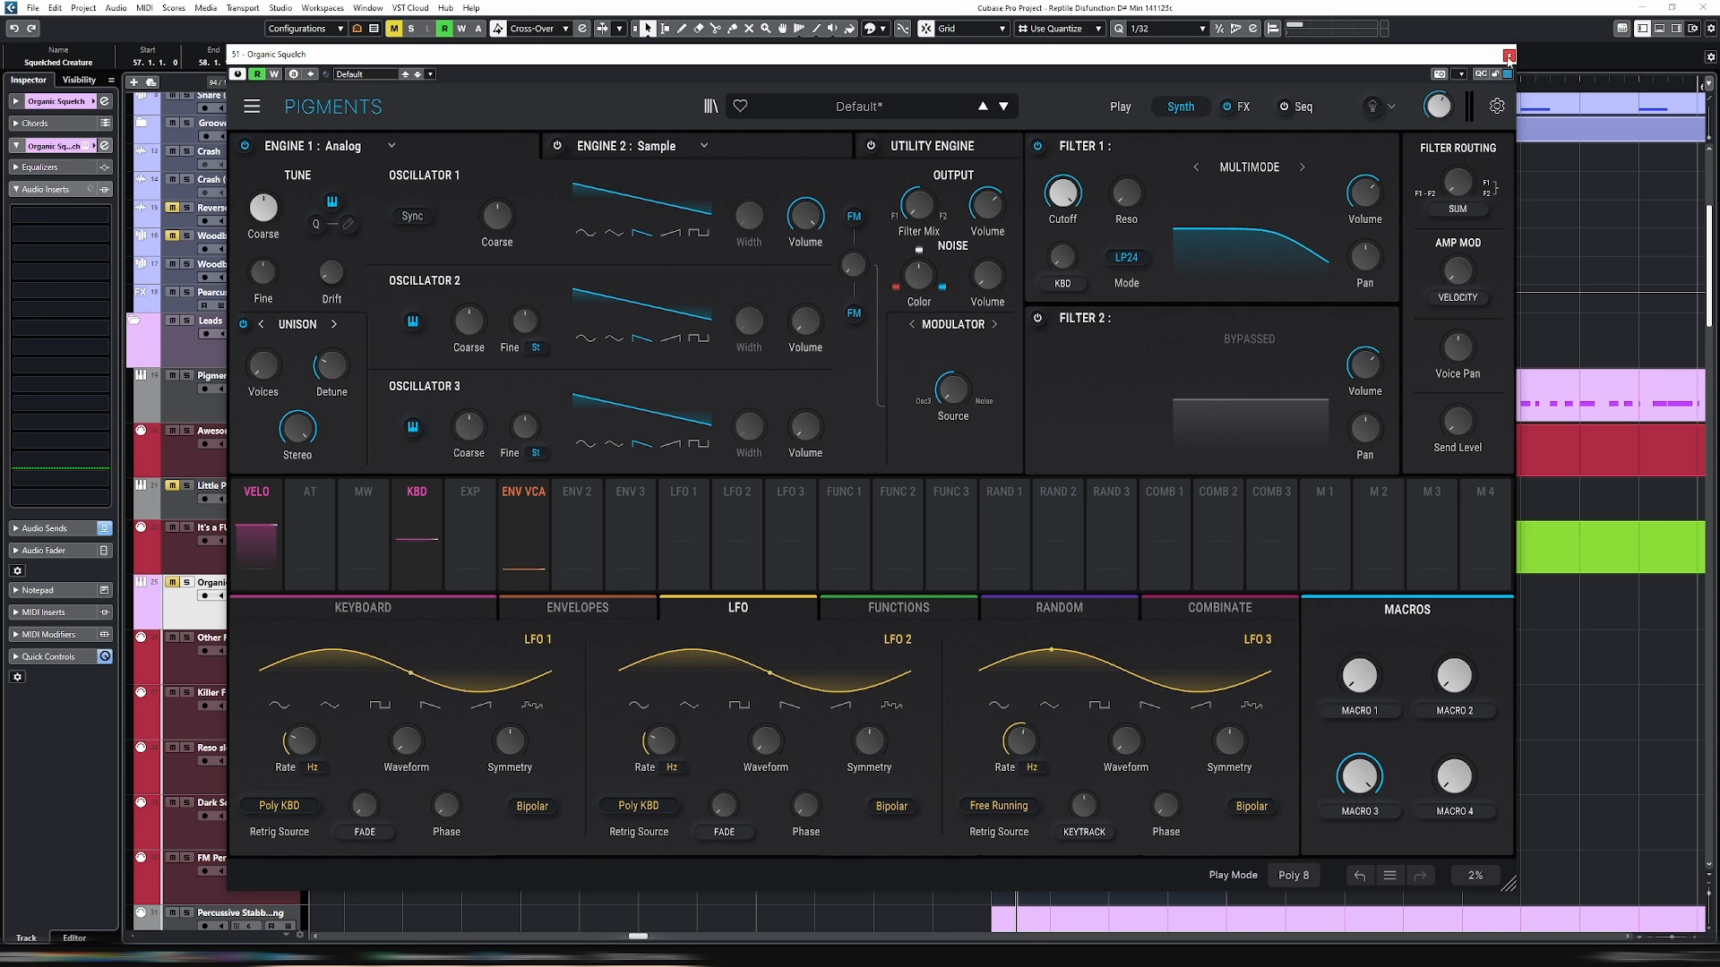
Audition the Organic Squelch track over the looped bar and reopen its Pigments instrument window.
{"action": "left_click", "coordinate": [907, 6]}
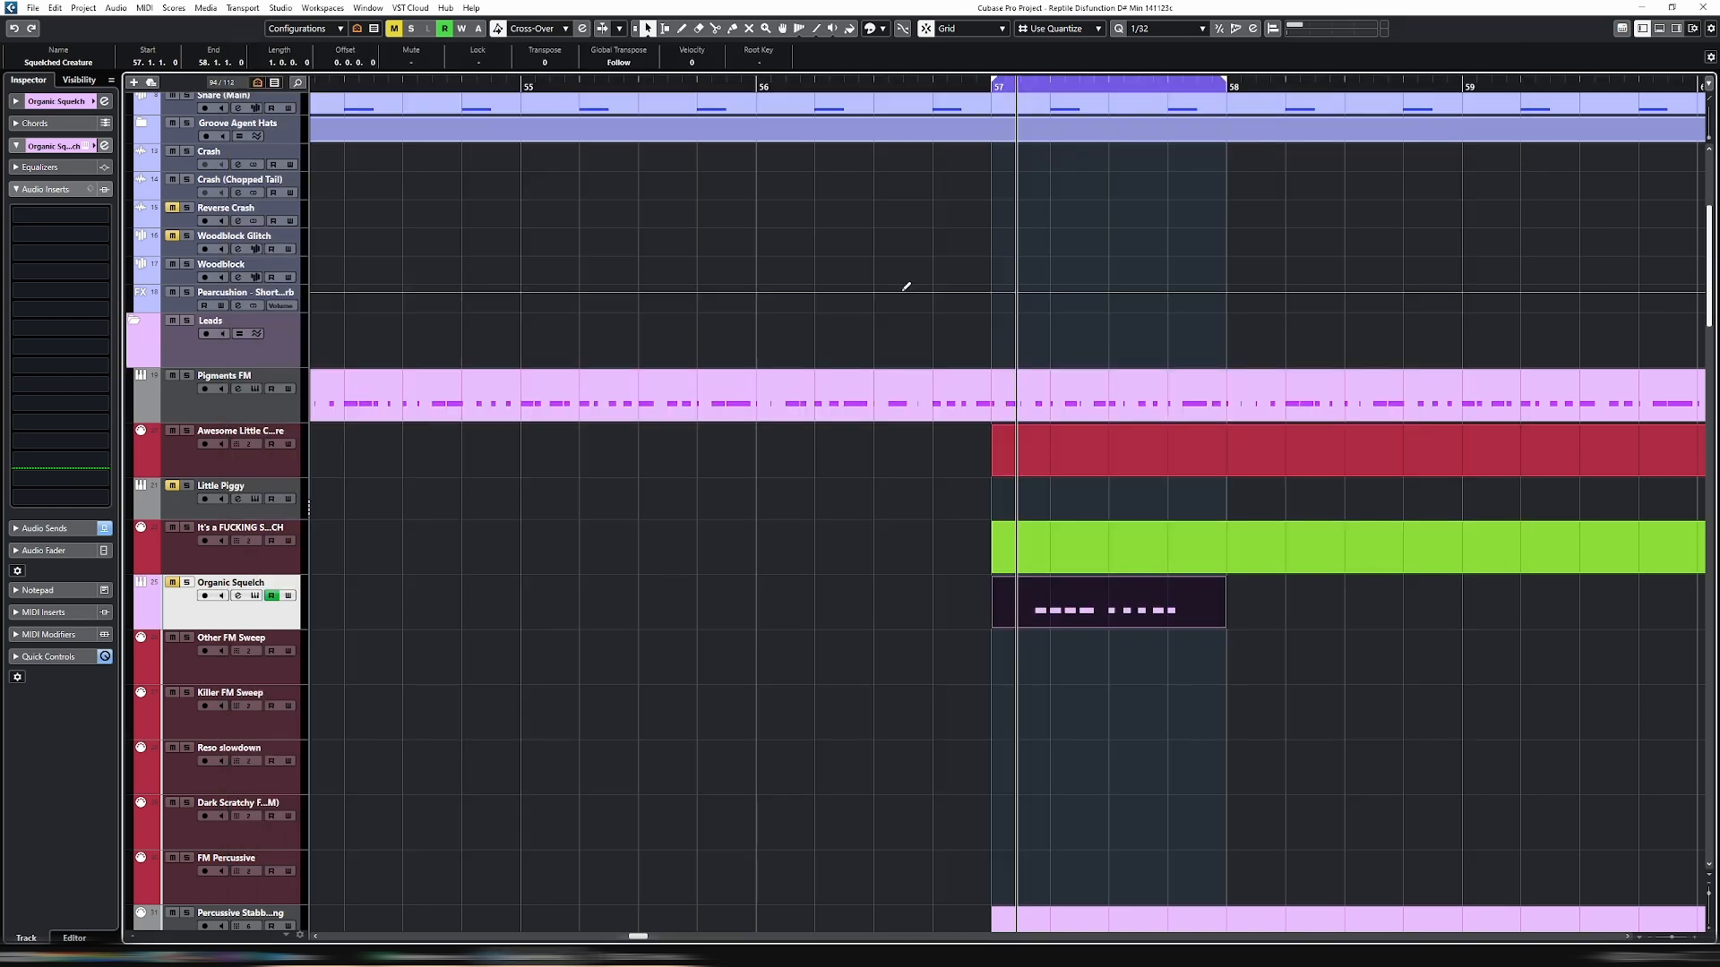
{"action": "key", "text": "space"}
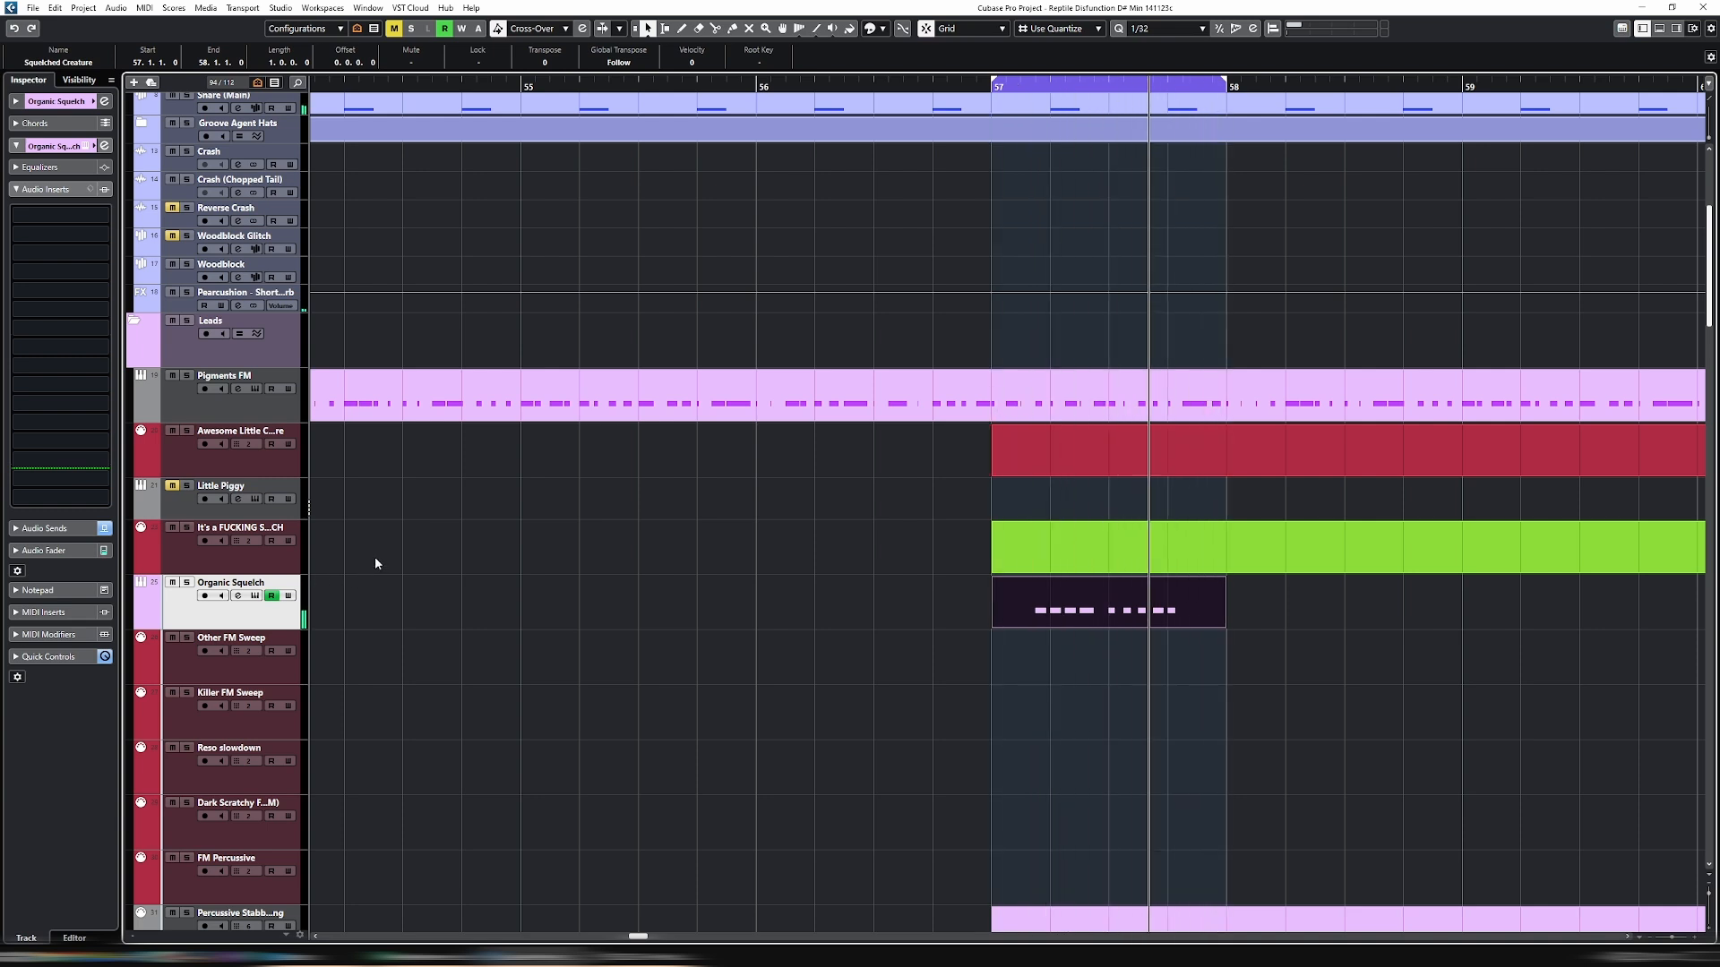
{"action": "left_click", "coordinate": [255, 597]}
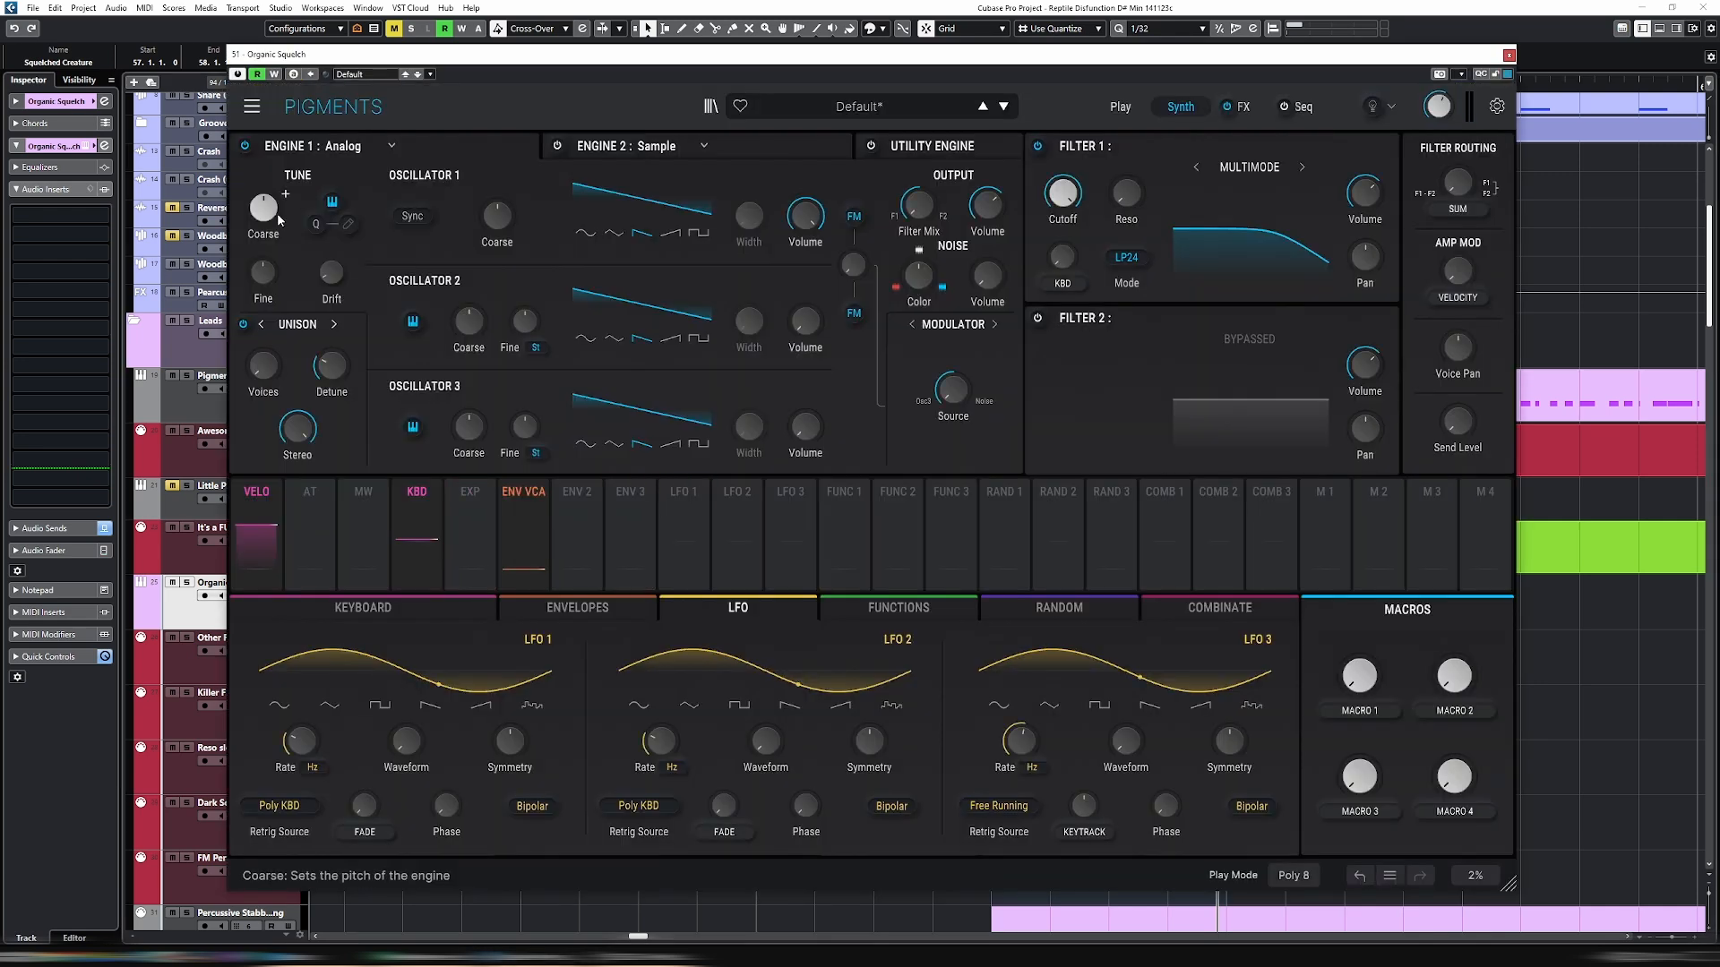
{"action": "mouse_move", "coordinate": [259, 213]}
{"action": "key", "text": "space"}
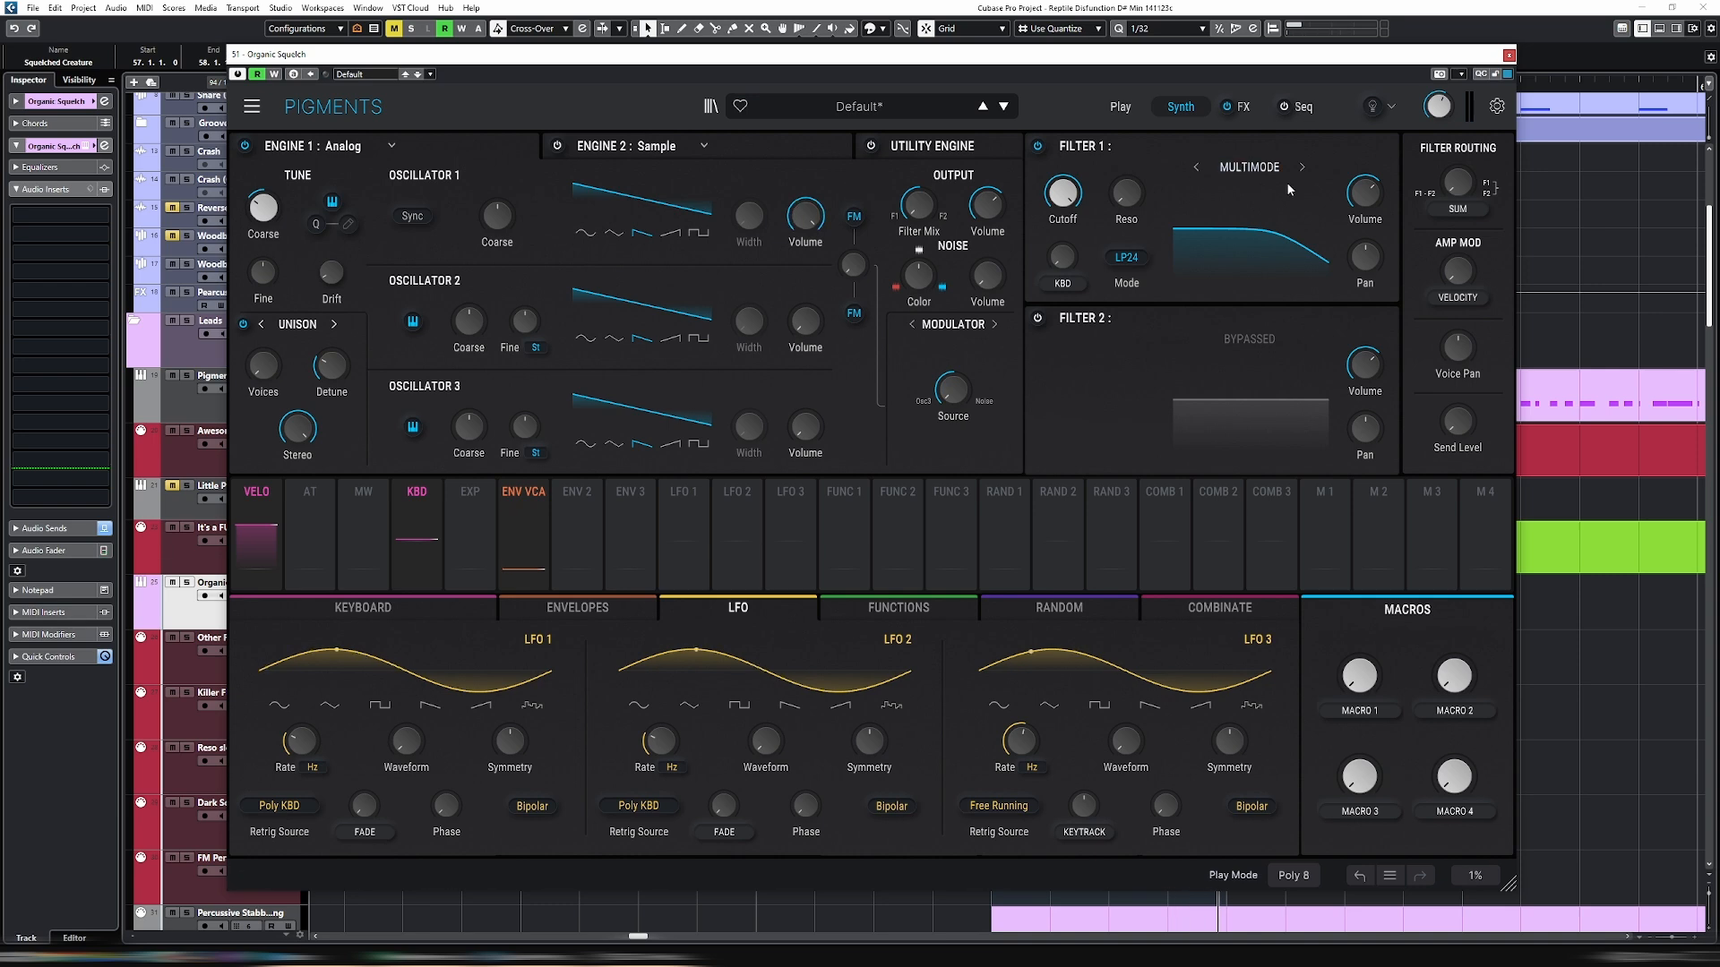
Set Filter 1's mode to BP24, keeping the MultiMode filter type.
{"action": "left_click", "coordinate": [1118, 259]}
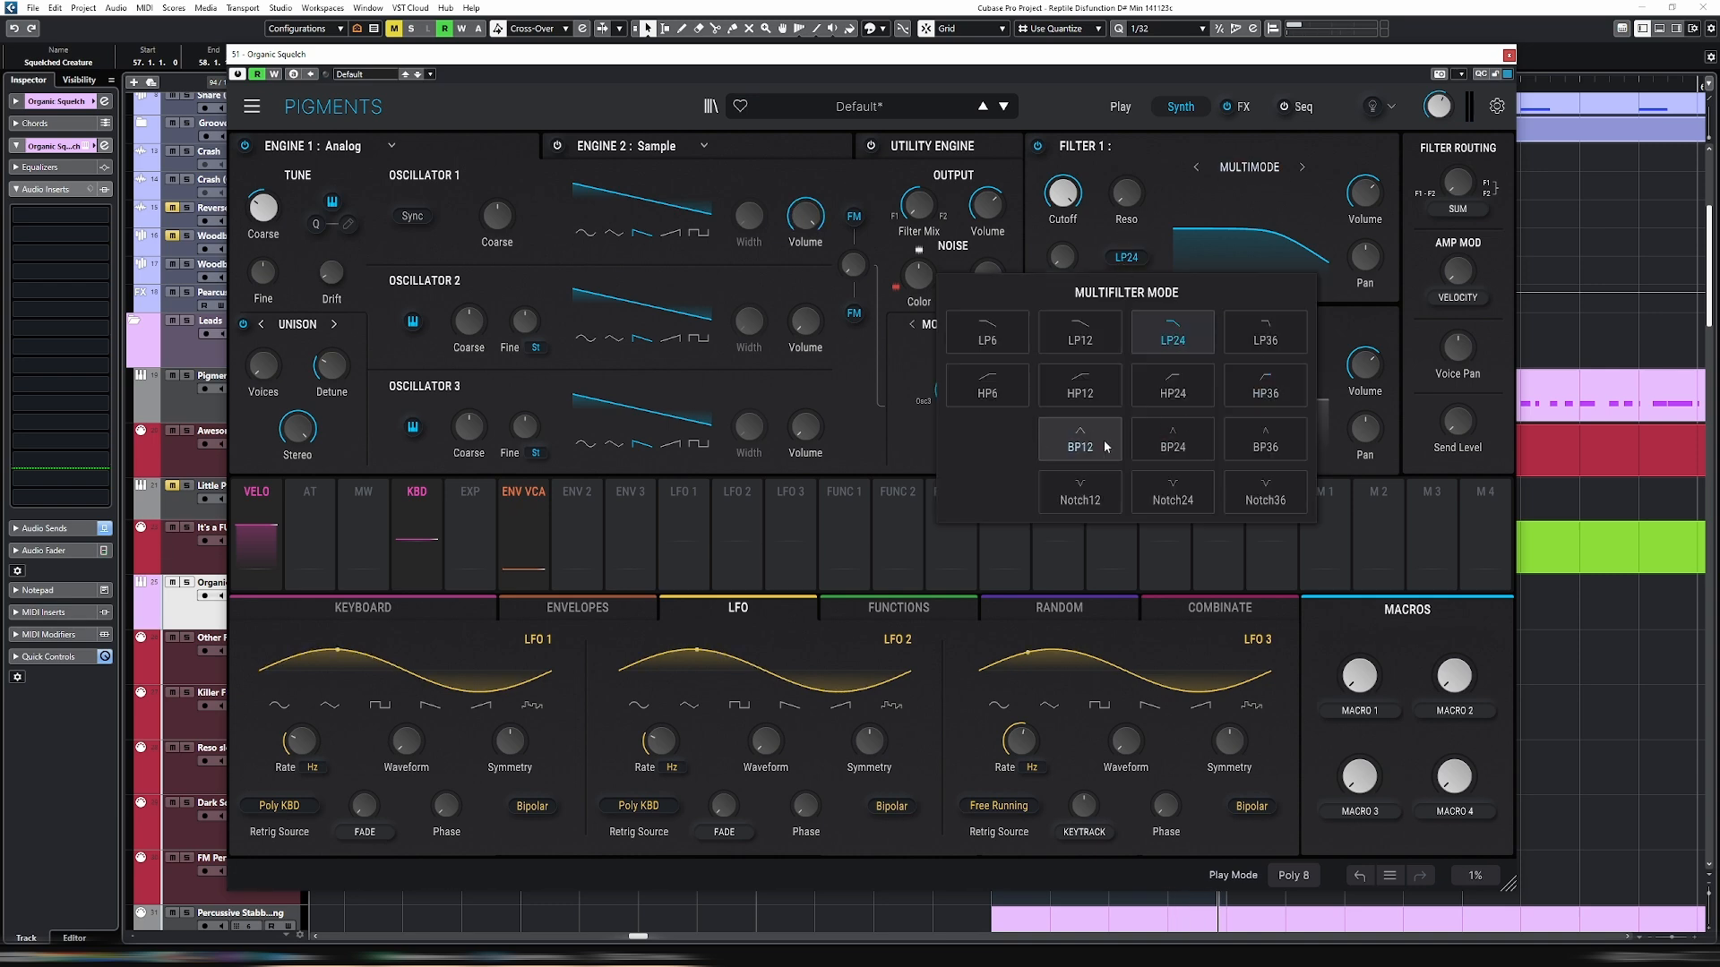
{"action": "left_click", "coordinate": [1178, 452]}
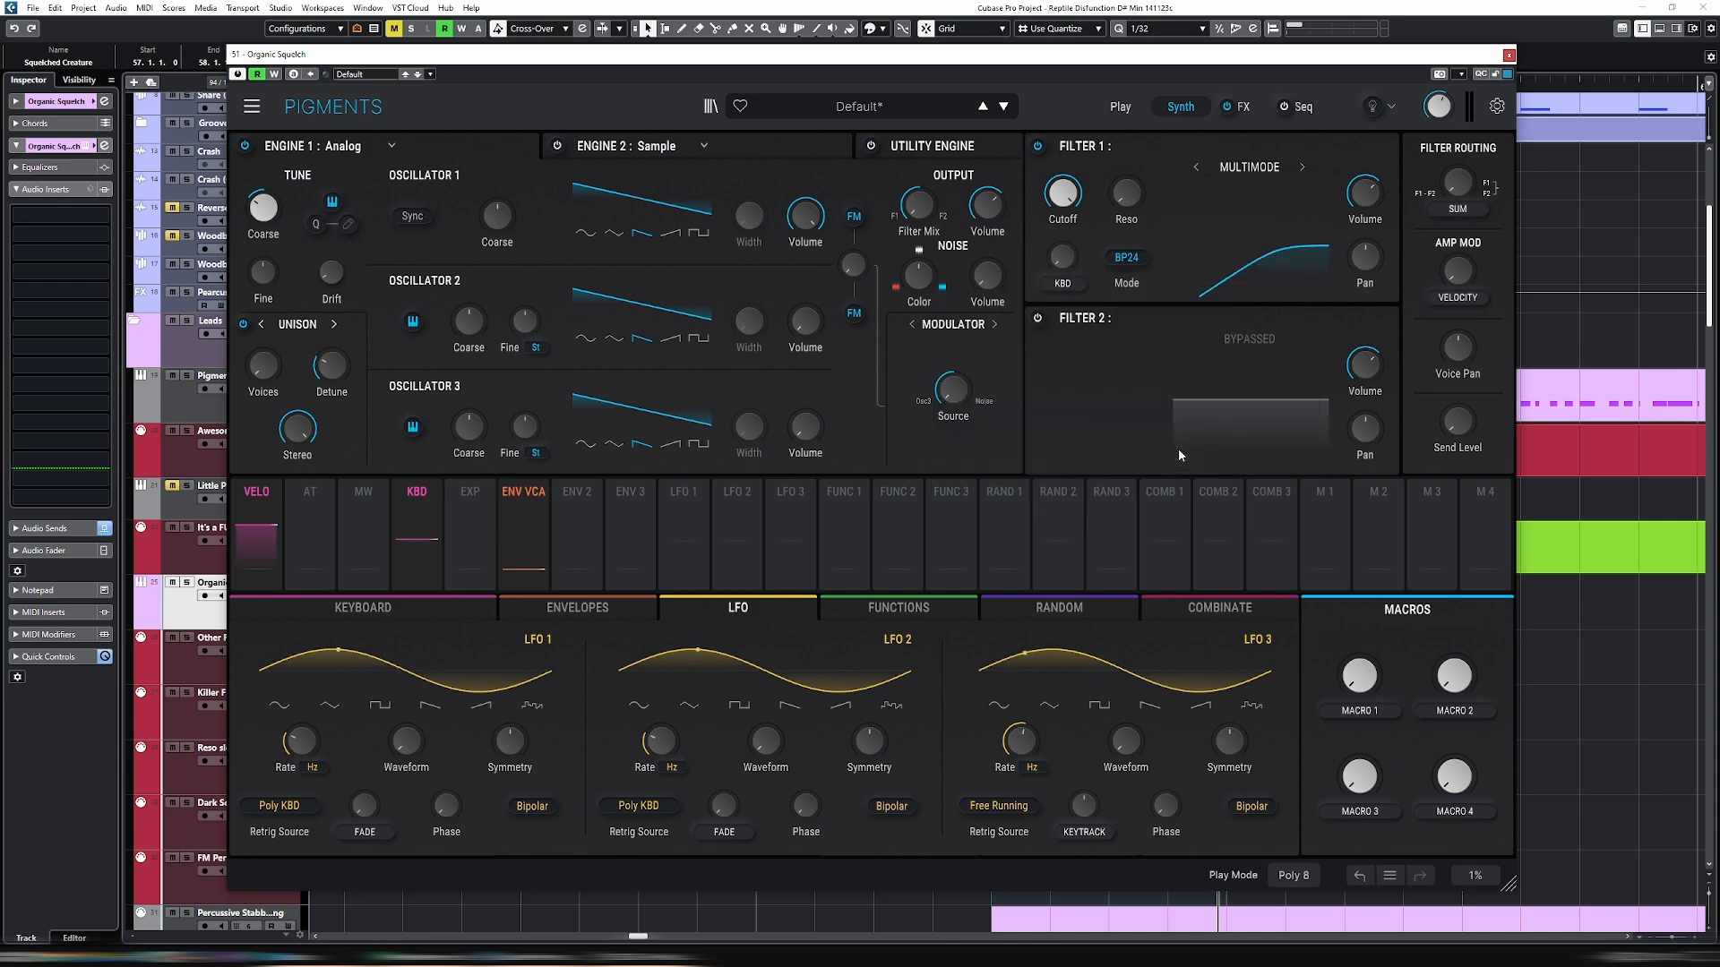
{"action": "left_click", "coordinate": [1258, 169]}
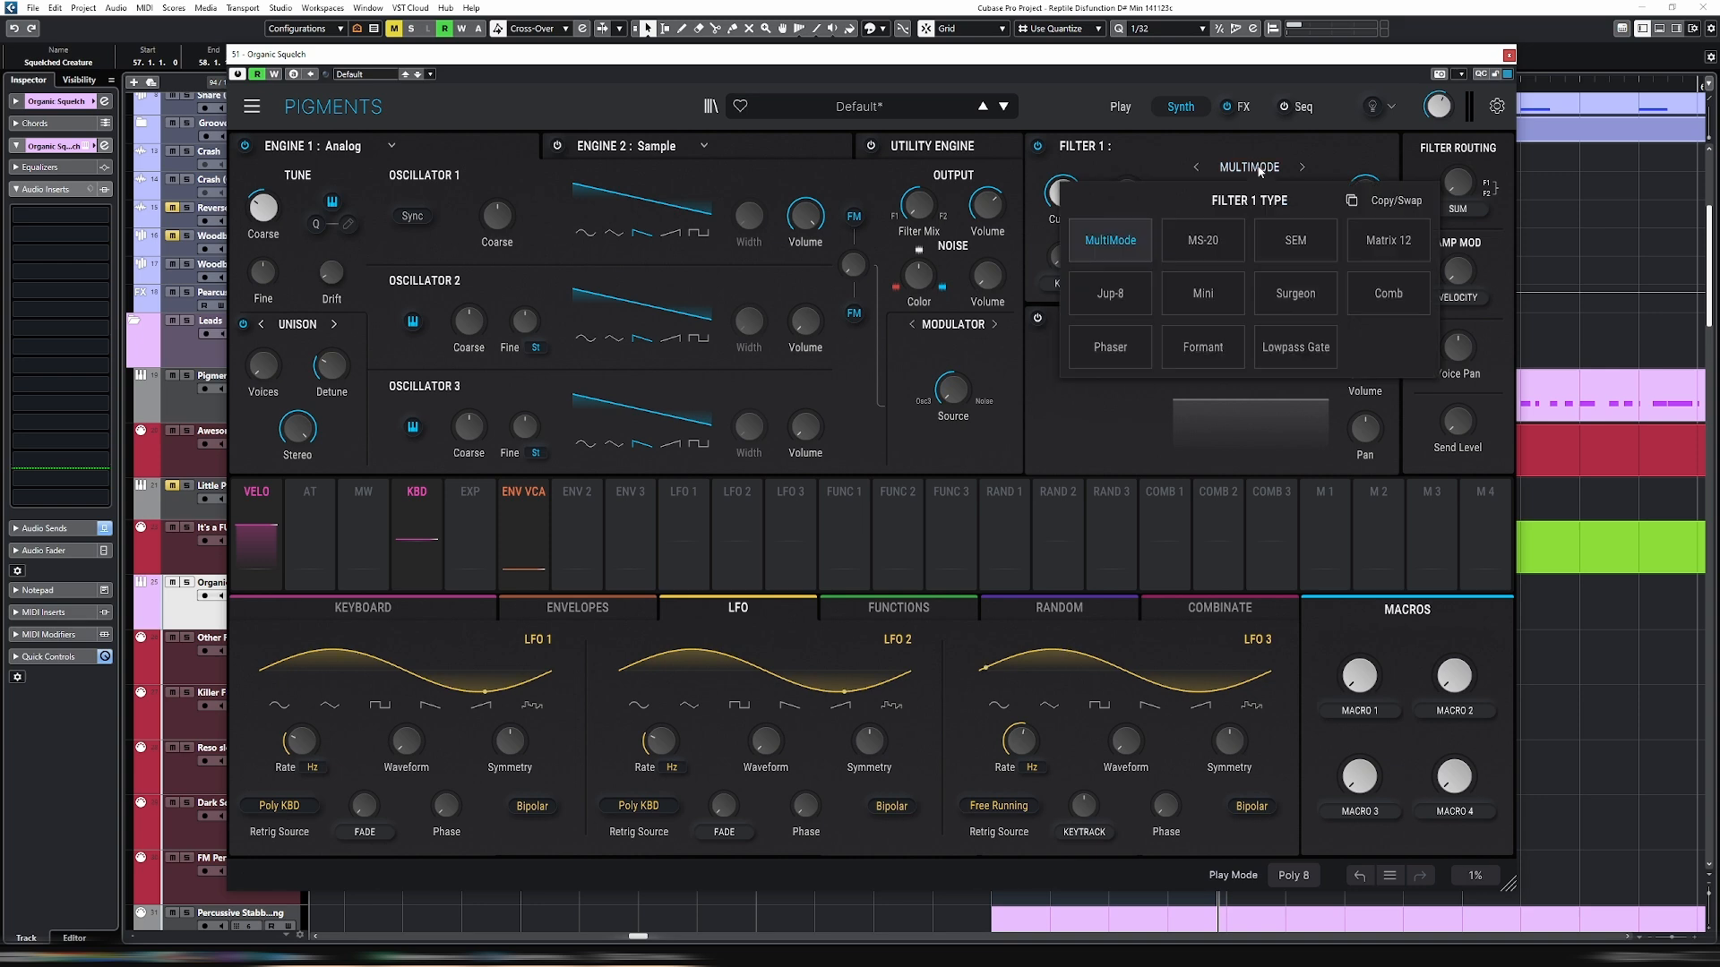
{"action": "left_click", "coordinate": [1242, 146]}
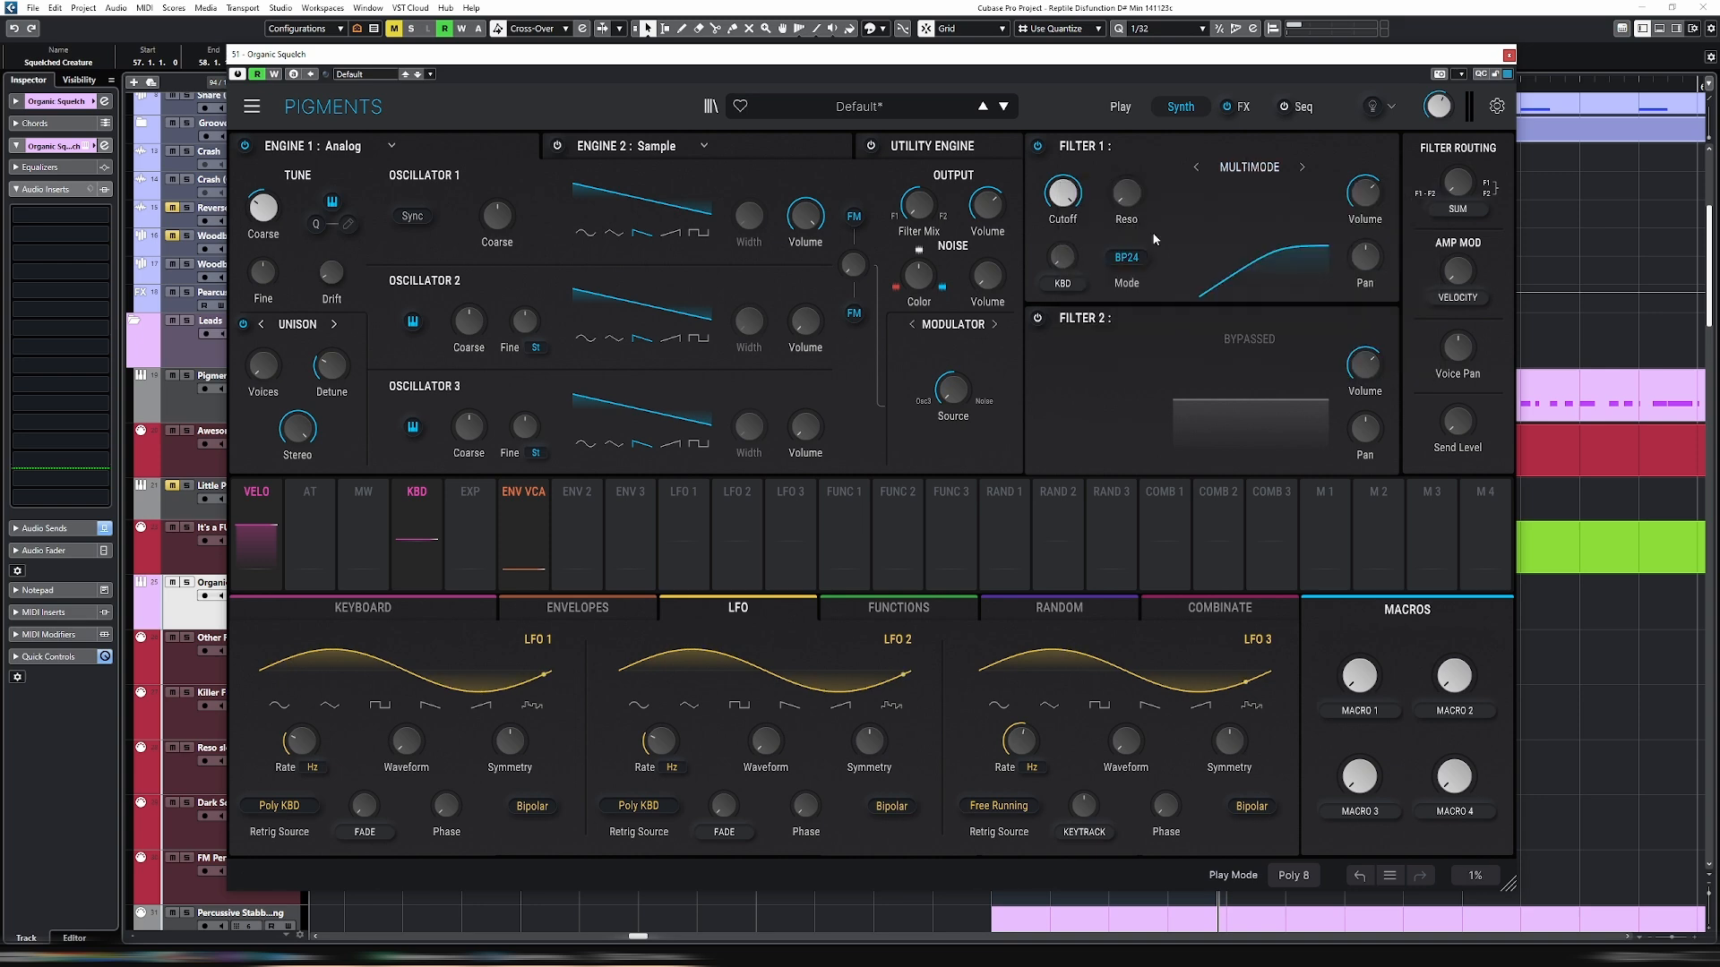
Lower Filter 1's cutoff into the mid range and raise its resonance slightly.
{"action": "mouse_move", "coordinate": [1071, 200]}
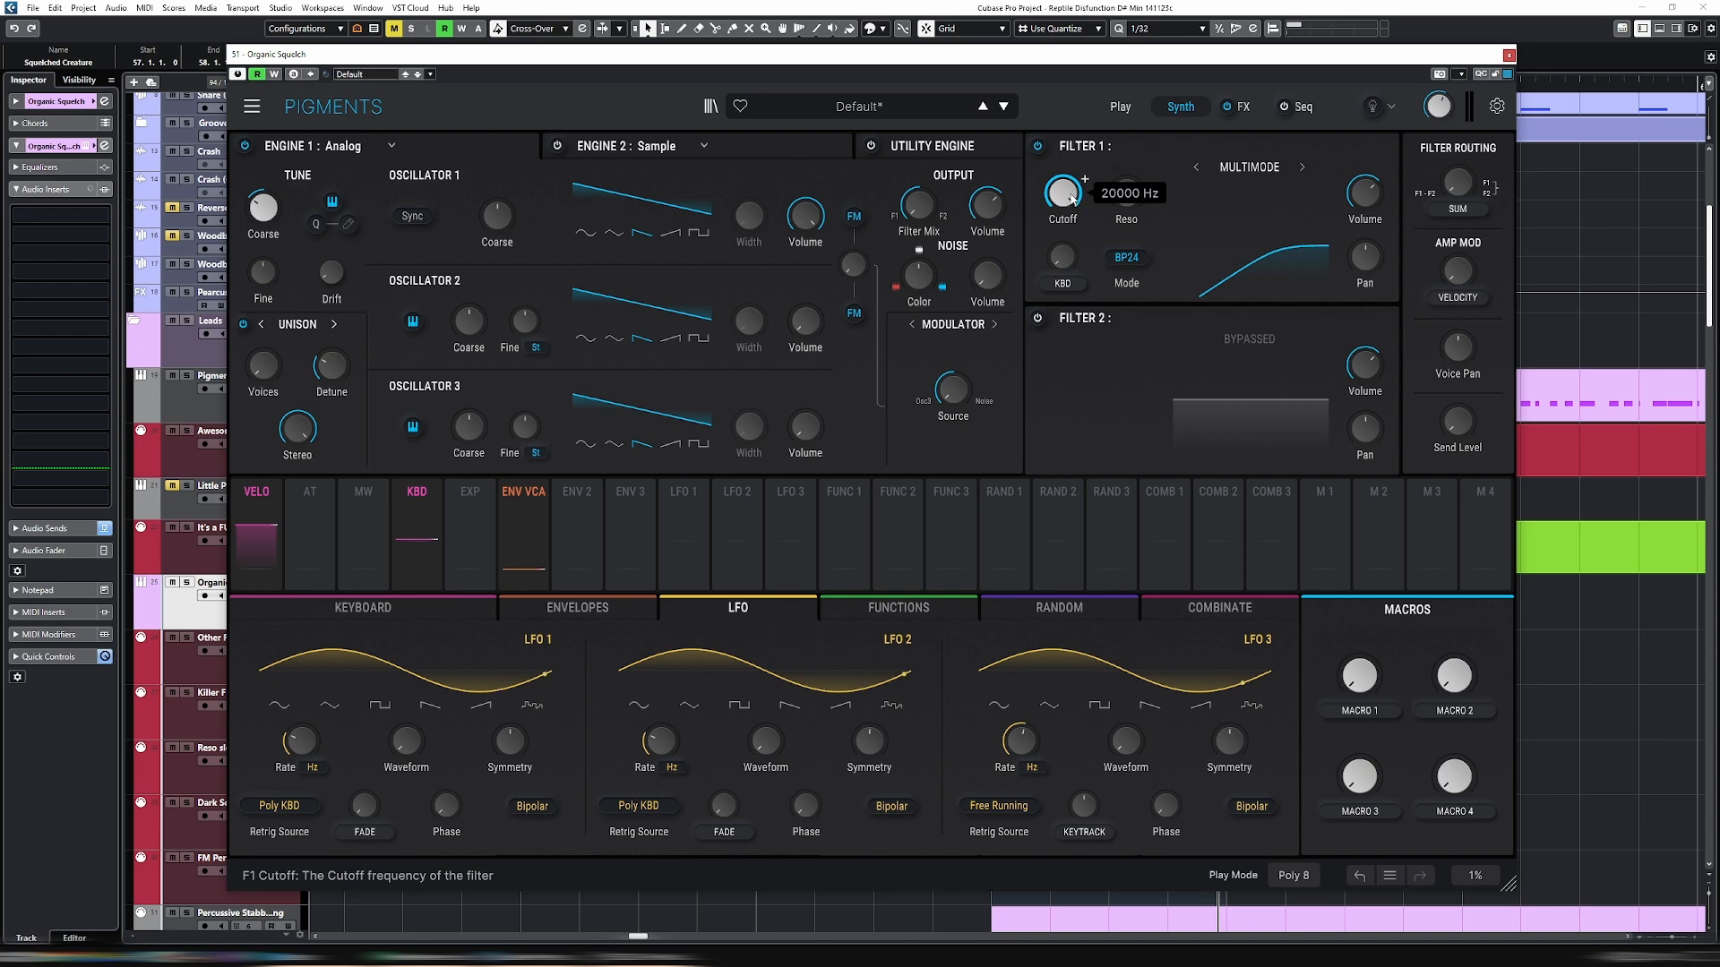
{"action": "mouse_move", "coordinate": [1073, 199]}
{"action": "left_mouse_down"}
{"action": "mouse_move", "coordinate": [1072, 260]}
{"action": "mouse_move", "coordinate": [1072, 228]}
{"action": "mouse_move", "coordinate": [1142, 172]}
{"action": "mouse_move", "coordinate": [1062, 199]}
{"action": "mouse_move", "coordinate": [1062, 224]}
{"action": "left_mouse_up"}
{"action": "mouse_move", "coordinate": [1079, 190]}
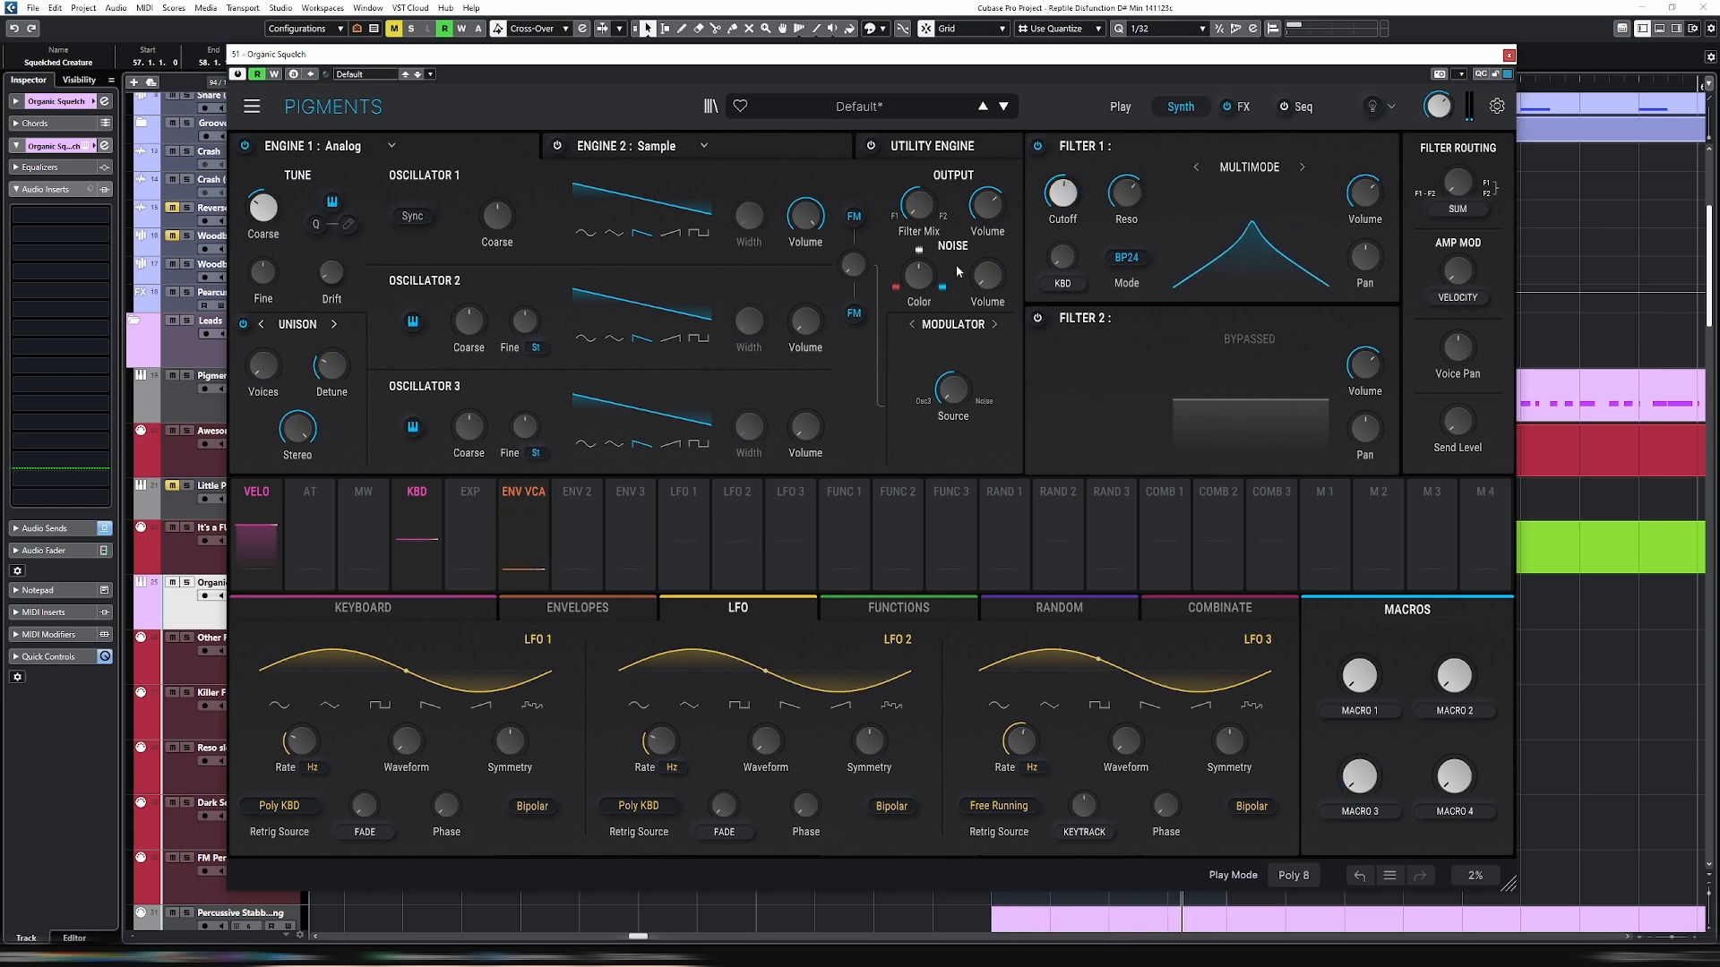
{"action": "mouse_move", "coordinate": [1062, 194]}
{"action": "left_mouse_down"}
{"action": "mouse_move", "coordinate": [1062, 170]}
{"action": "mouse_move", "coordinate": [1063, 214]}
{"action": "mouse_move", "coordinate": [1063, 150]}
{"action": "mouse_move", "coordinate": [1062, 190]}
{"action": "left_mouse_up"}
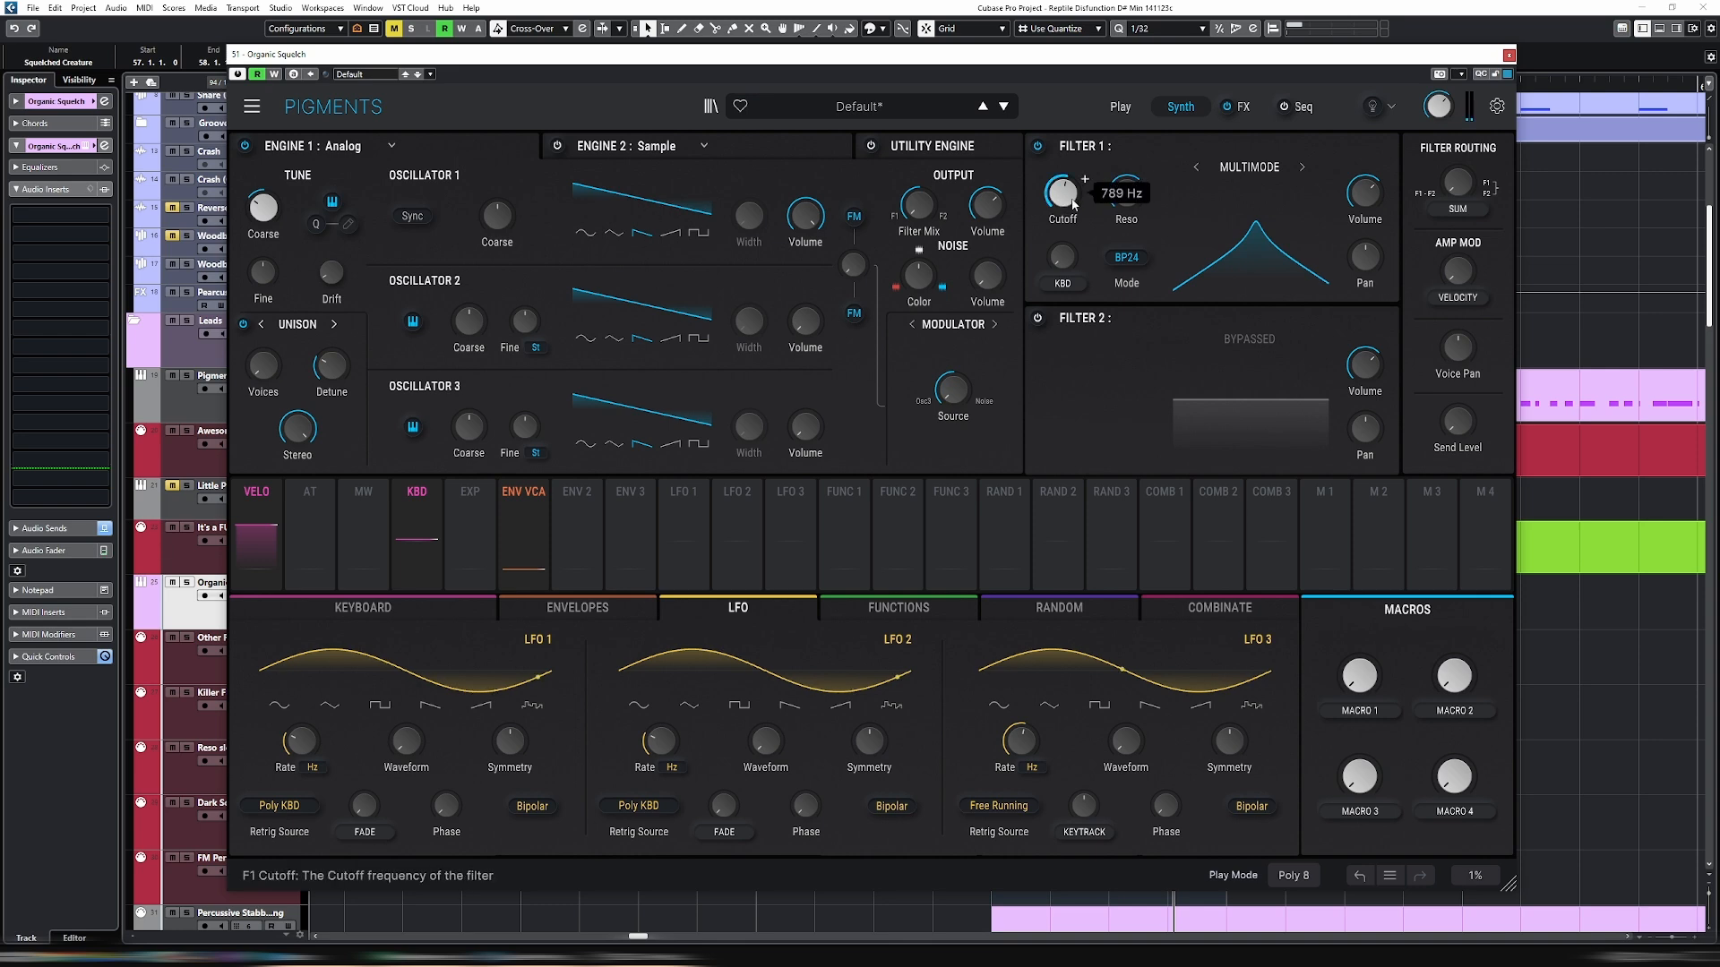
{"action": "mouse_move", "coordinate": [1065, 203]}
{"action": "left_mouse_down"}
{"action": "mouse_move", "coordinate": [1065, 248]}
{"action": "mouse_move", "coordinate": [1065, 222]}
{"action": "left_mouse_up"}
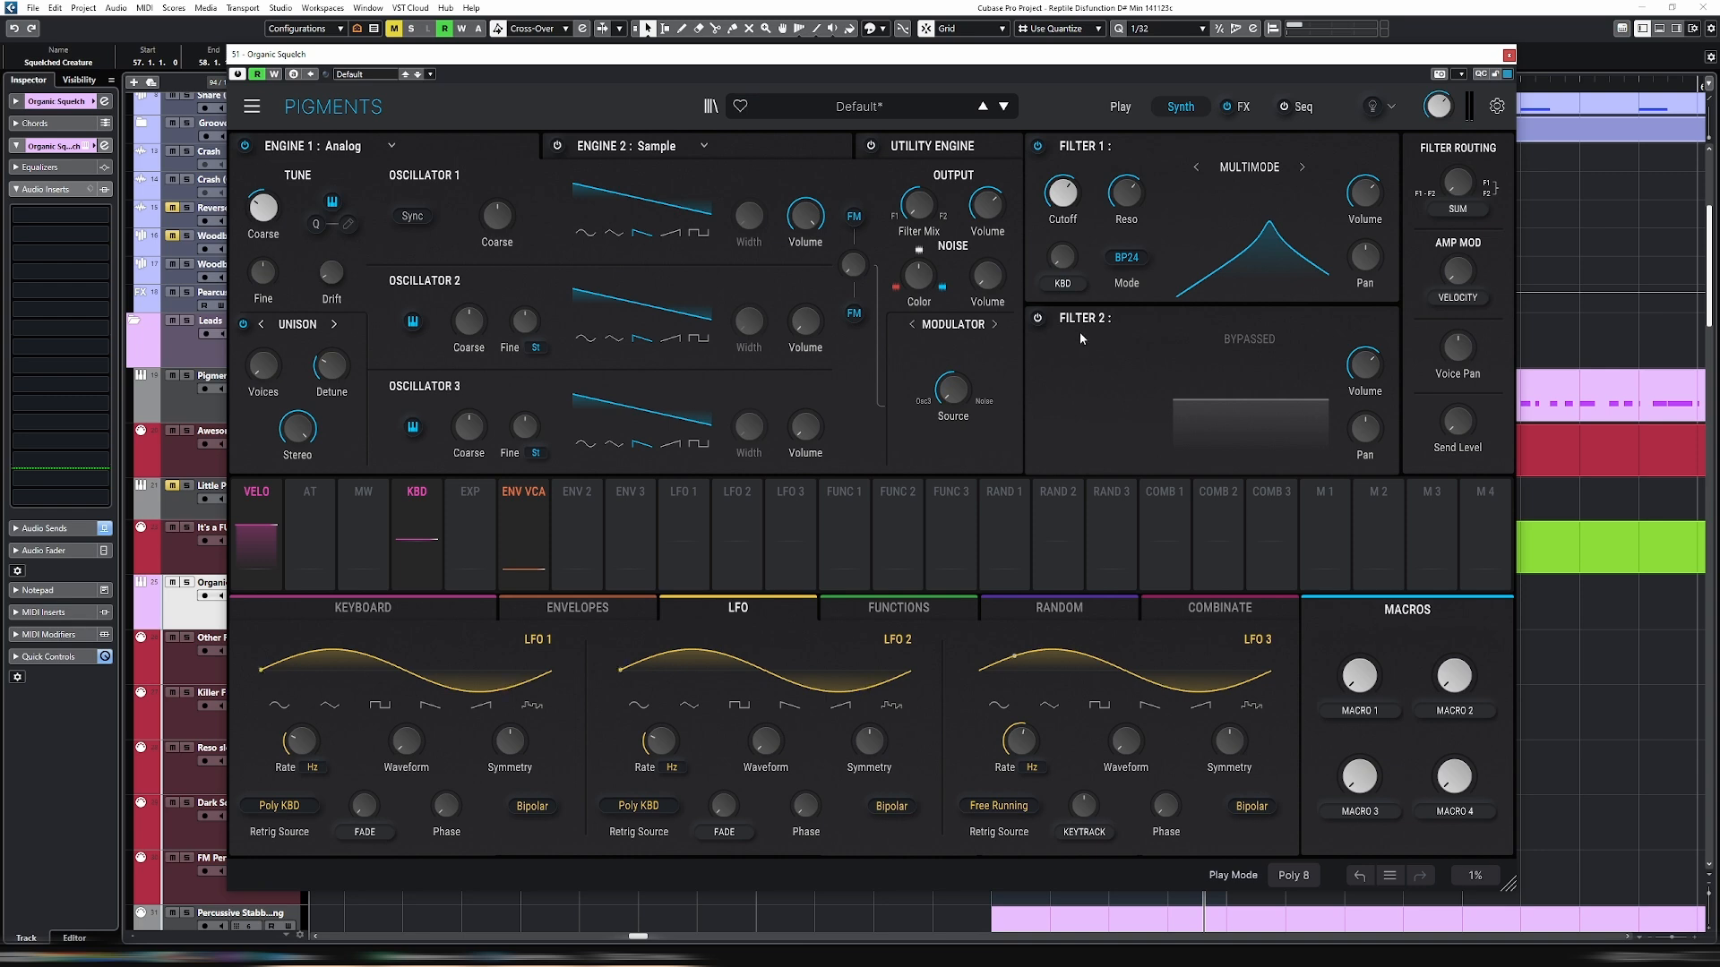
Copy the FX A delay to FX B1 and the reverb to FX B2, and bypass both originals.
{"action": "left_click", "coordinate": [1245, 107]}
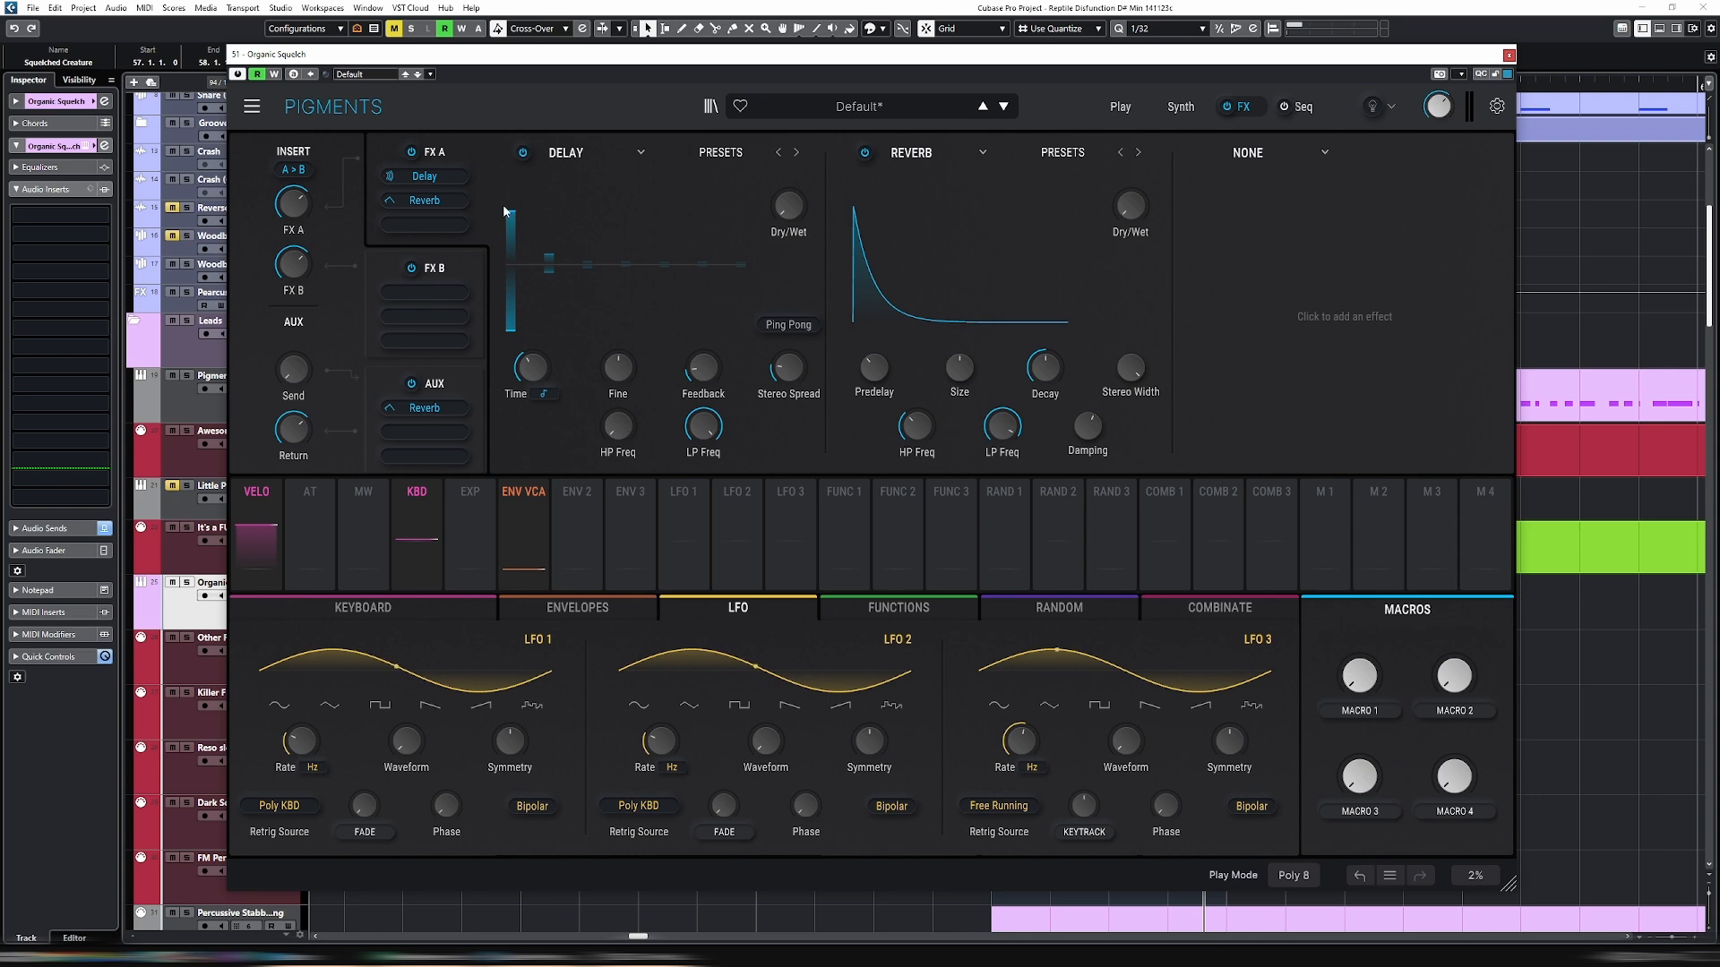
{"action": "left_click", "coordinate": [565, 154]}
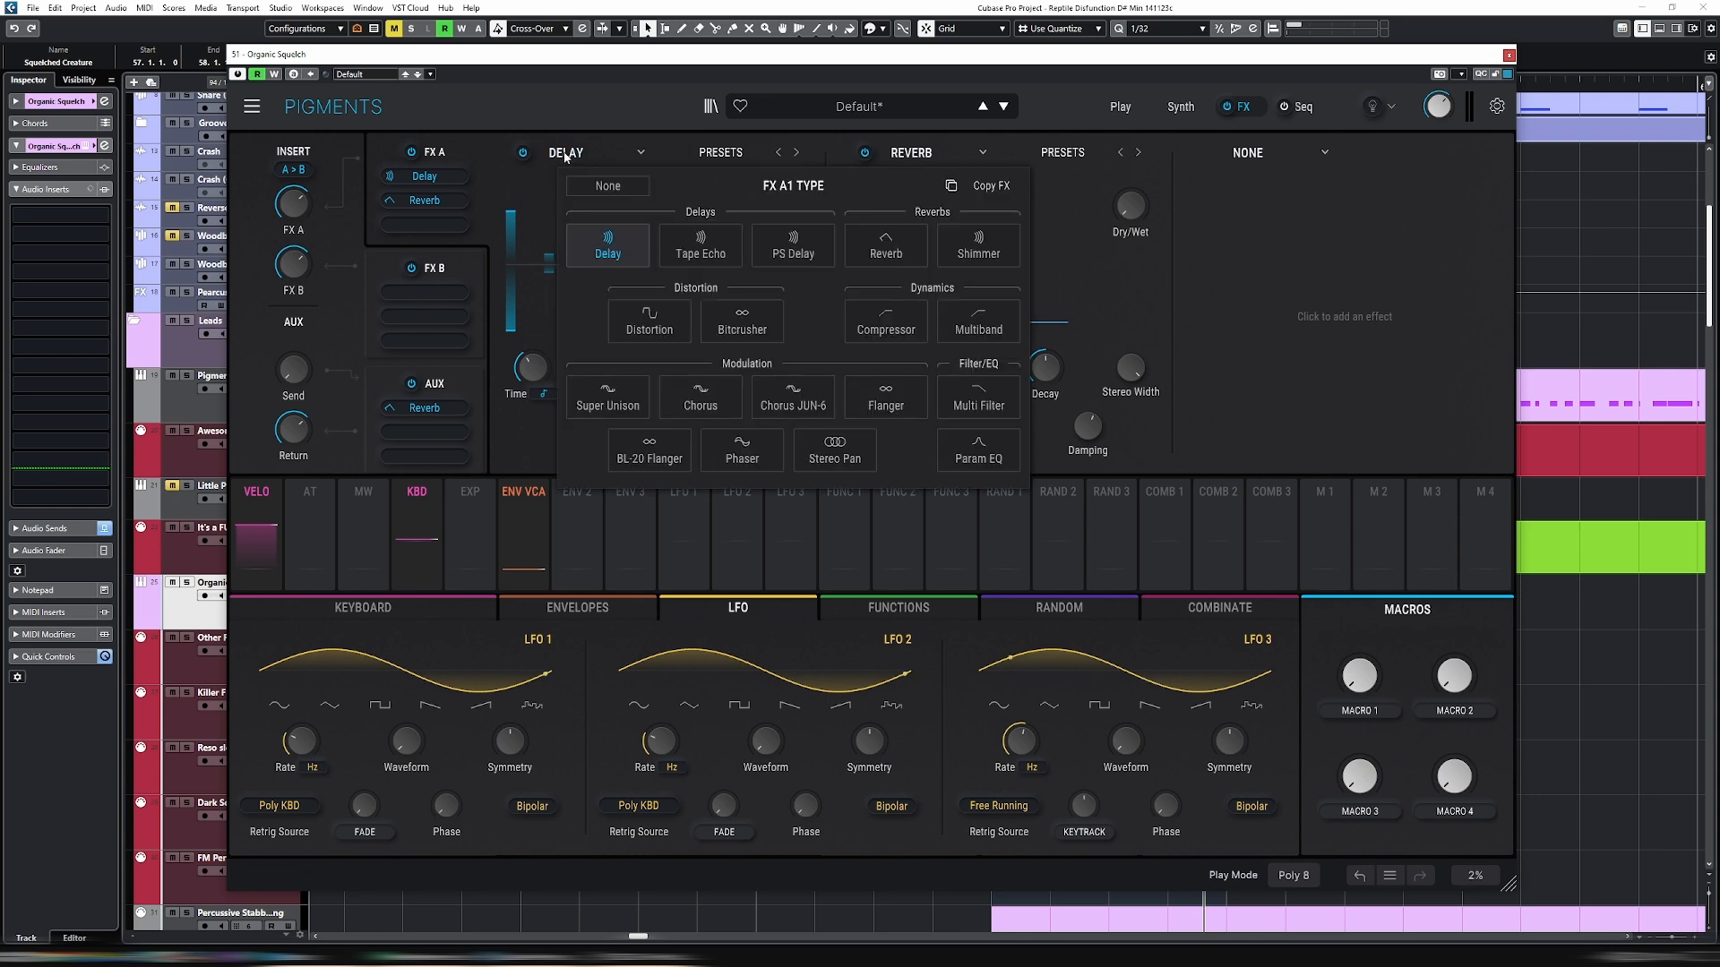
{"action": "left_click", "coordinate": [987, 185]}
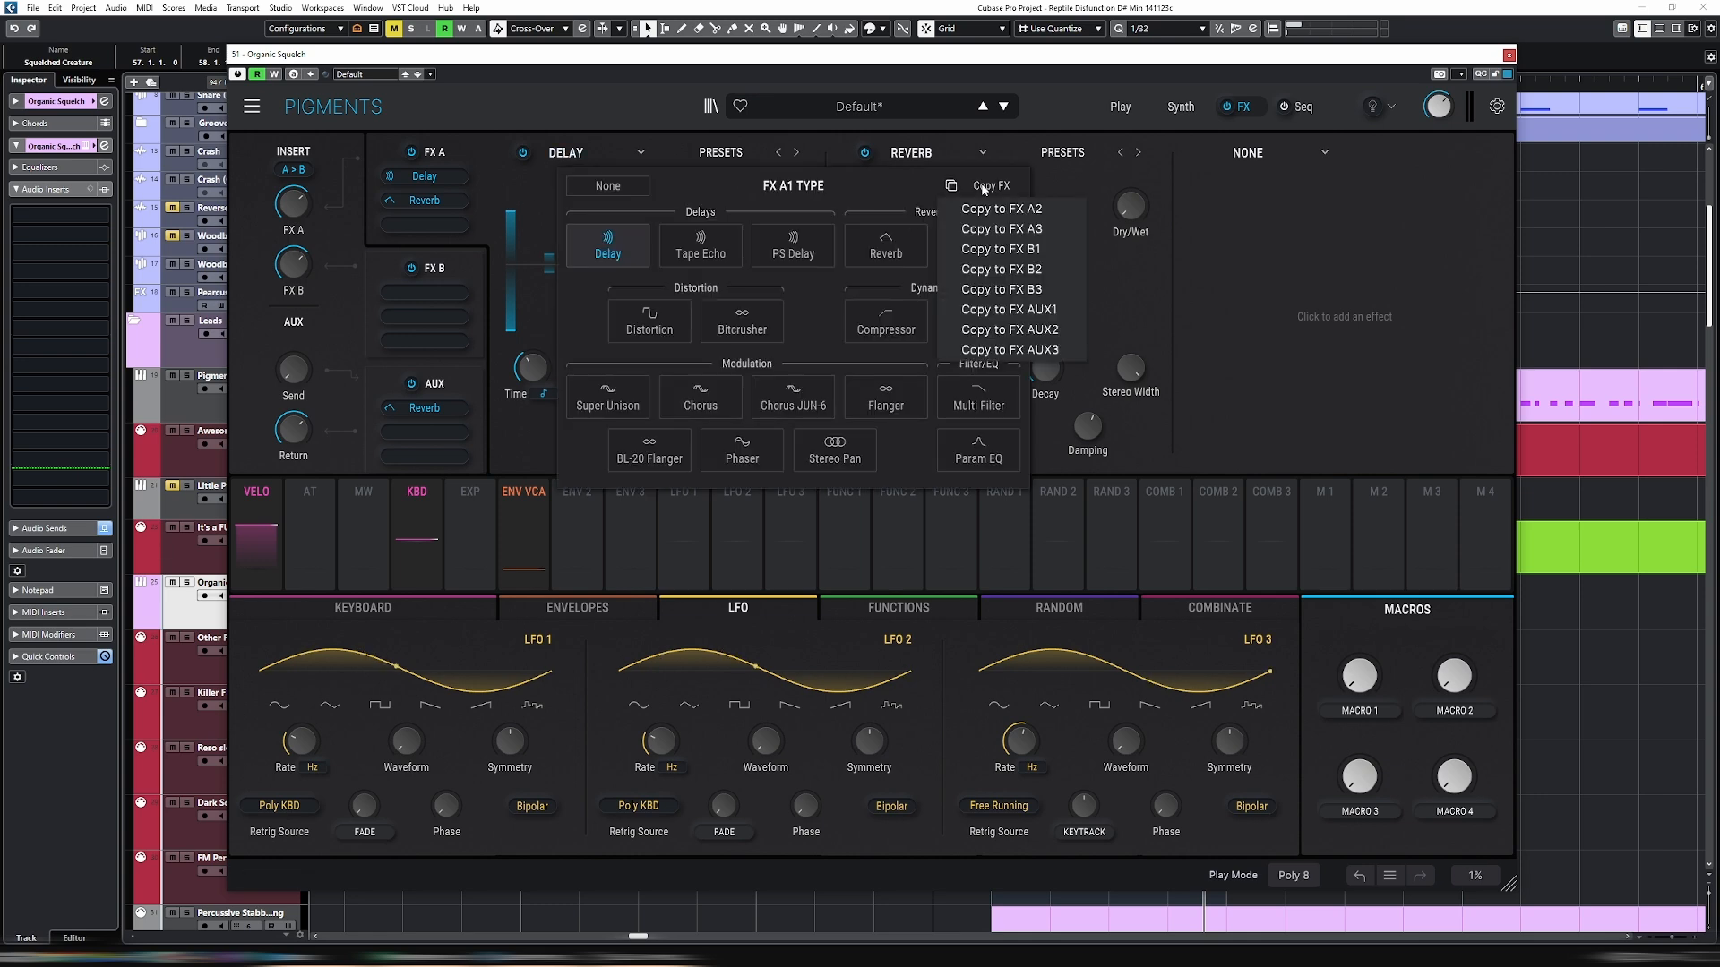
{"action": "left_click", "coordinate": [1058, 251]}
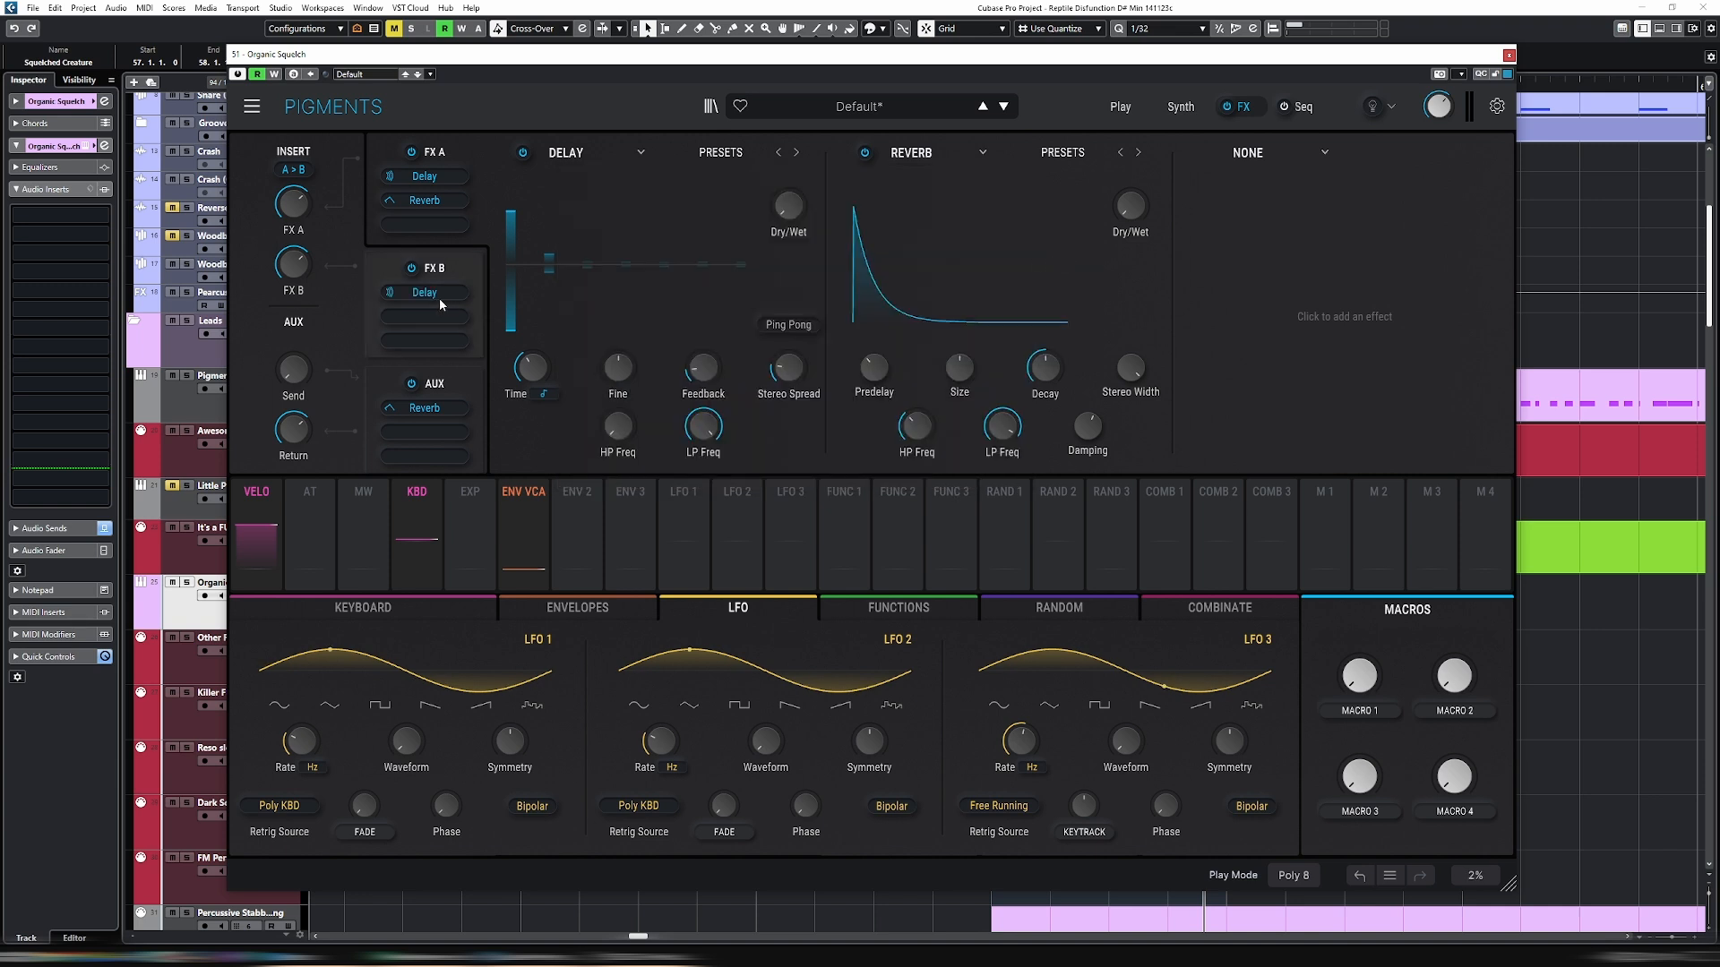
{"action": "left_click", "coordinate": [915, 156]}
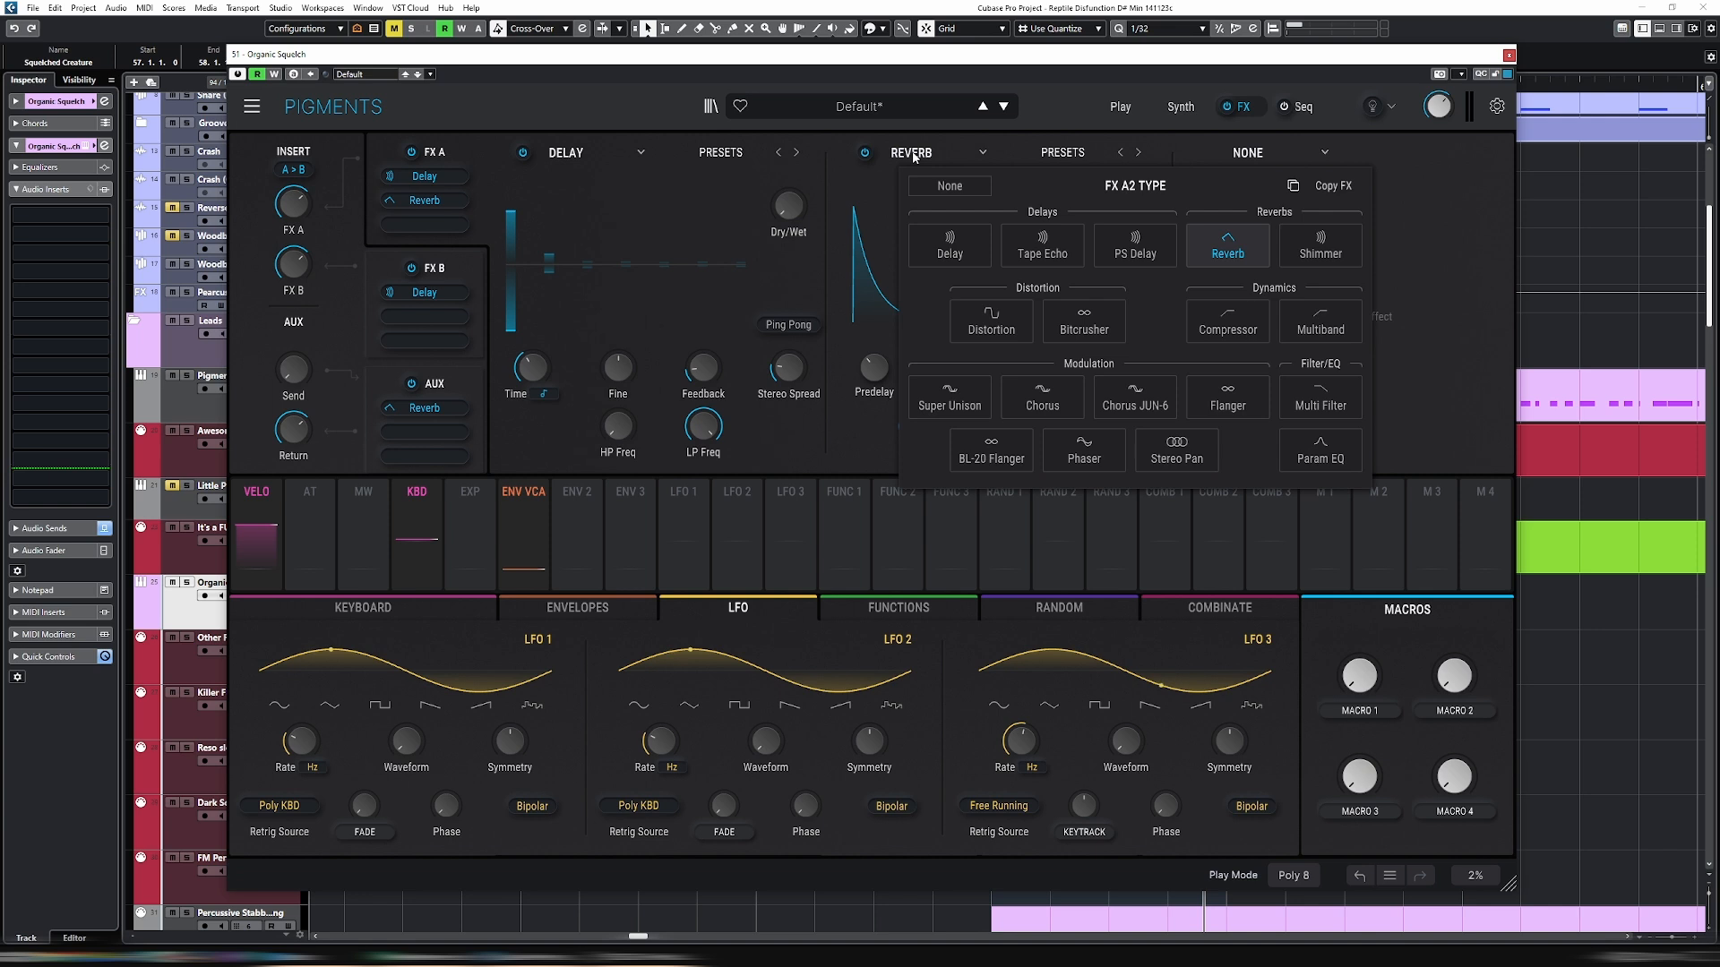
{"action": "left_click", "coordinate": [1324, 186]}
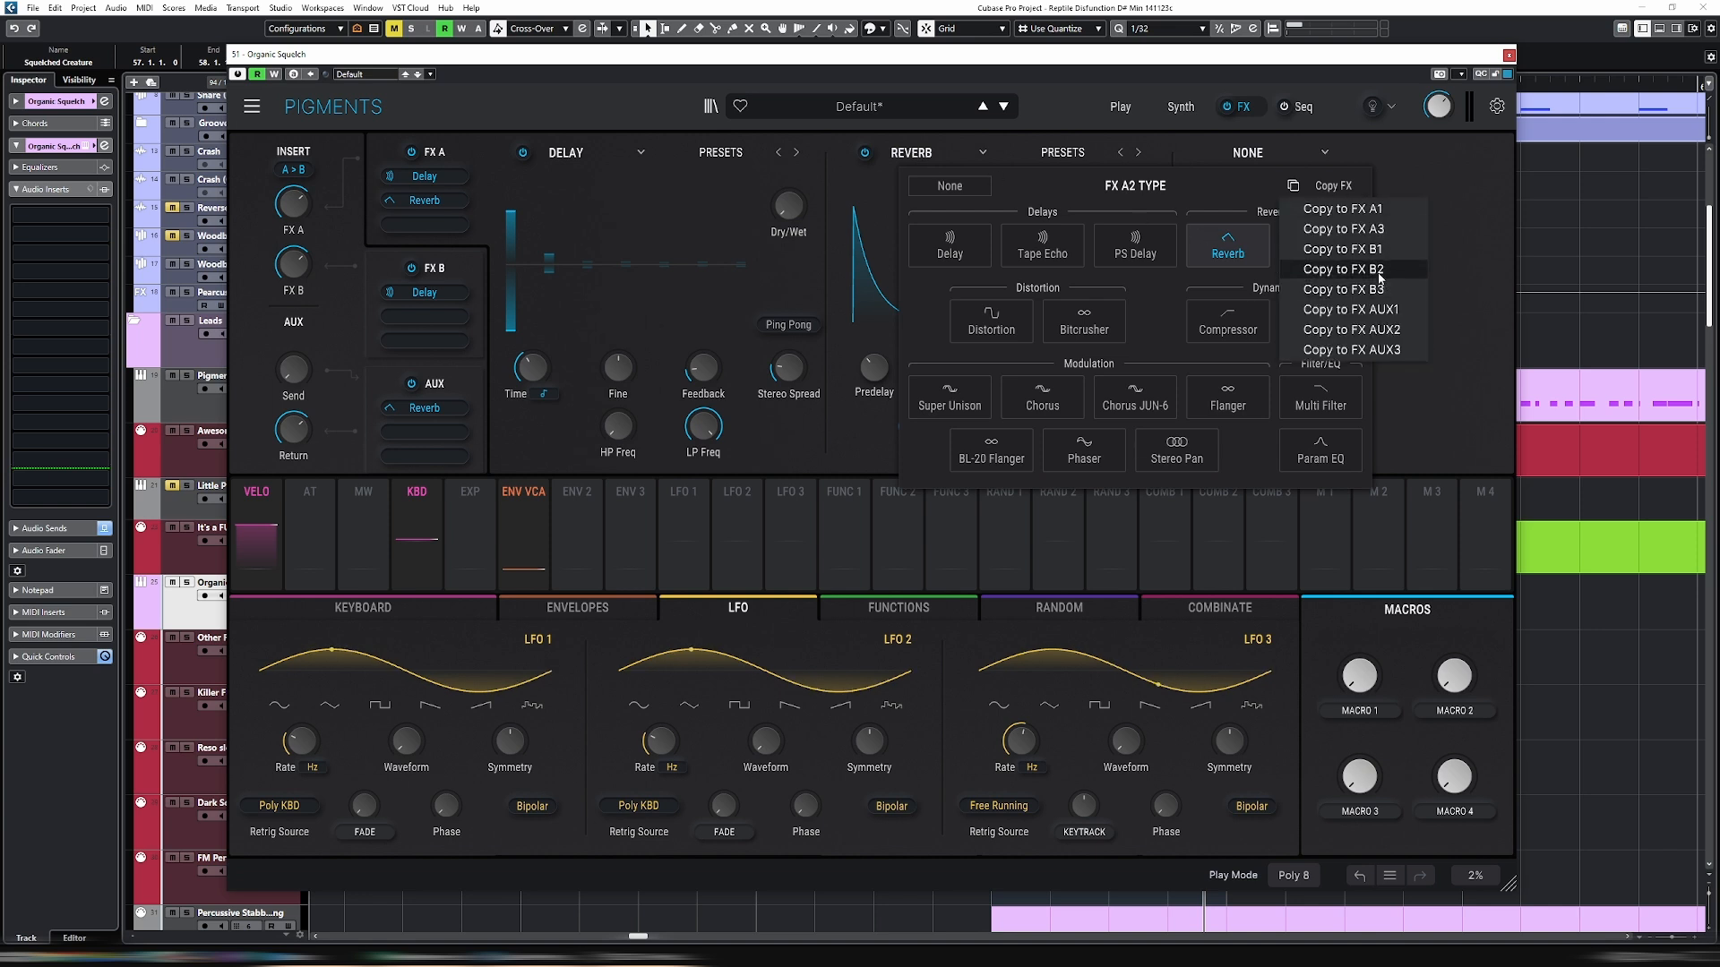
{"action": "left_click", "coordinate": [1325, 269]}
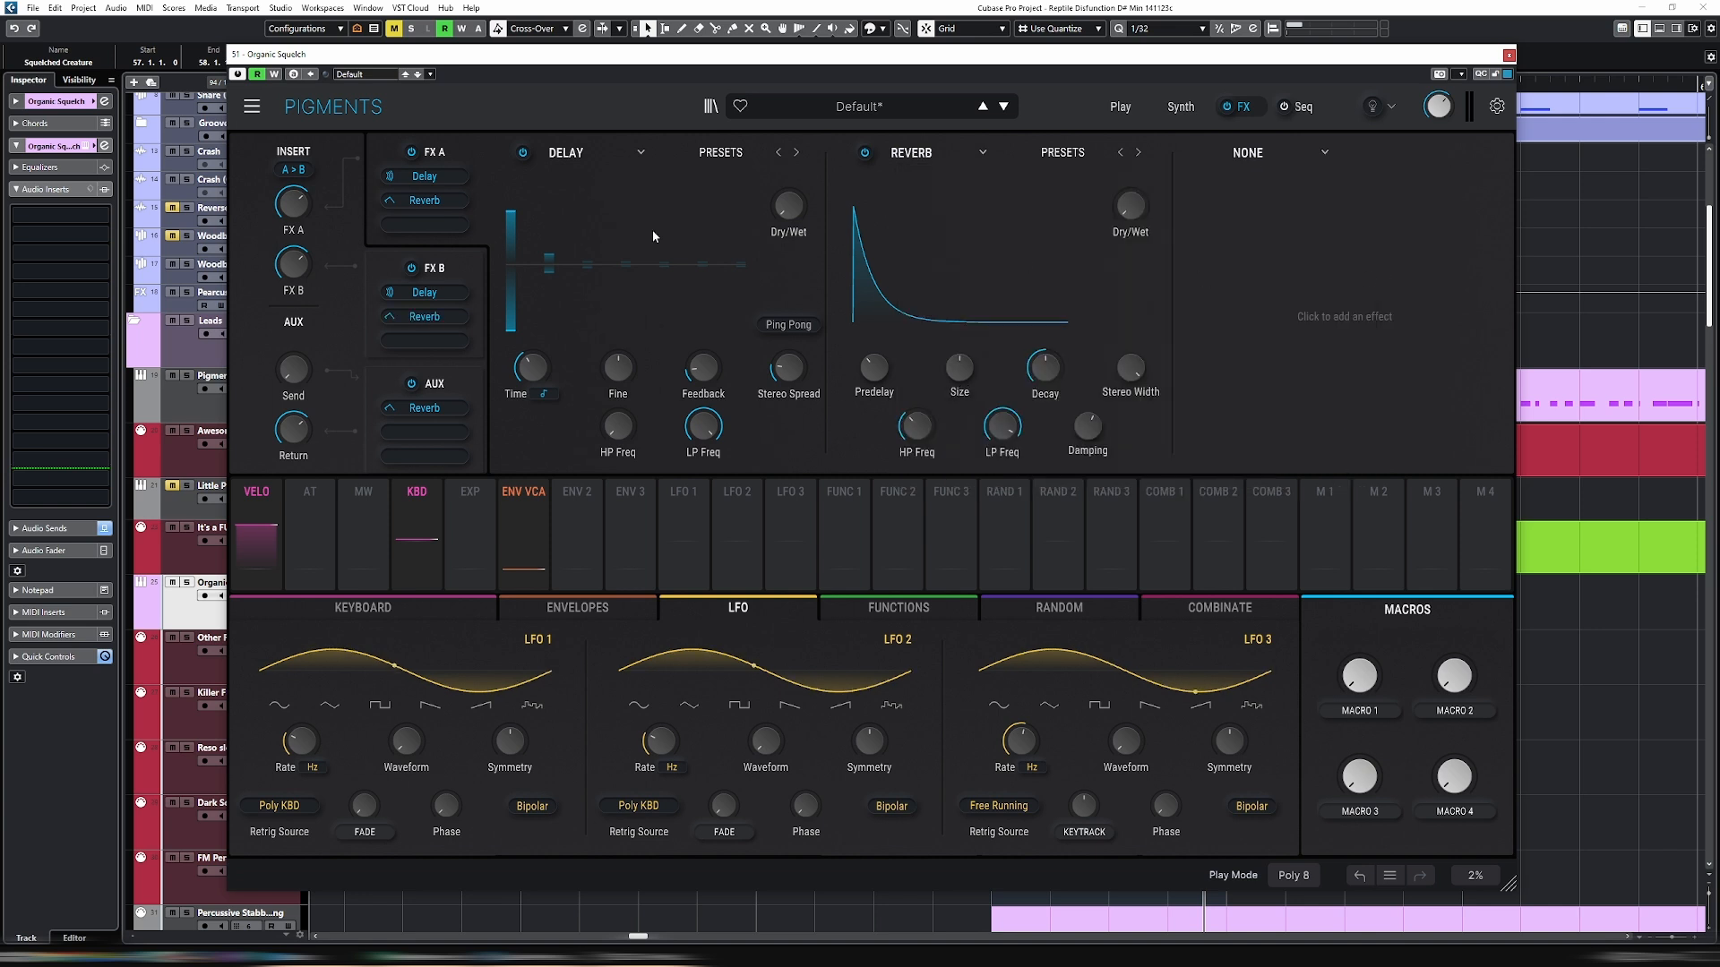
{"action": "left_click", "coordinate": [523, 153]}
{"action": "left_click", "coordinate": [864, 153]}
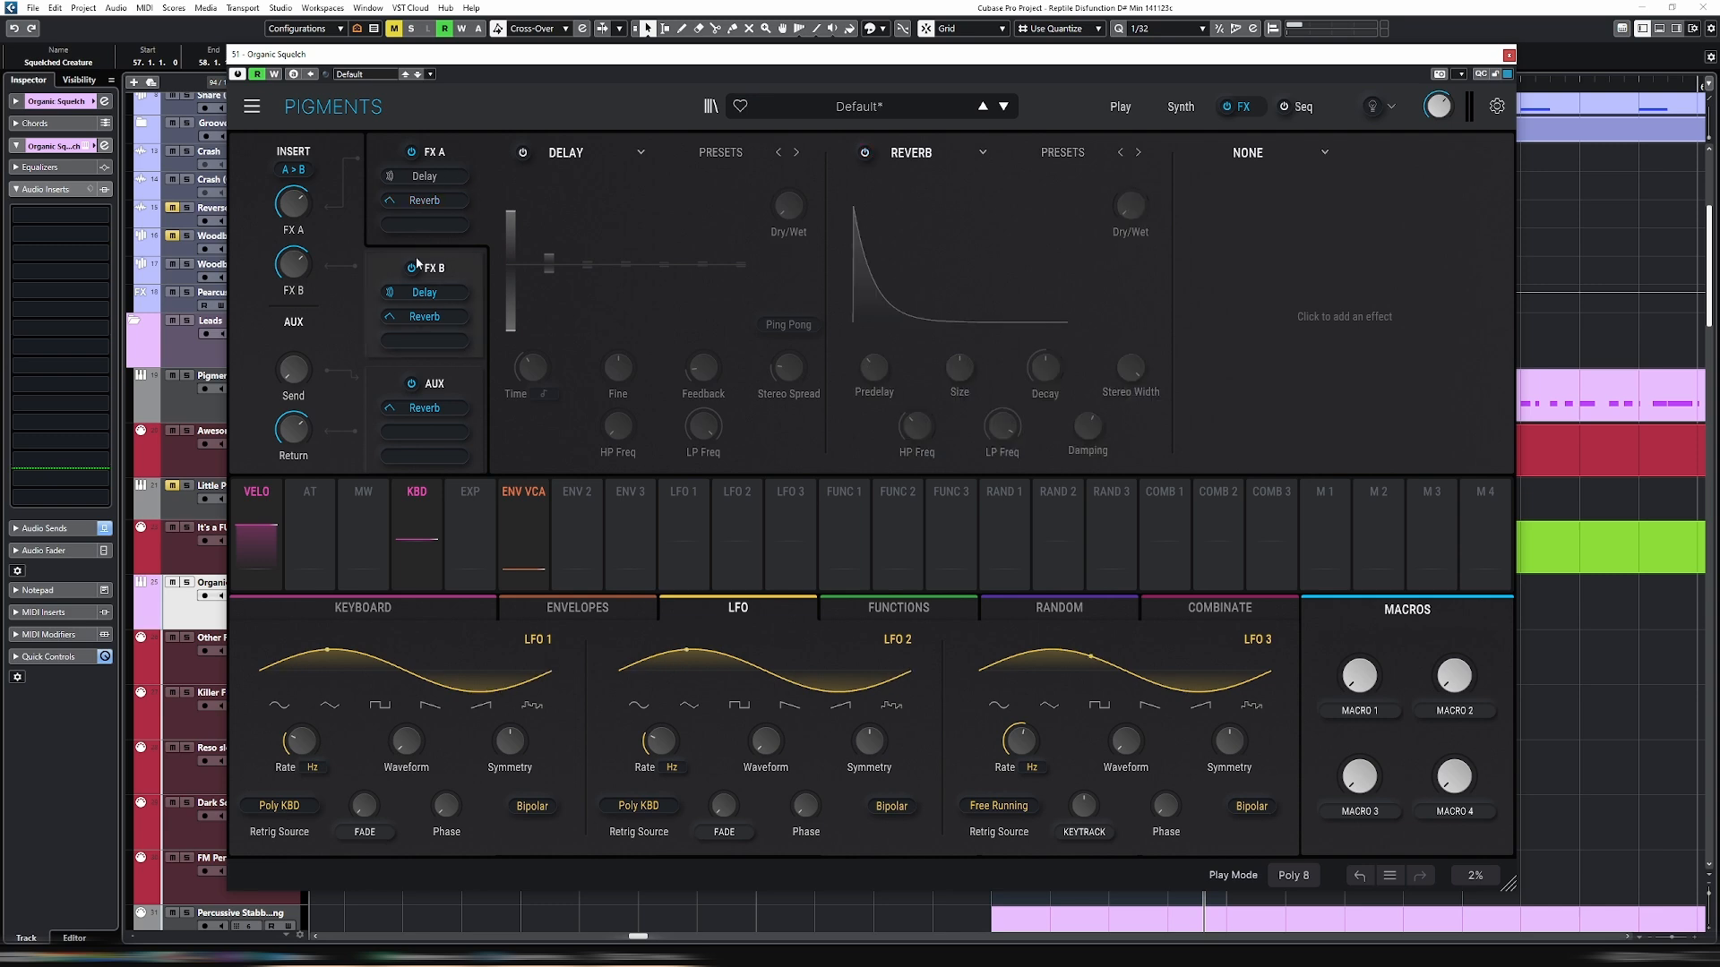
Add a Multi Filter to the third FX B slot, set it to HP mode and lower its cutoff slightly.
{"action": "left_click", "coordinate": [475, 258]}
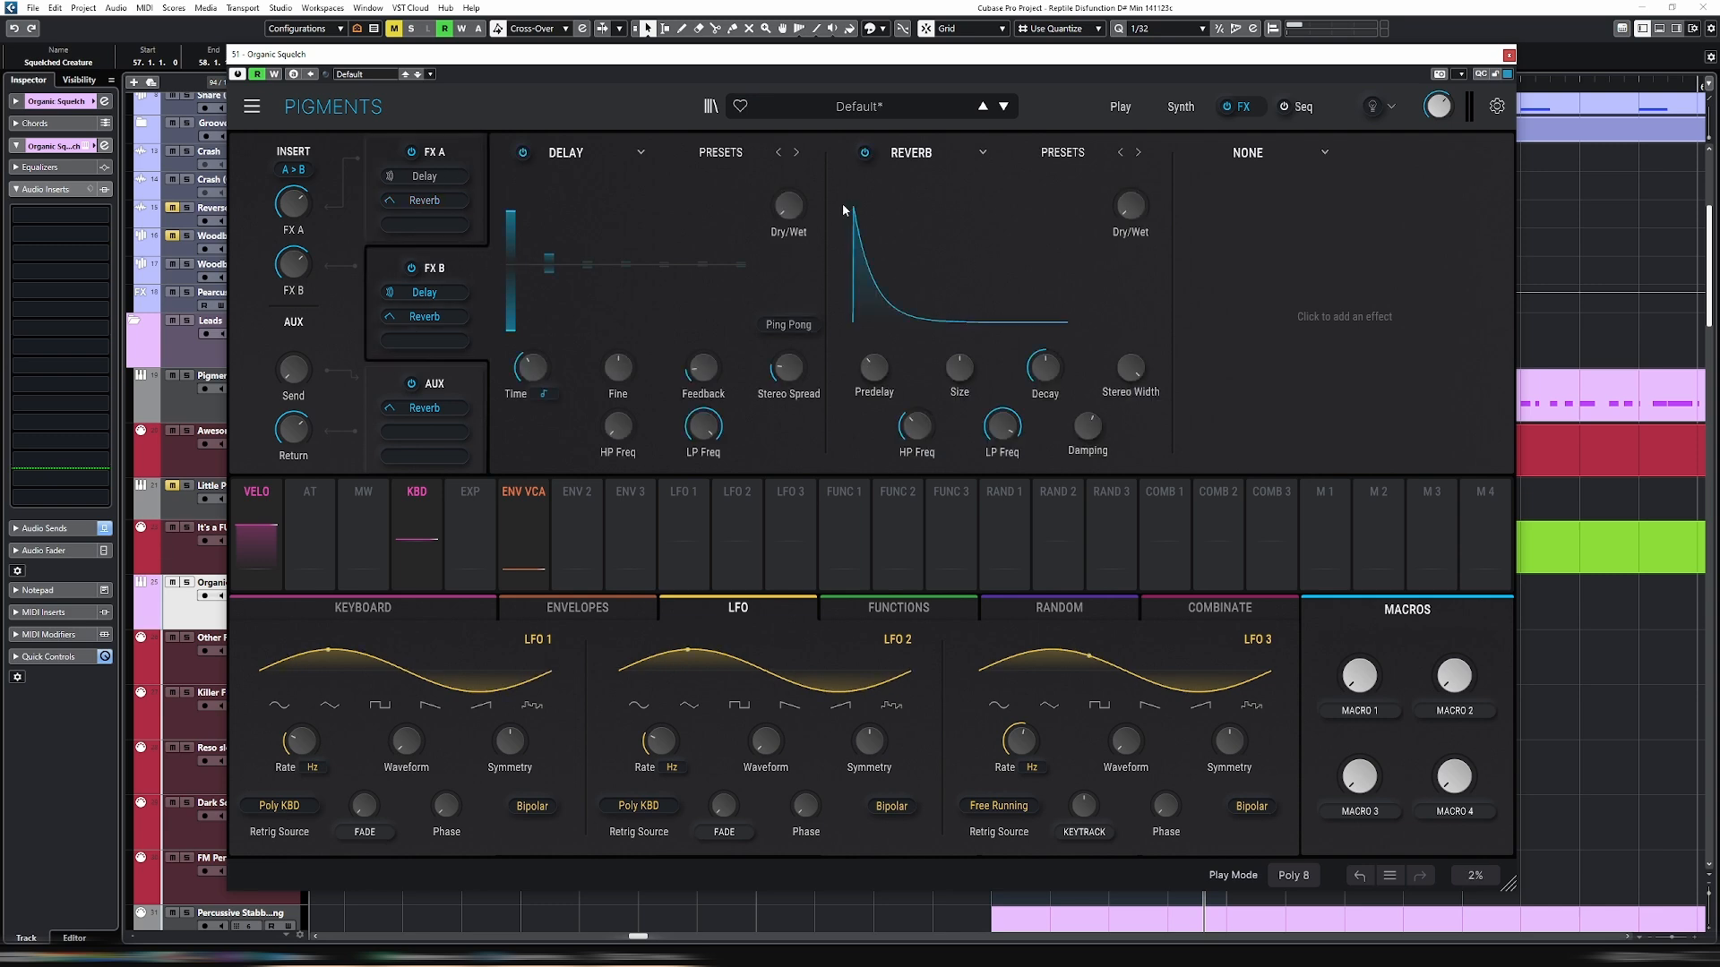
{"action": "left_click", "coordinate": [1285, 155]}
{"action": "left_click", "coordinate": [1461, 406]}
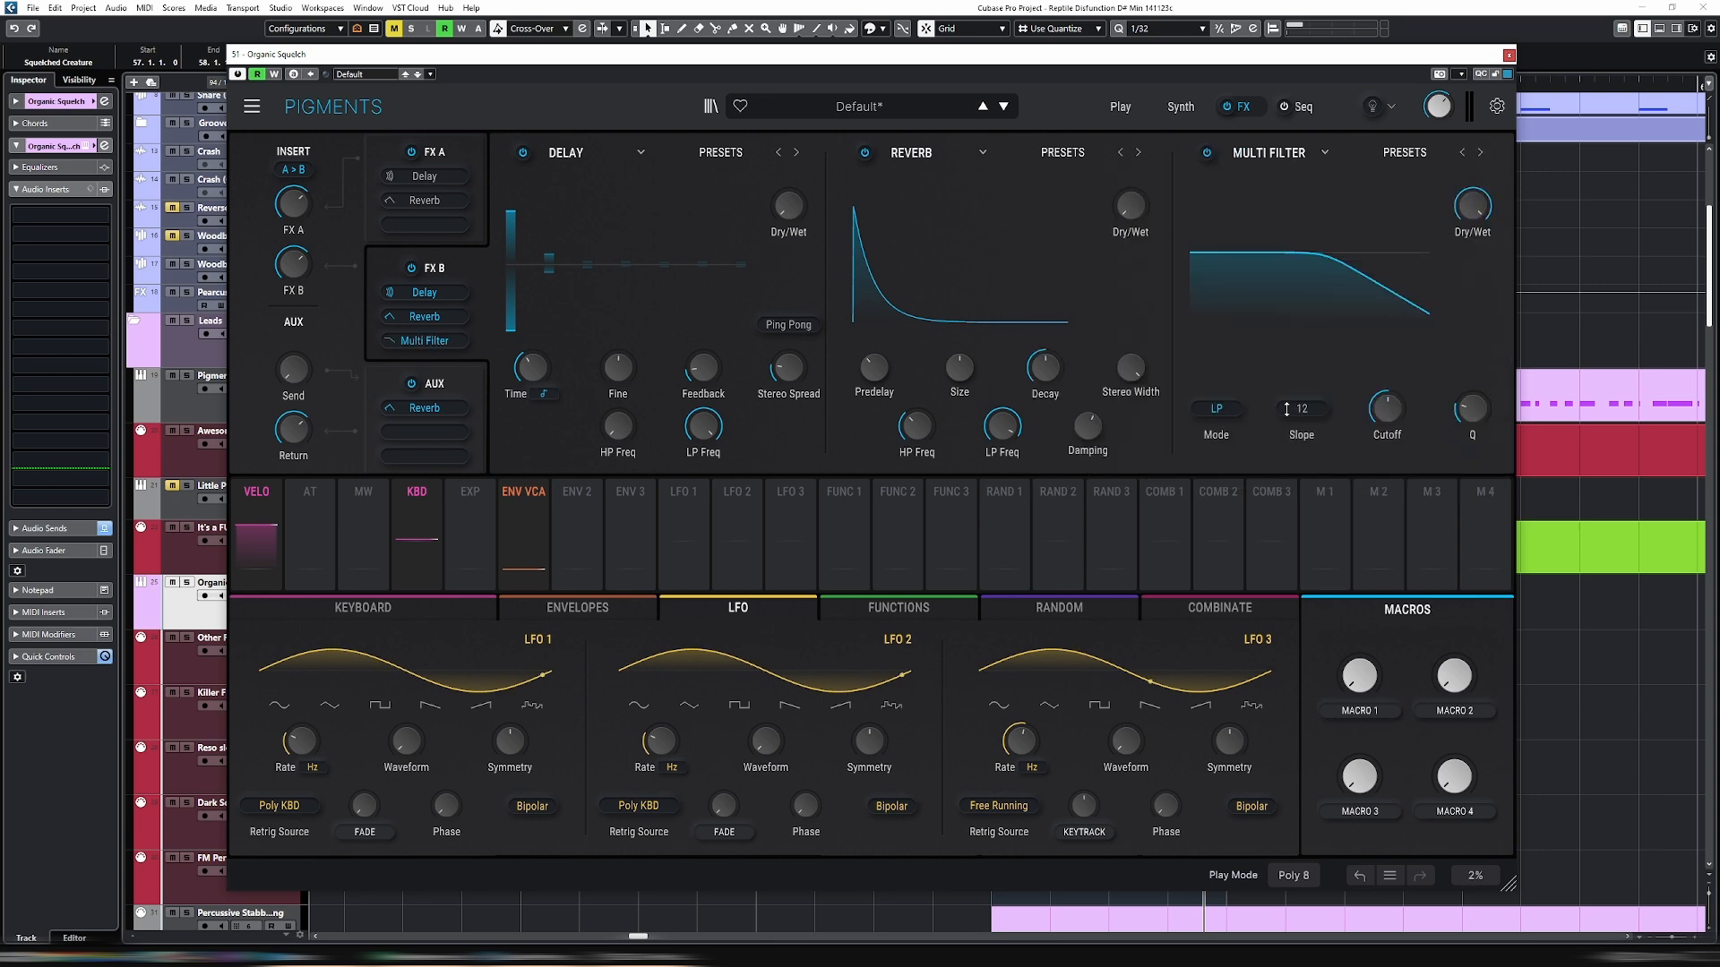
{"action": "left_click", "coordinate": [1222, 410]}
{"action": "left_click", "coordinate": [1342, 484]}
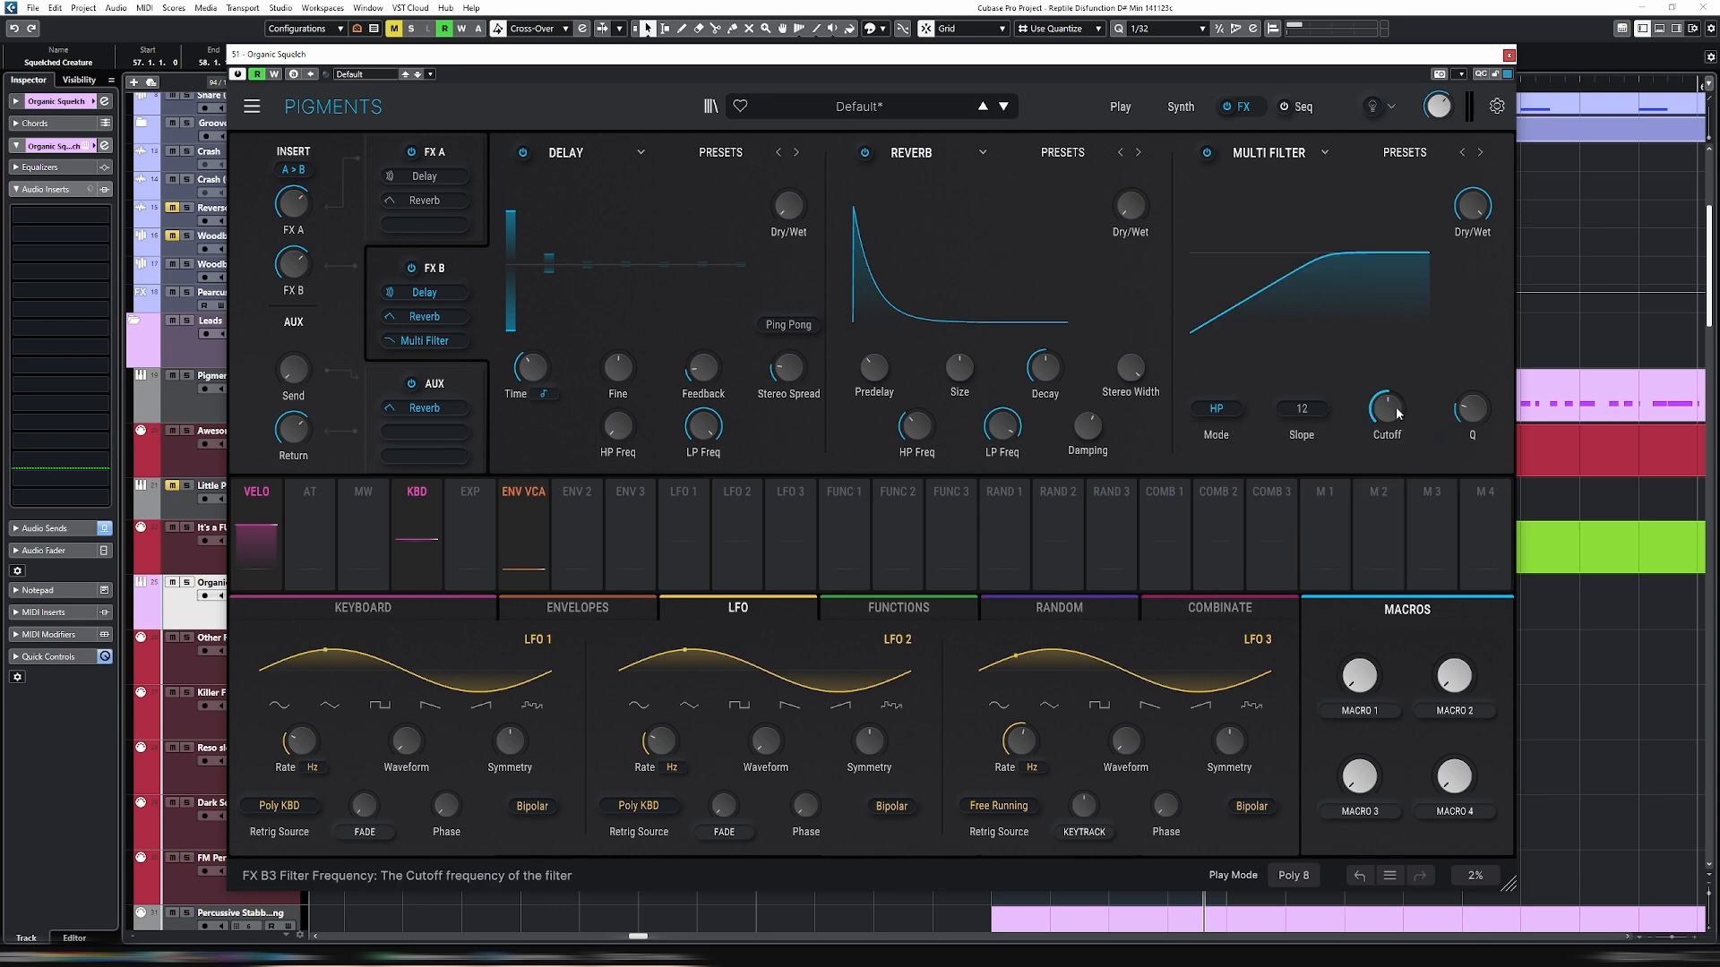
{"action": "left_click_drag", "start_coordinate": [1393, 411], "coordinate": [1394, 412]}
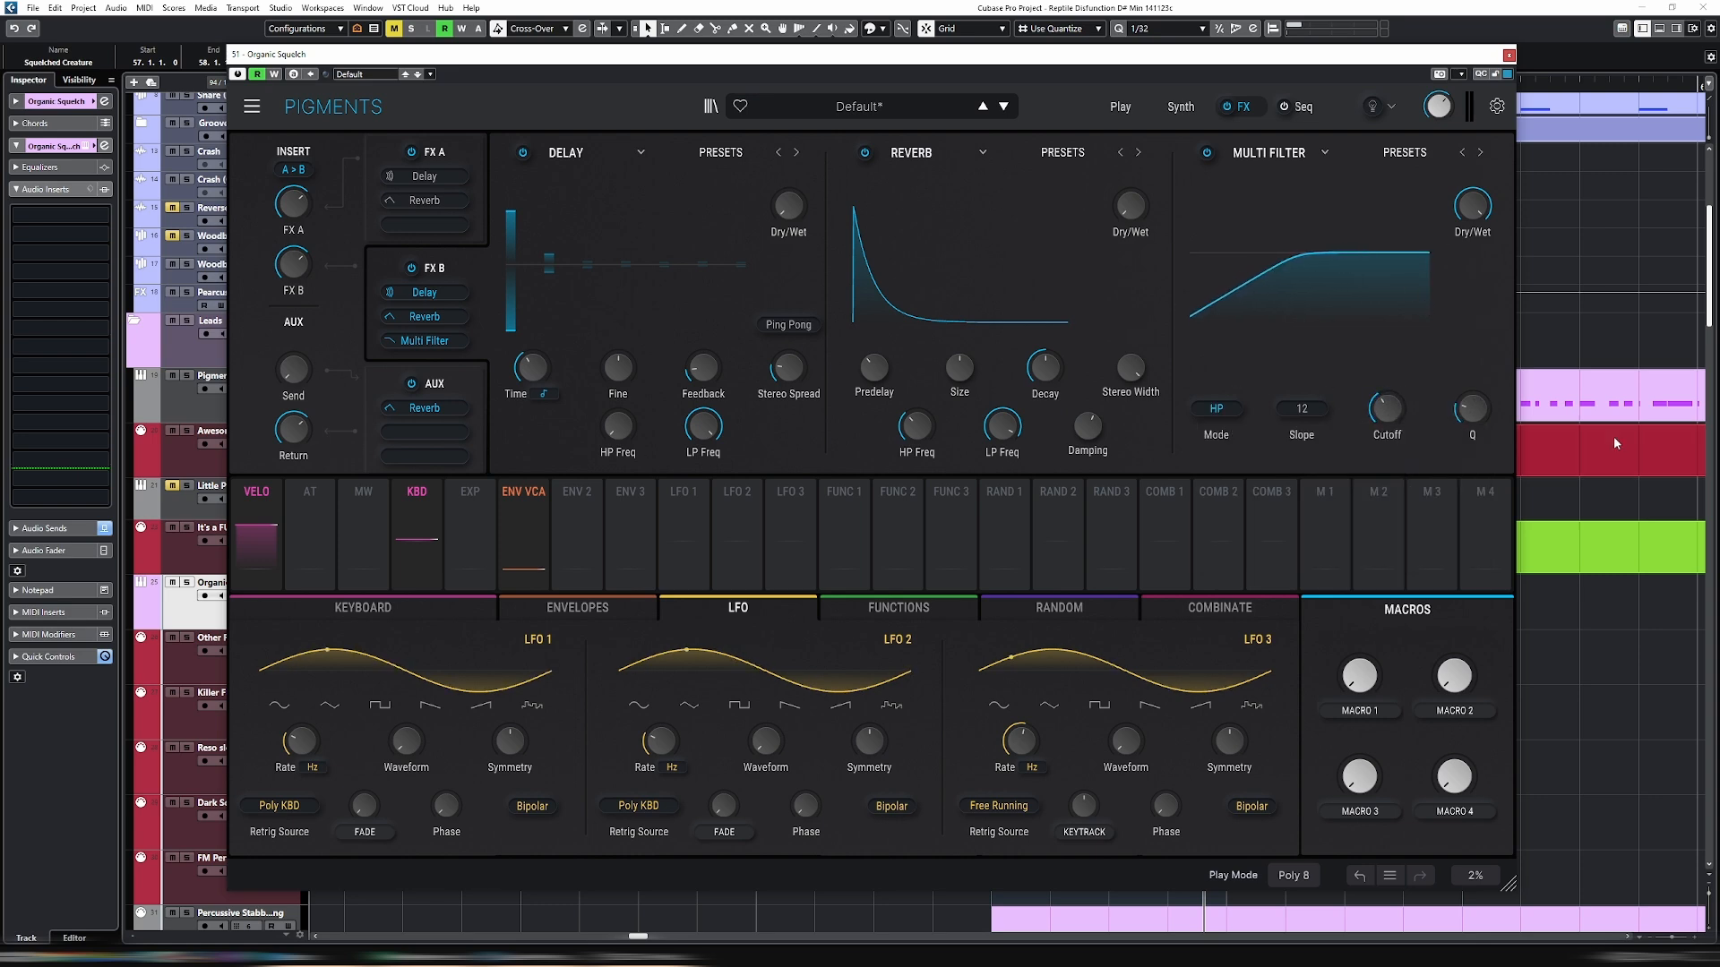
Remove the delay and the reverb from FX A by setting both slots to None.
{"action": "left_click", "coordinate": [424, 177]}
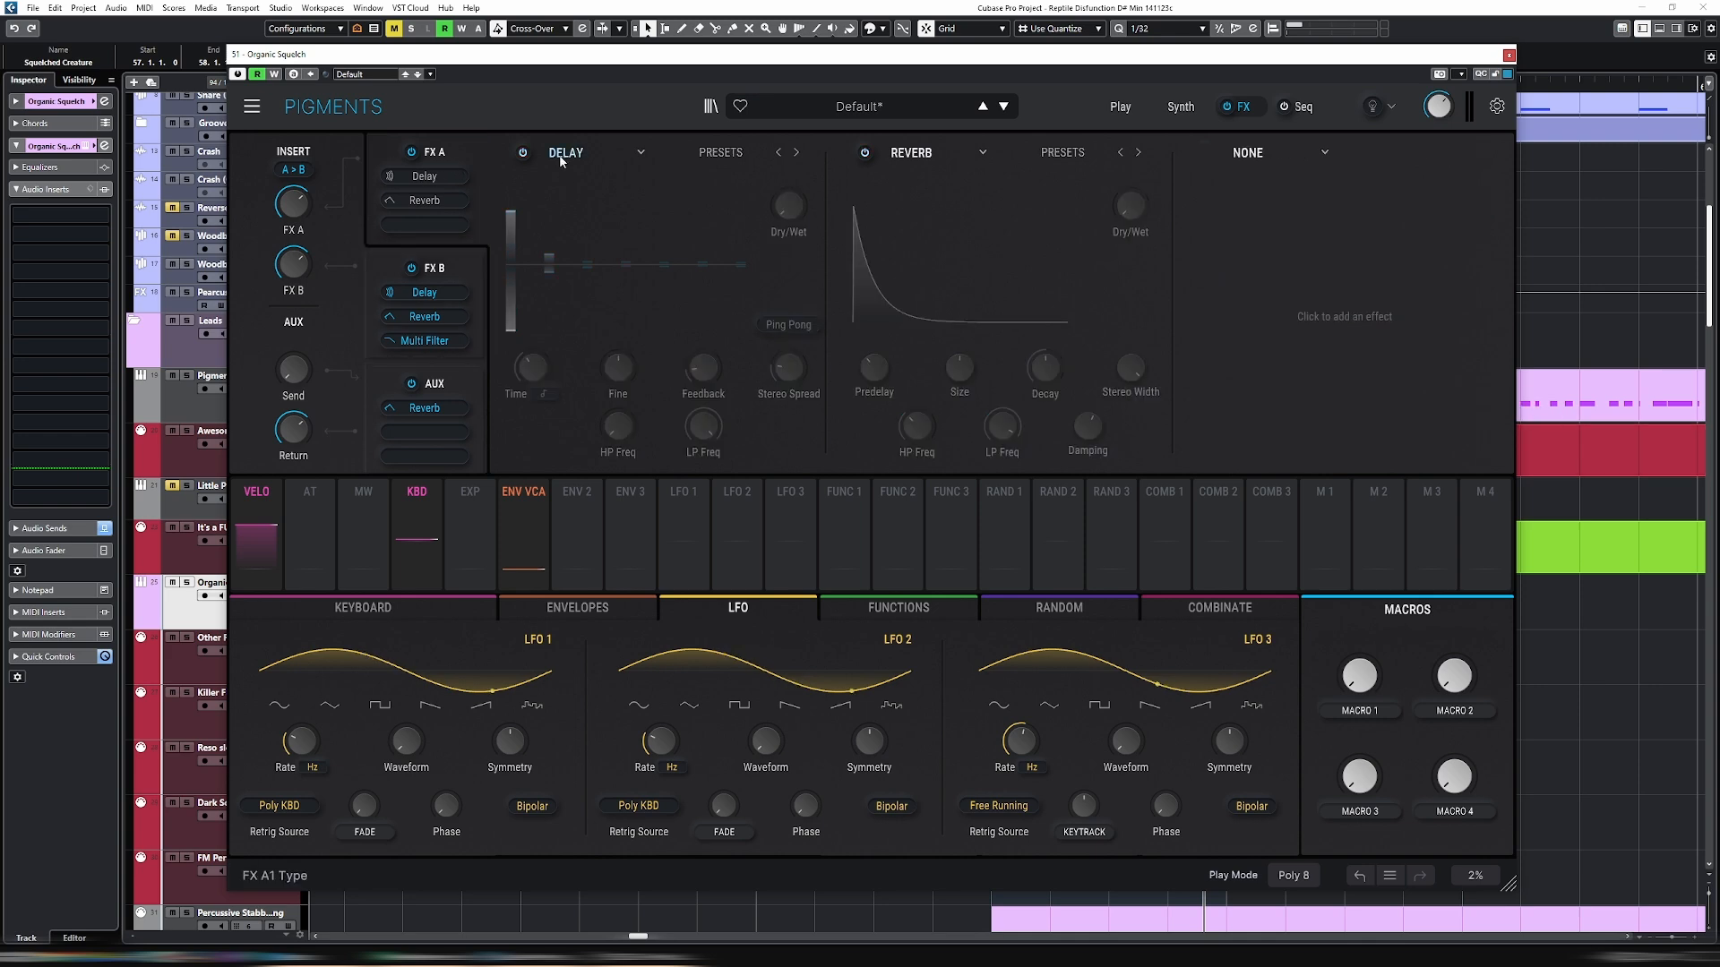
{"action": "left_click", "coordinate": [561, 155]}
{"action": "left_click", "coordinate": [615, 192]}
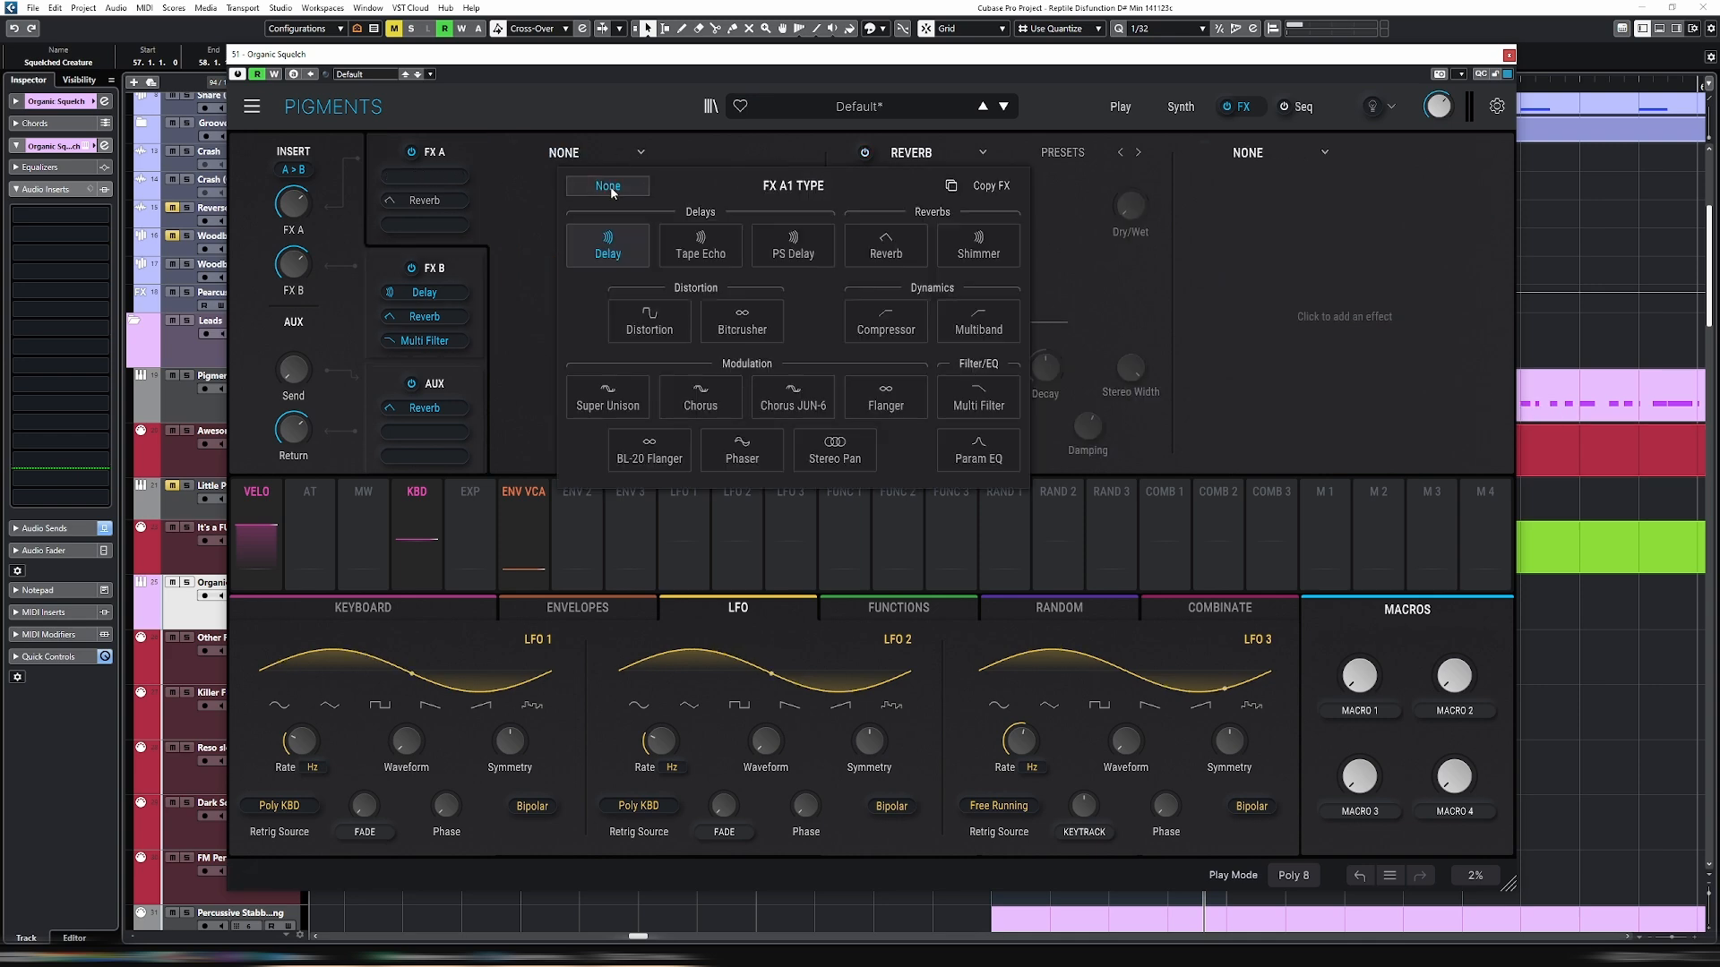
{"action": "left_click", "coordinate": [976, 158]}
{"action": "left_click", "coordinate": [976, 185]}
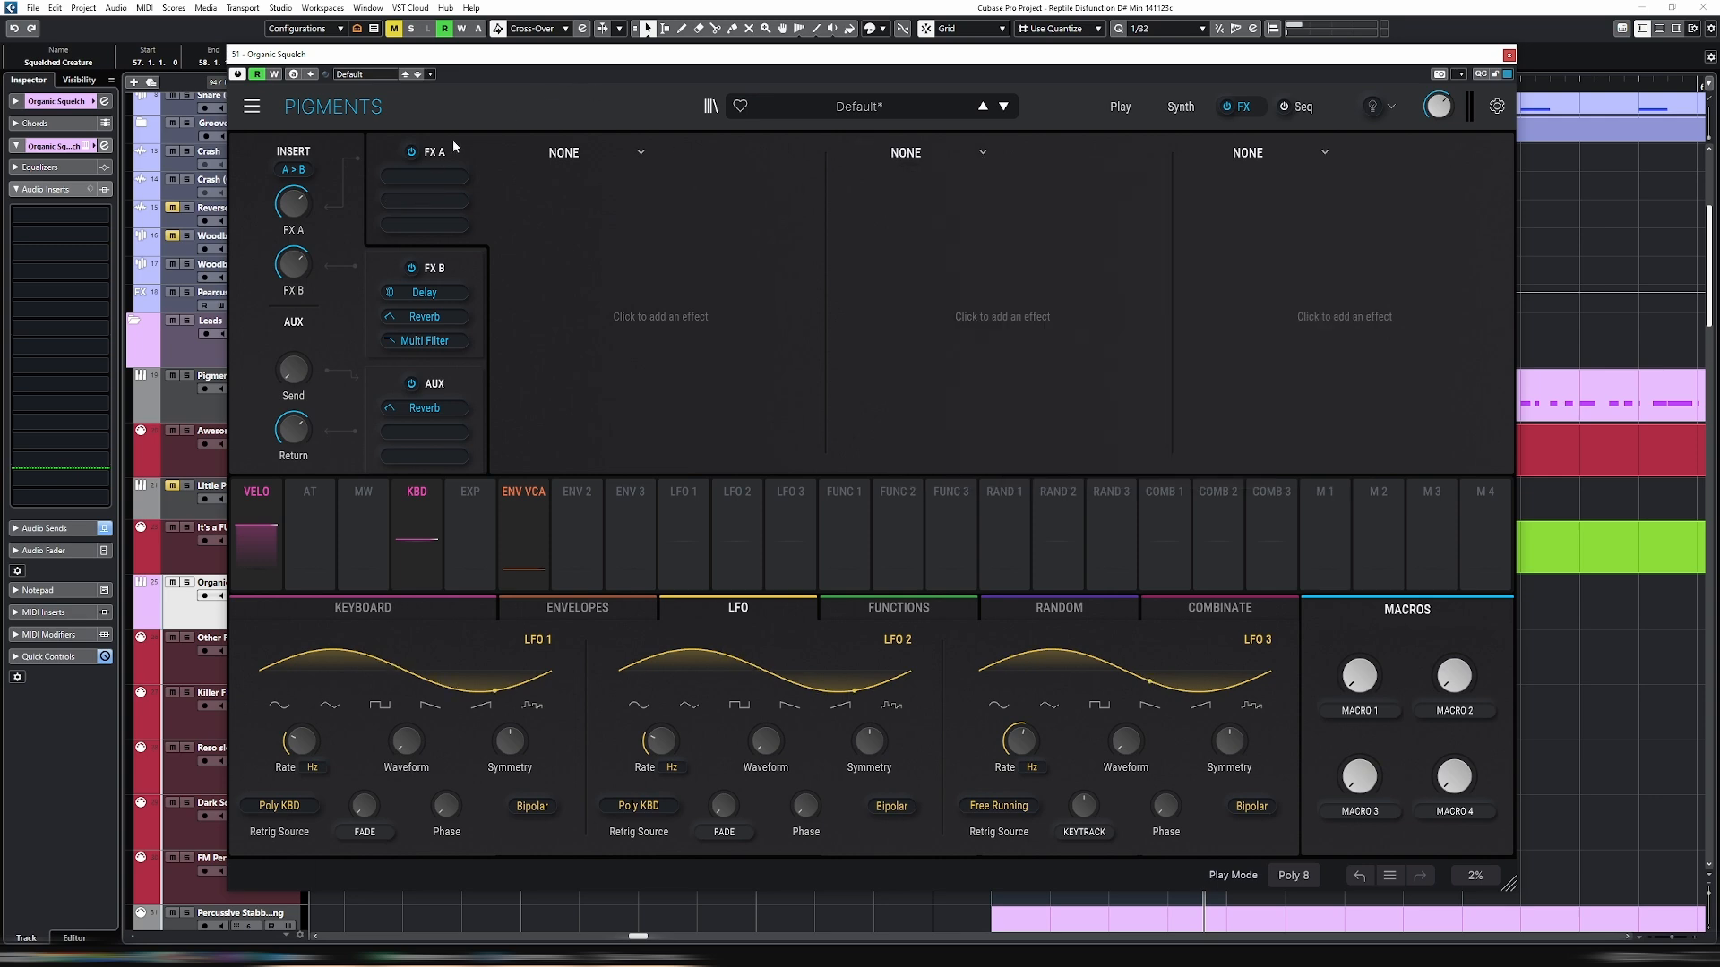
Route LFO 1 to Engine 1's coarse tuning in the synth view with a modulation amount of 0.12.
{"action": "left_click", "coordinate": [1181, 107]}
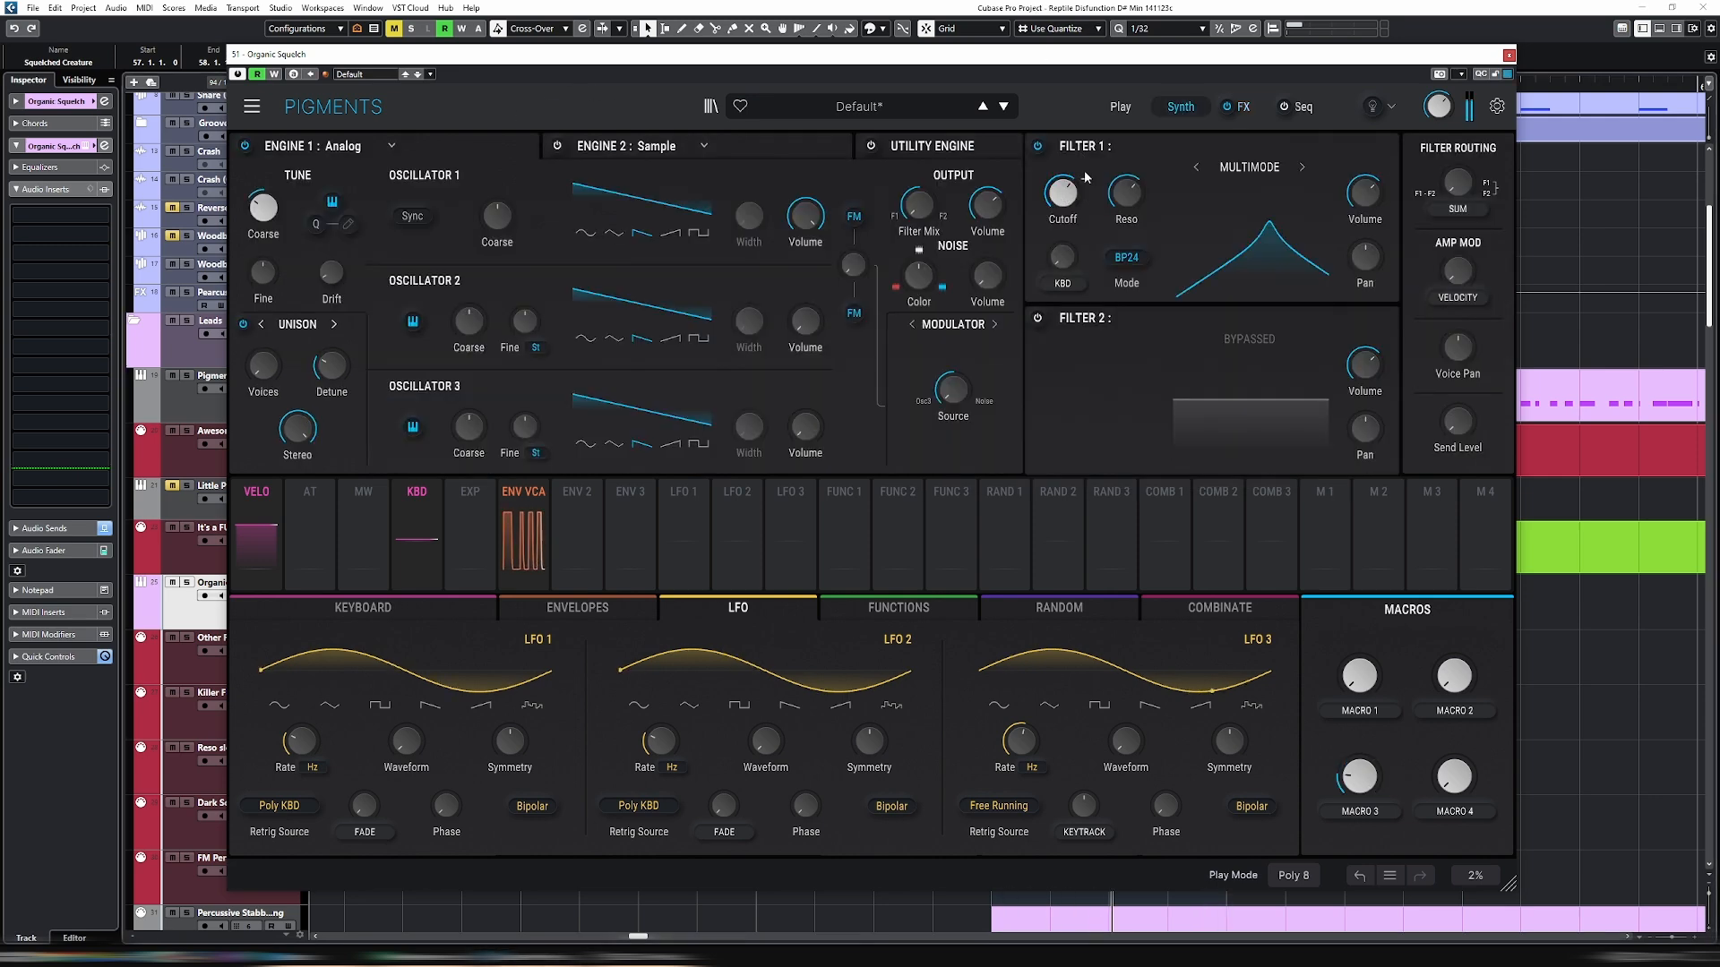
{"action": "mouse_move", "coordinate": [1085, 179]}
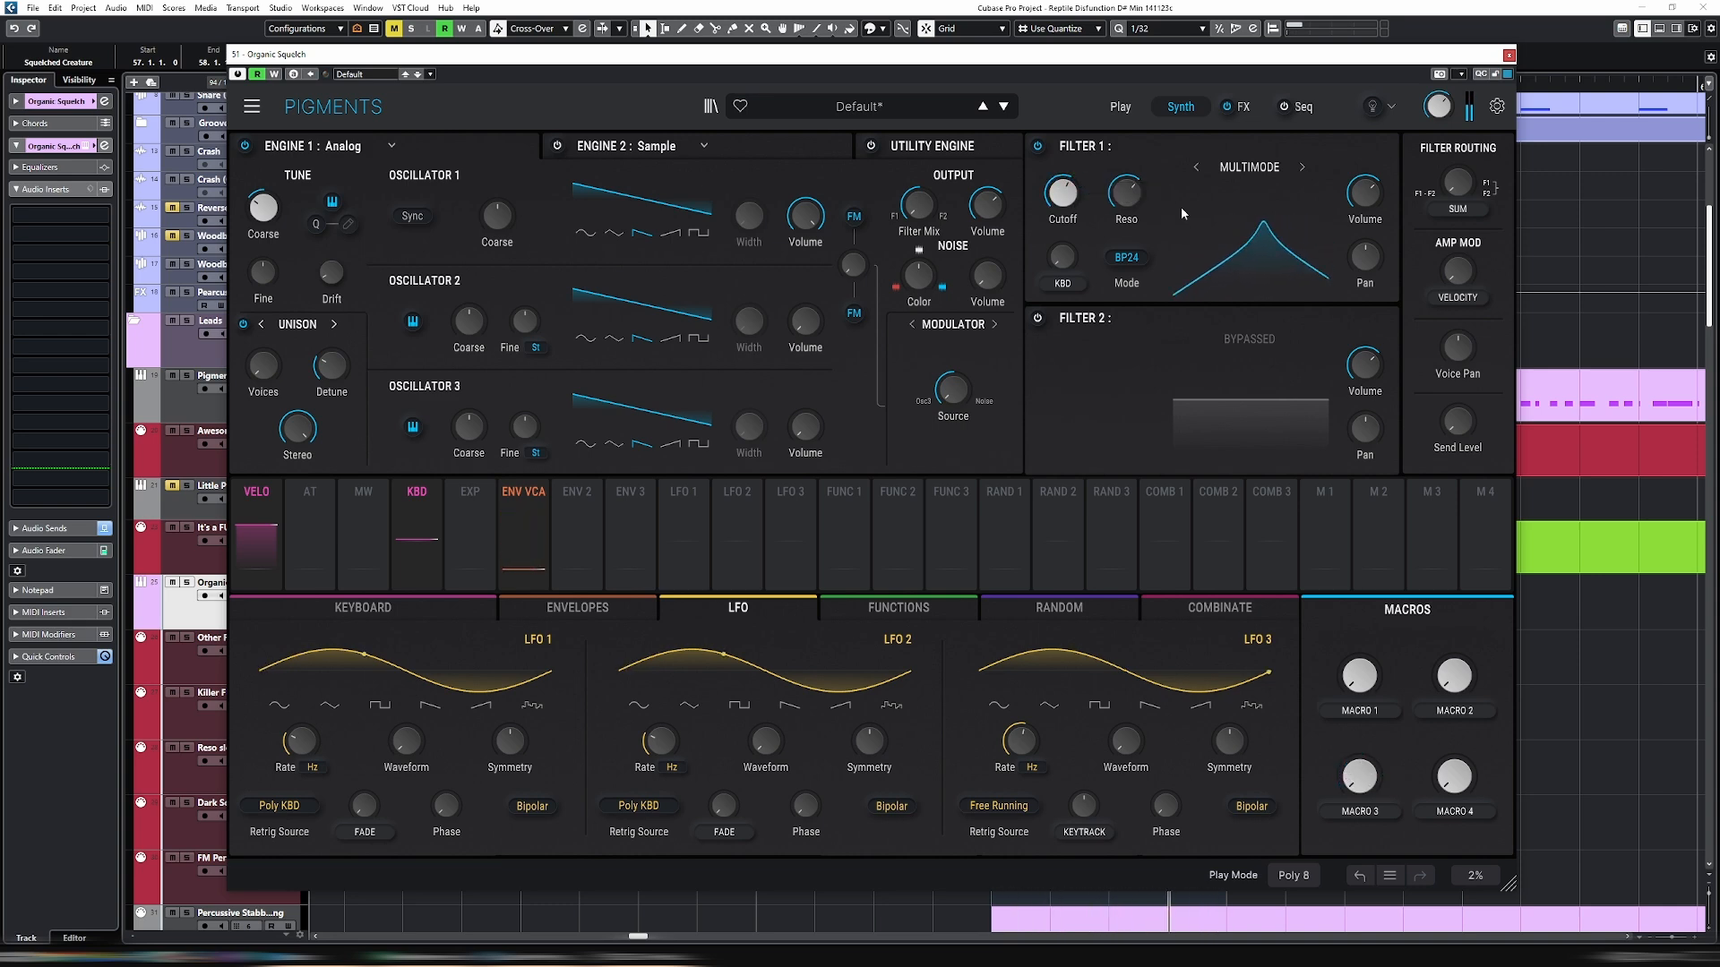
{"action": "left_click", "coordinate": [686, 502]}
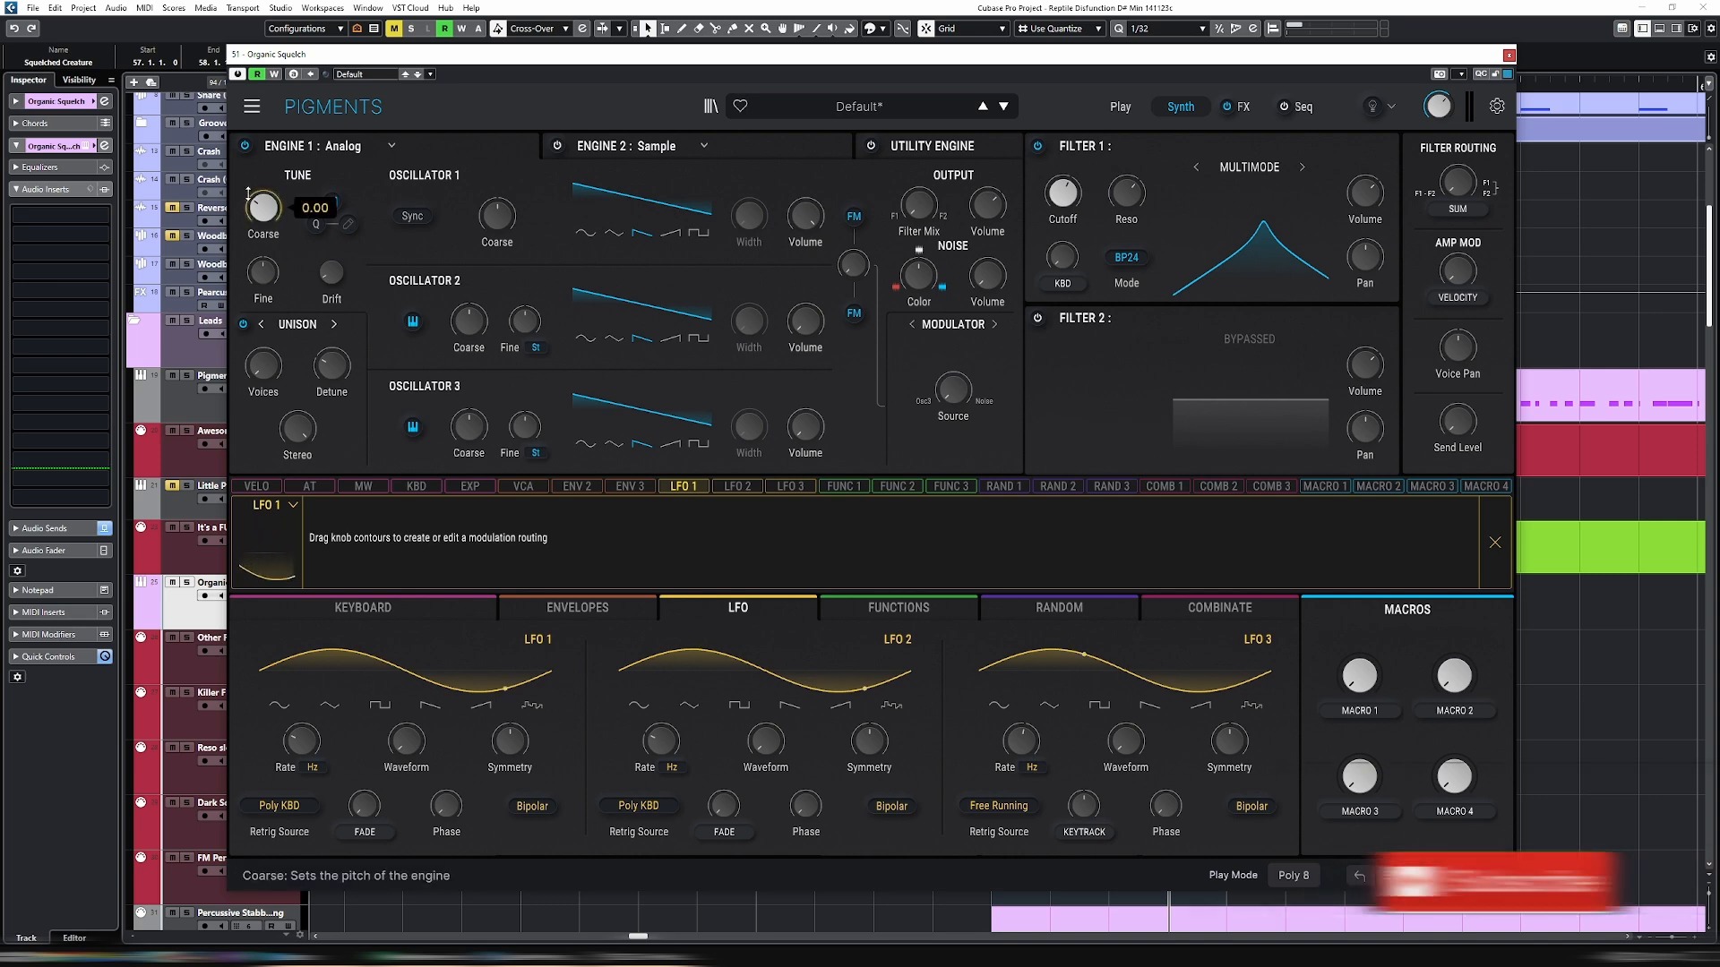
{"action": "left_click_drag", "start_coordinate": [263, 191], "coordinate": [263, 179]}
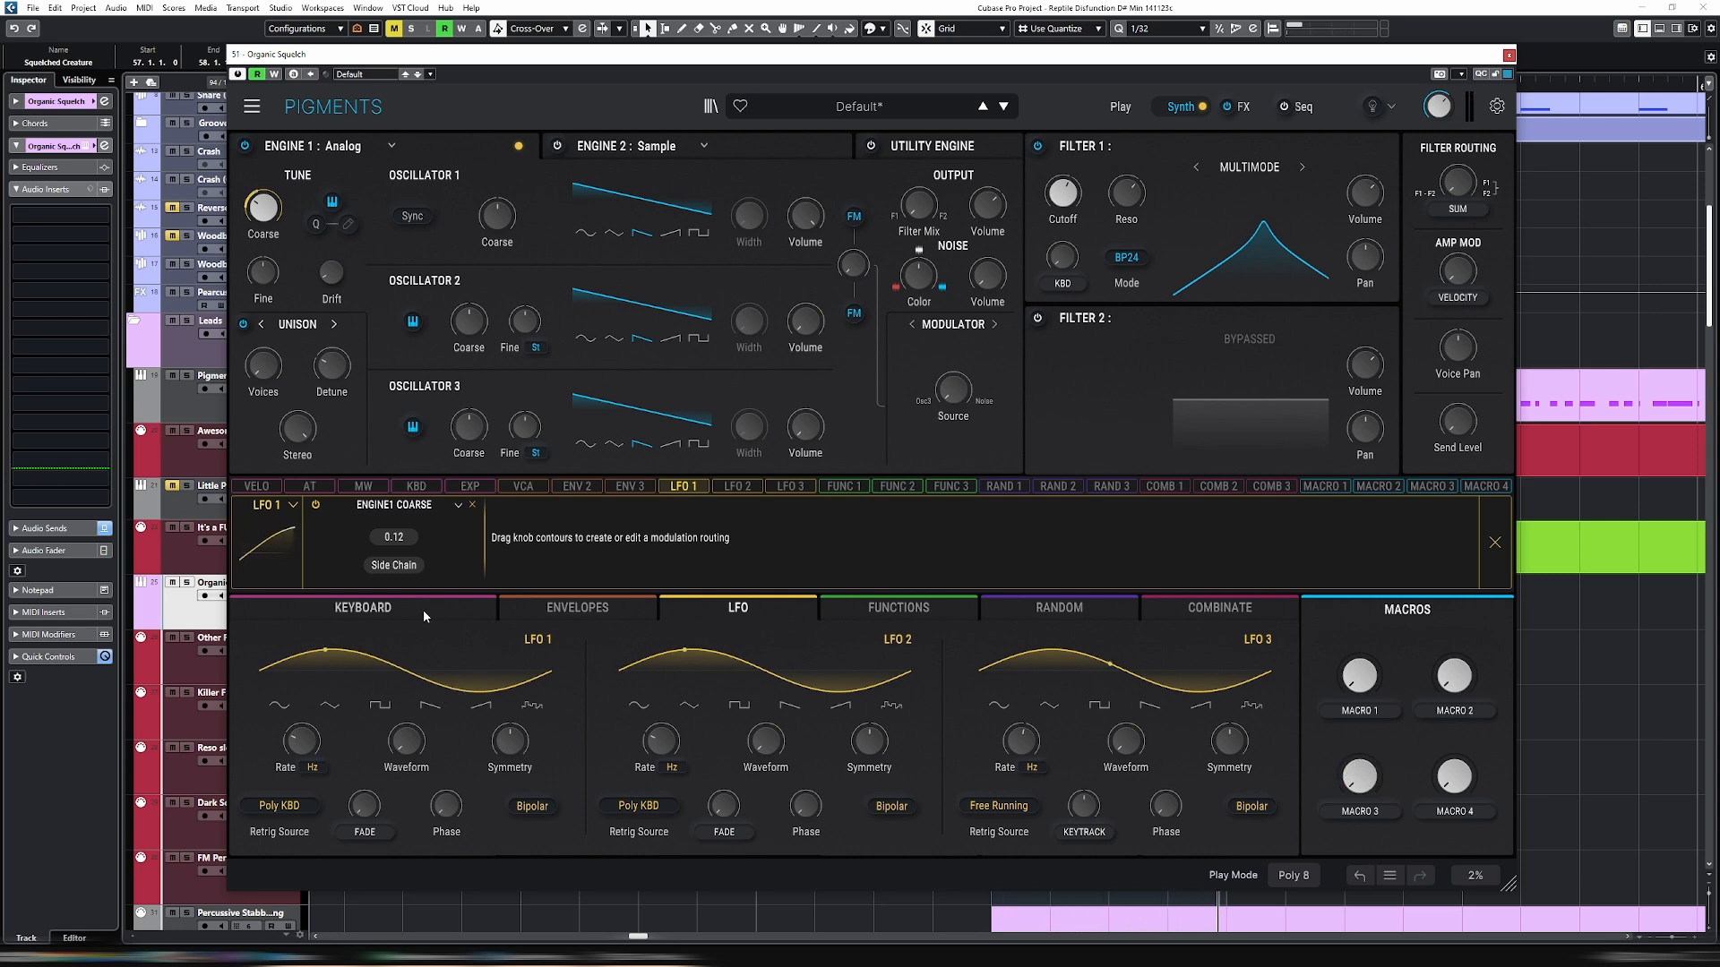
Switch LFO 1 from bipolar to unipolar and set its retrigger source to Mono KBD.
{"action": "left_click", "coordinate": [538, 809]}
{"action": "mouse_move", "coordinate": [269, 224]}
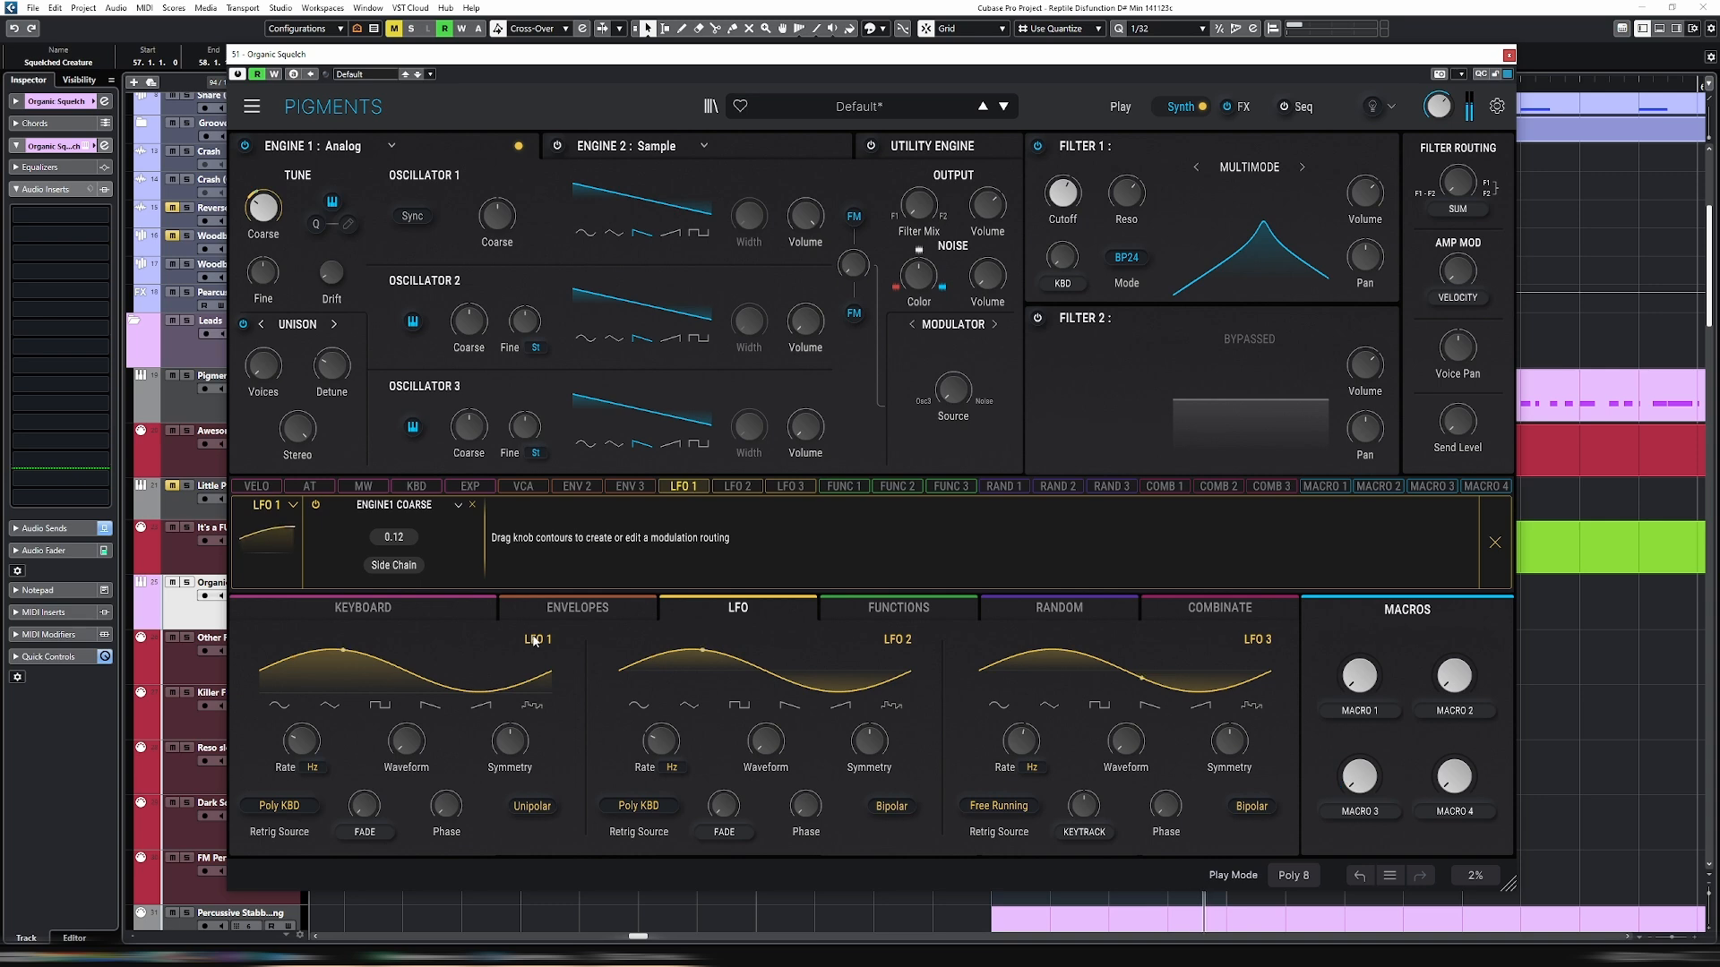
{"action": "left_click", "coordinate": [279, 806]}
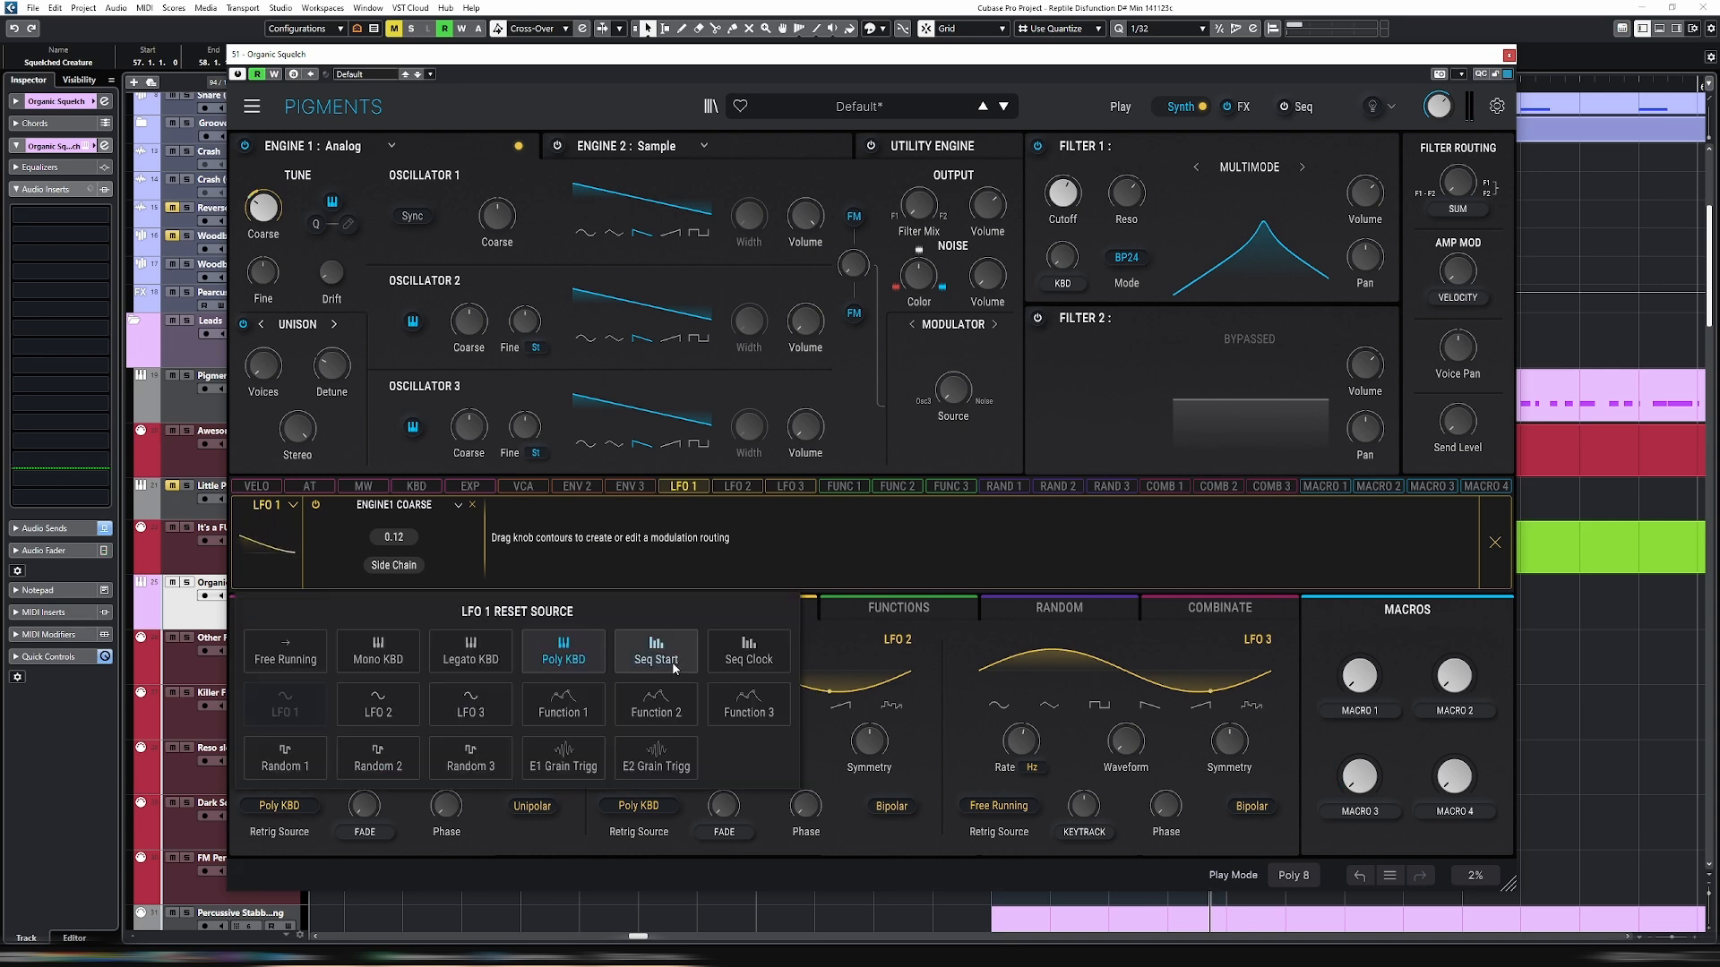
{"action": "left_click", "coordinate": [393, 663]}
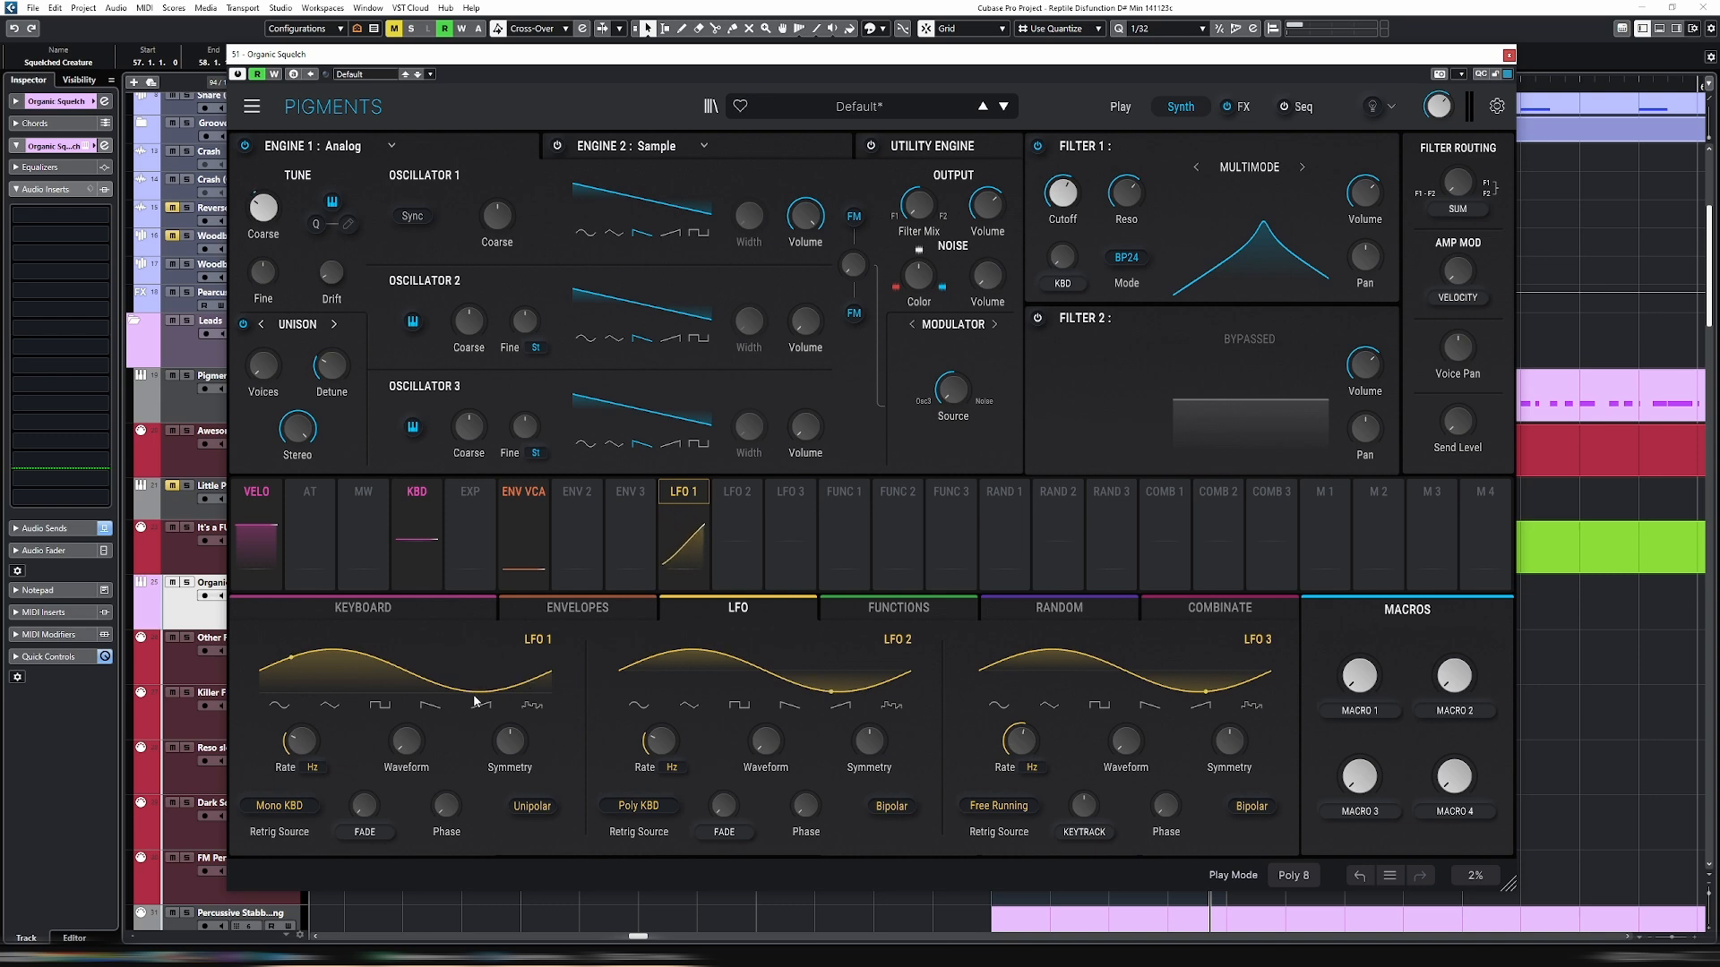
Adjust LFO 1's rate and fine-tune its modulation amount on Engine 1's coarse tuning.
{"action": "mouse_move", "coordinate": [305, 747]}
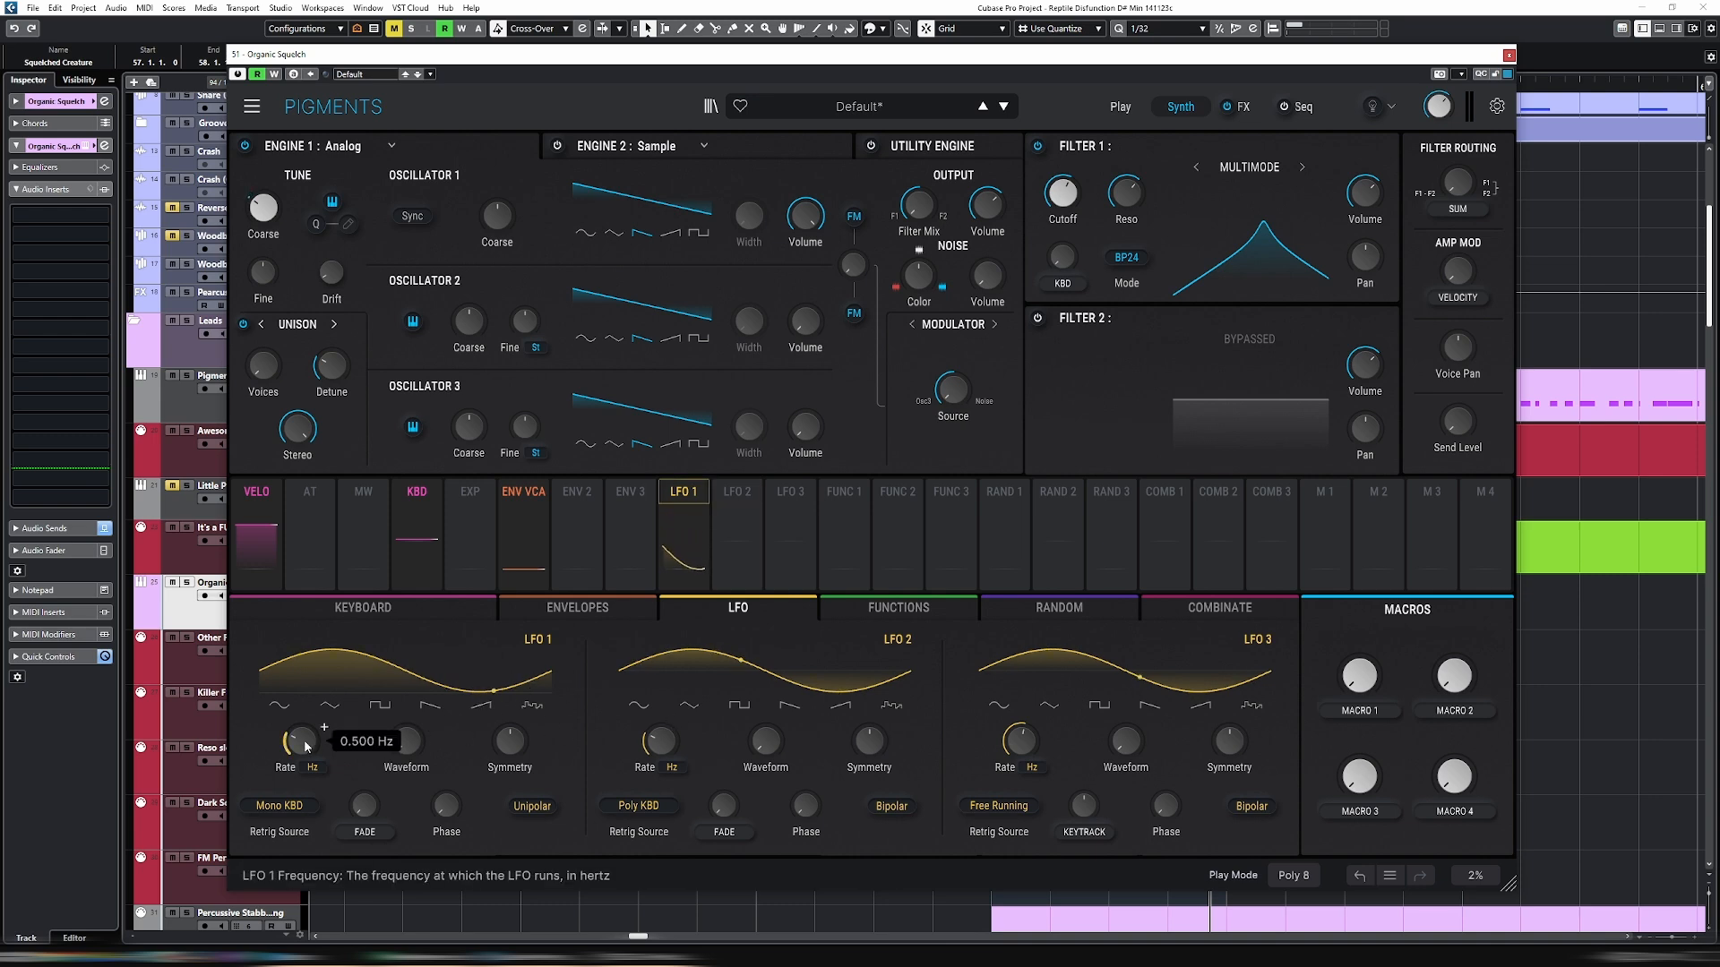
{"action": "mouse_move", "coordinate": [305, 746]}
{"action": "left_mouse_down"}
{"action": "mouse_move", "coordinate": [324, 730]}
{"action": "mouse_move", "coordinate": [305, 746]}
{"action": "left_mouse_up"}
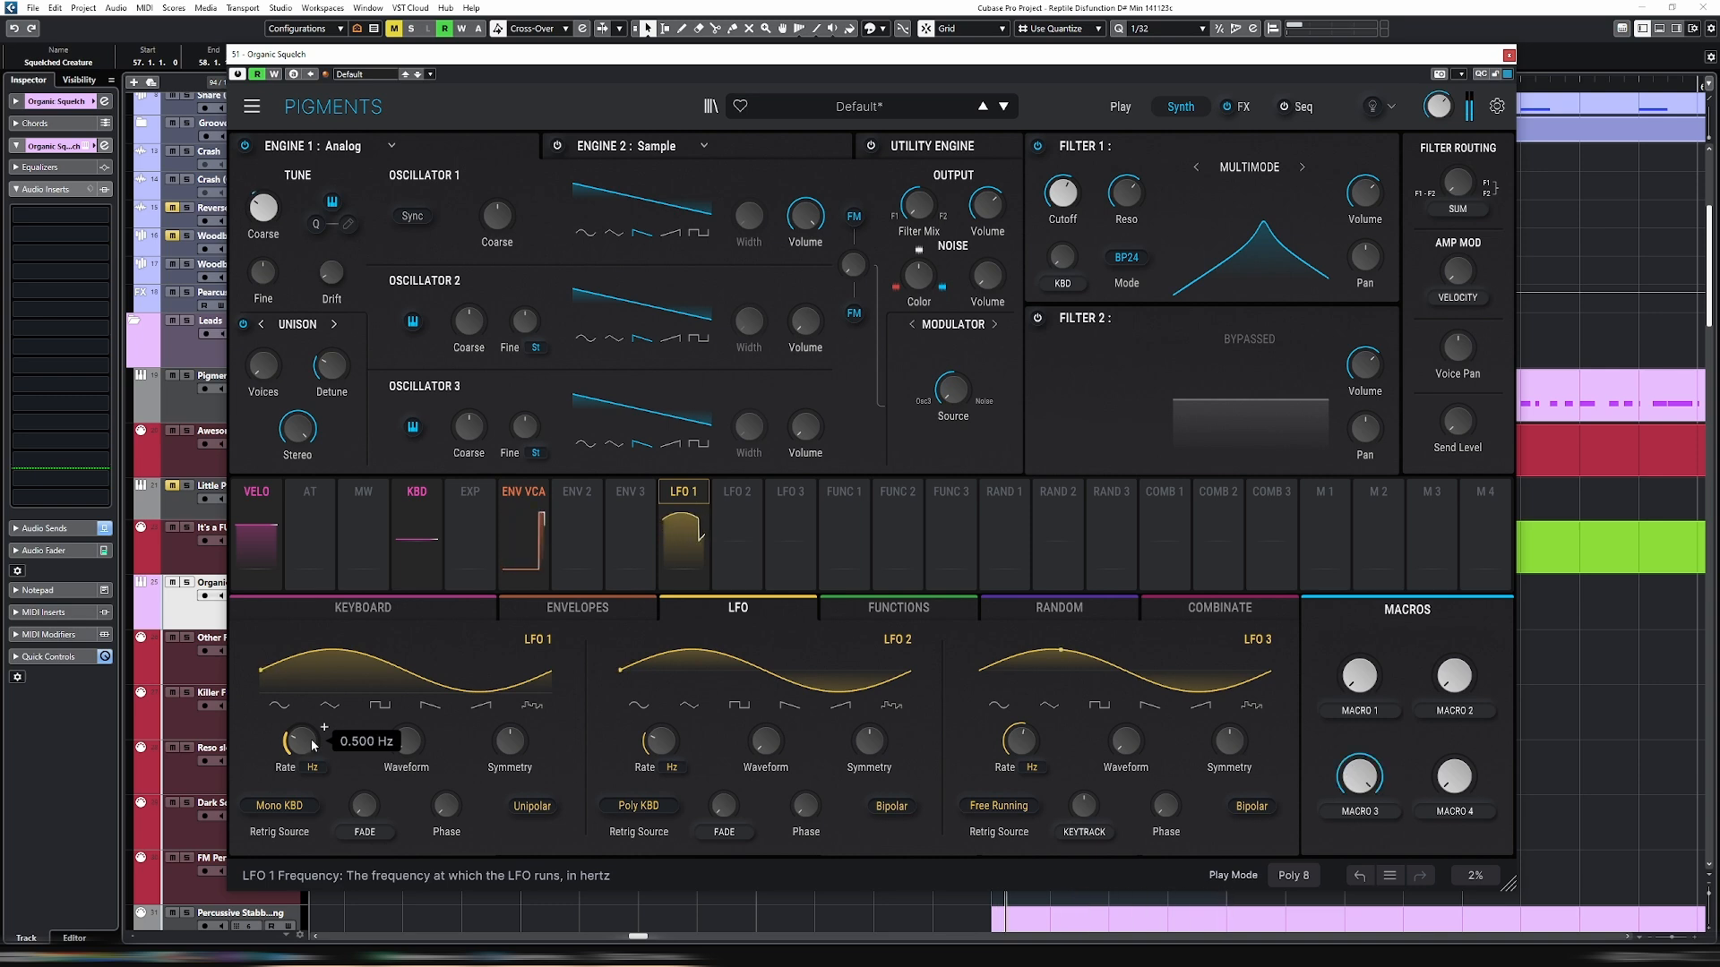
{"action": "left_click", "coordinate": [660, 541]}
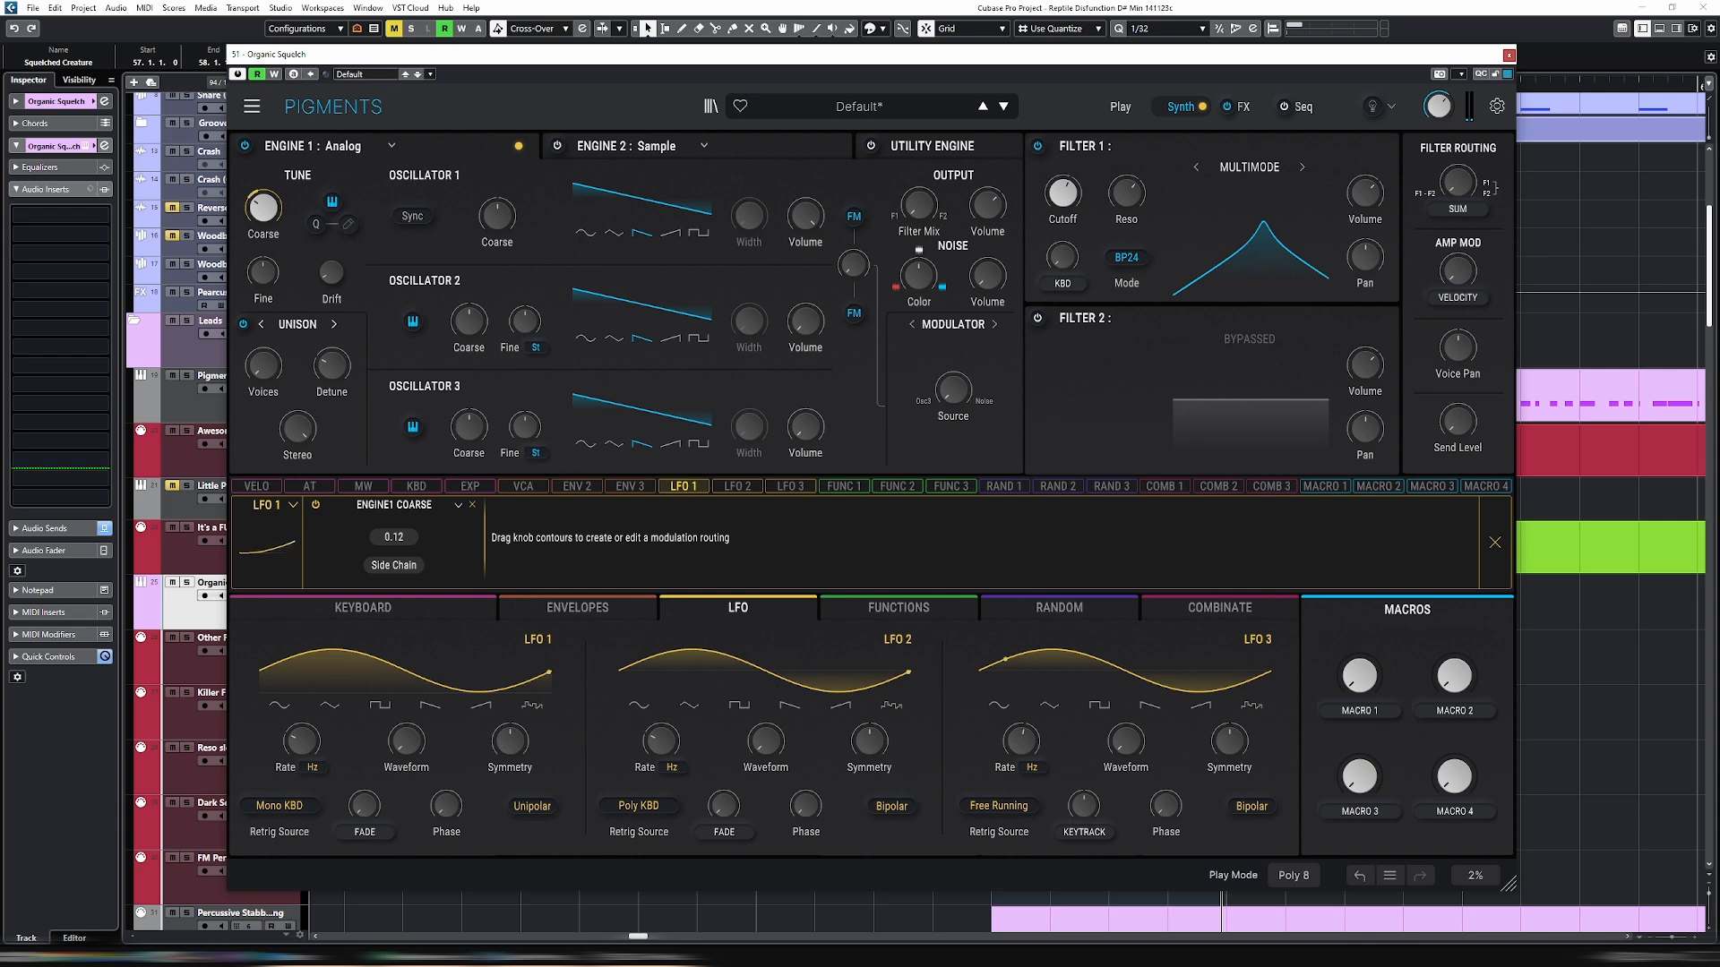
{"action": "left_click", "coordinate": [684, 487]}
{"action": "left_click", "coordinate": [695, 492]}
{"action": "left_click_drag", "start_coordinate": [394, 537], "coordinate": [394, 505]}
{"action": "left_click", "coordinate": [1495, 542]}
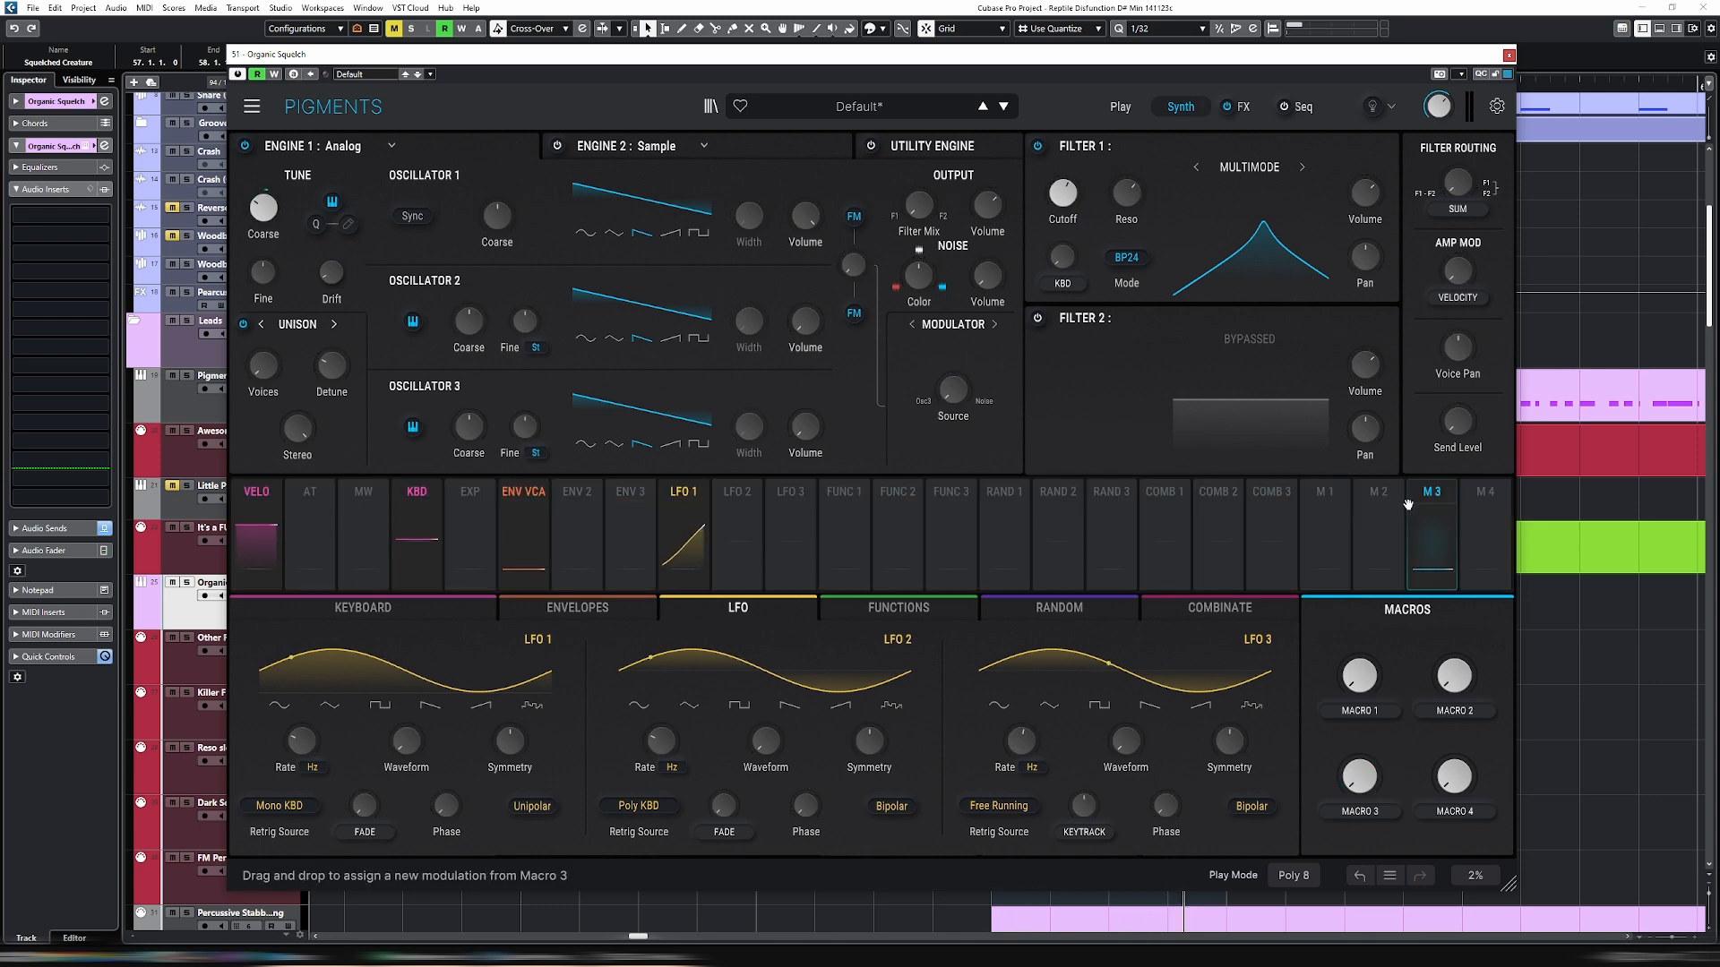
Assign Macro 2 to Filter 1's cutoff with a modulation amount of 0.12 and try out the macro's sweep.
{"action": "mouse_move", "coordinate": [1367, 499]}
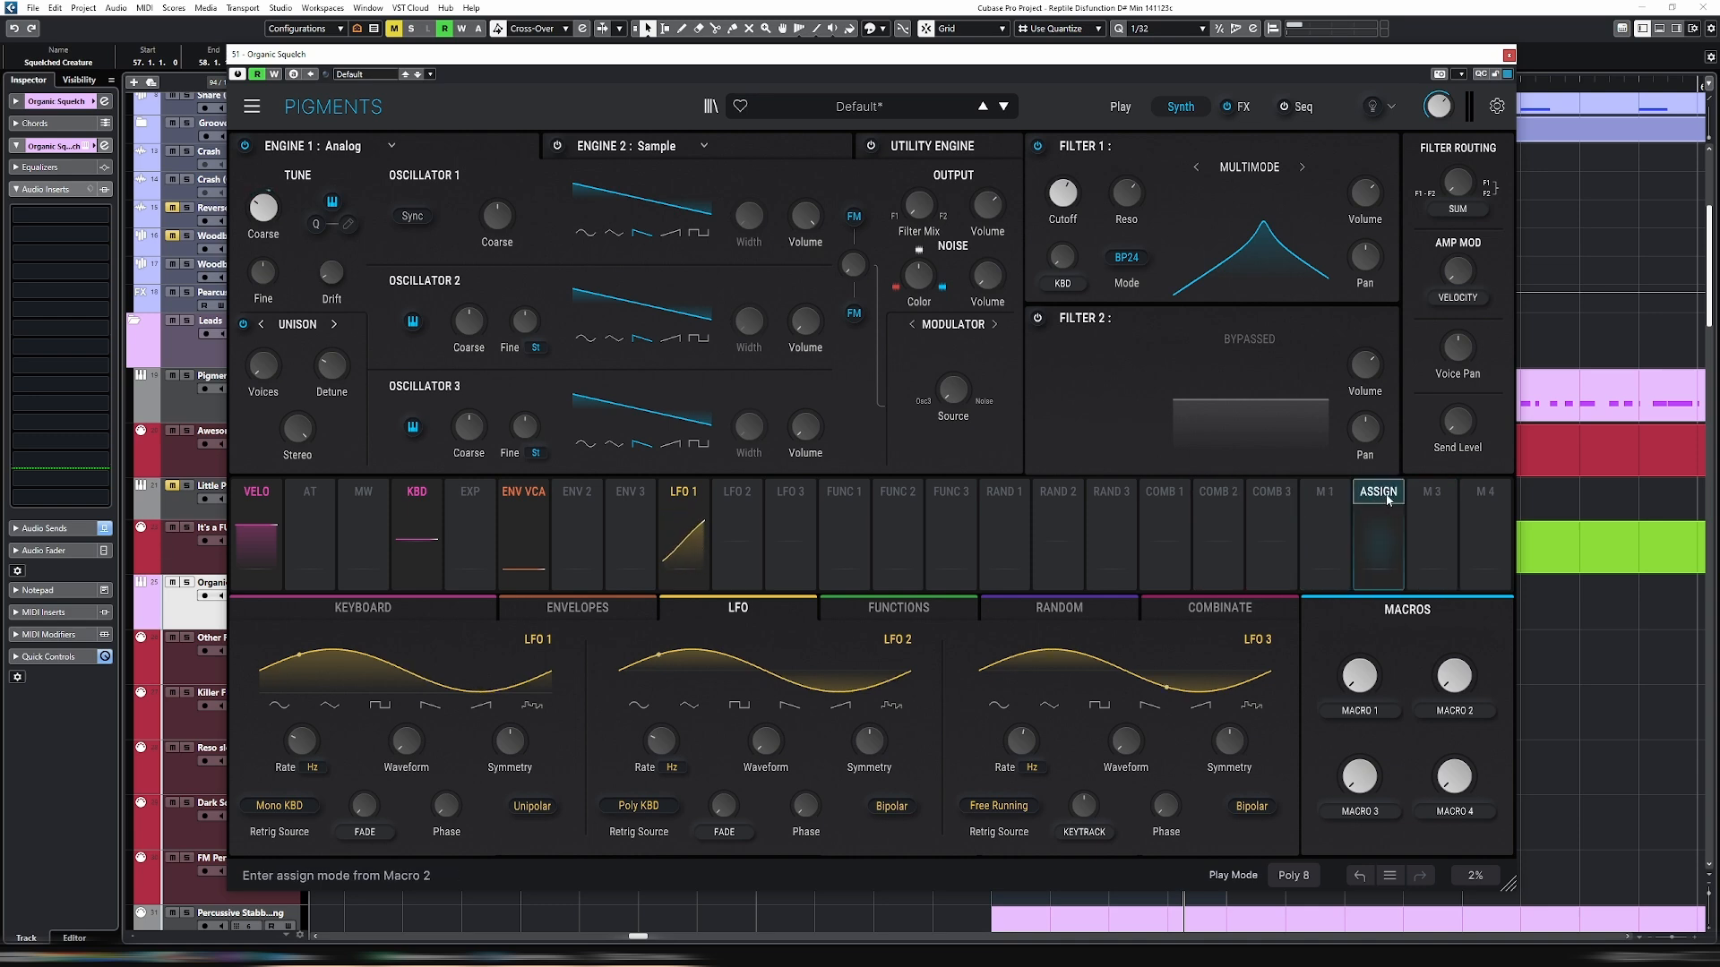
{"action": "left_click", "coordinate": [1391, 502]}
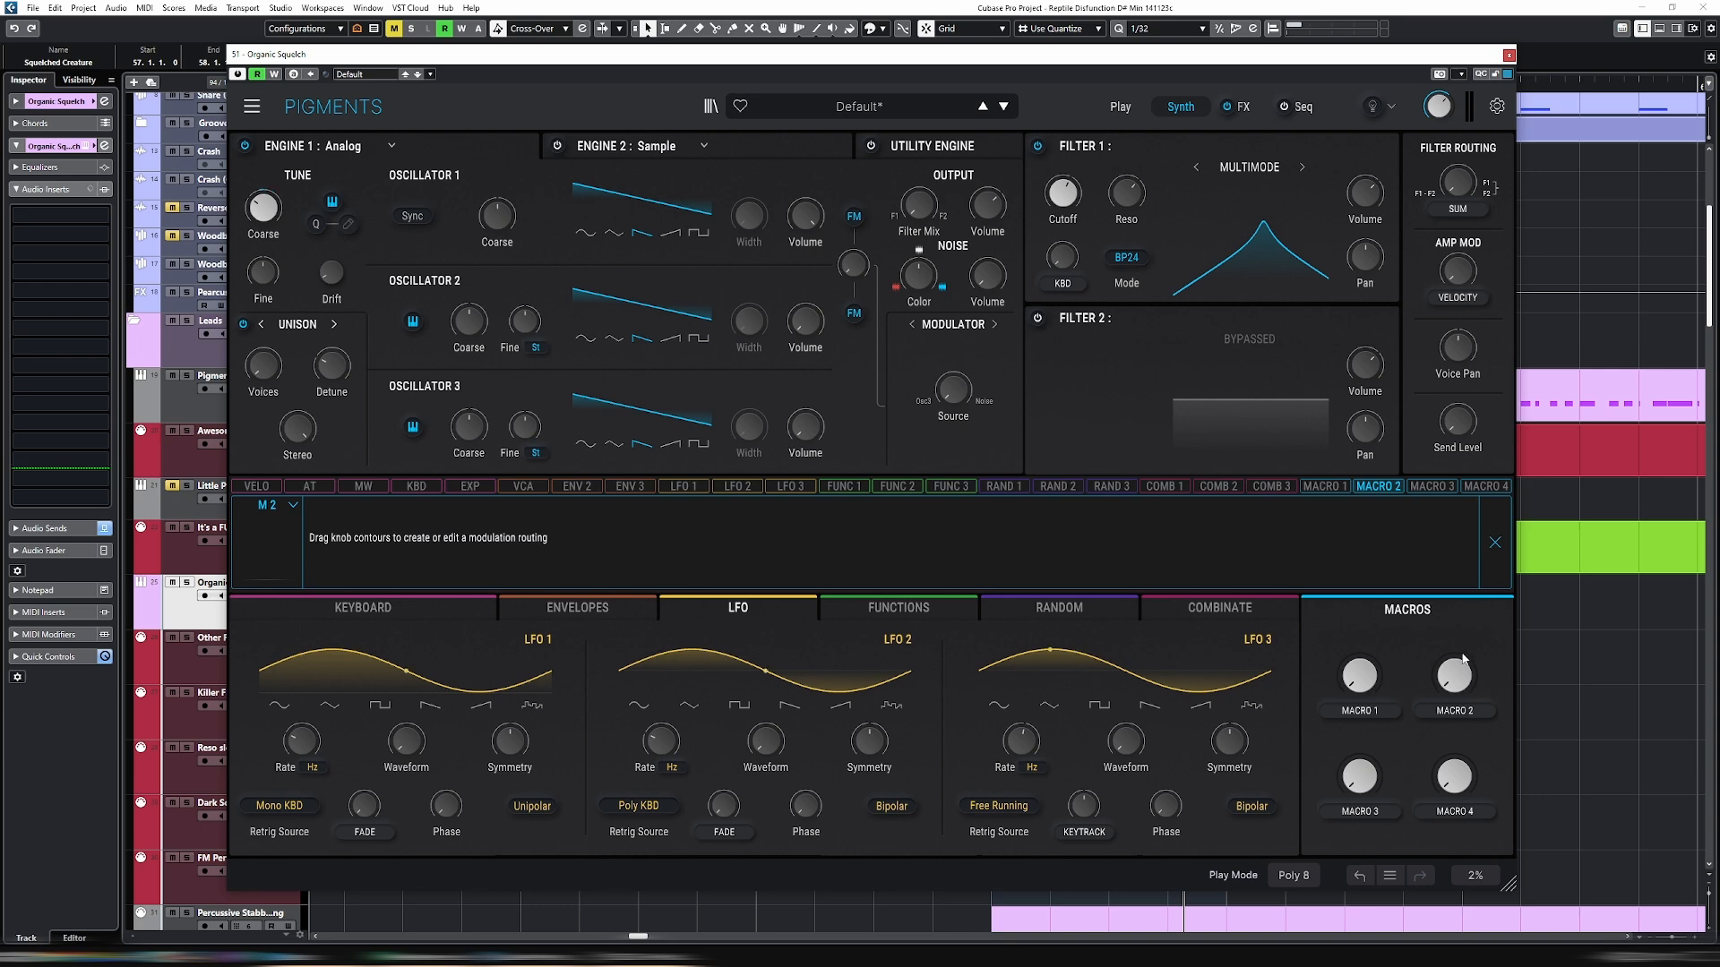
{"action": "left_click_drag", "start_coordinate": [1066, 176], "coordinate": [1066, 165]}
{"action": "mouse_move", "coordinate": [1454, 675]}
{"action": "left_mouse_down"}
{"action": "mouse_move", "coordinate": [1454, 727]}
{"action": "mouse_move", "coordinate": [1454, 649]}
{"action": "mouse_move", "coordinate": [1454, 702]}
{"action": "mouse_move", "coordinate": [1454, 669]}
{"action": "left_mouse_up"}
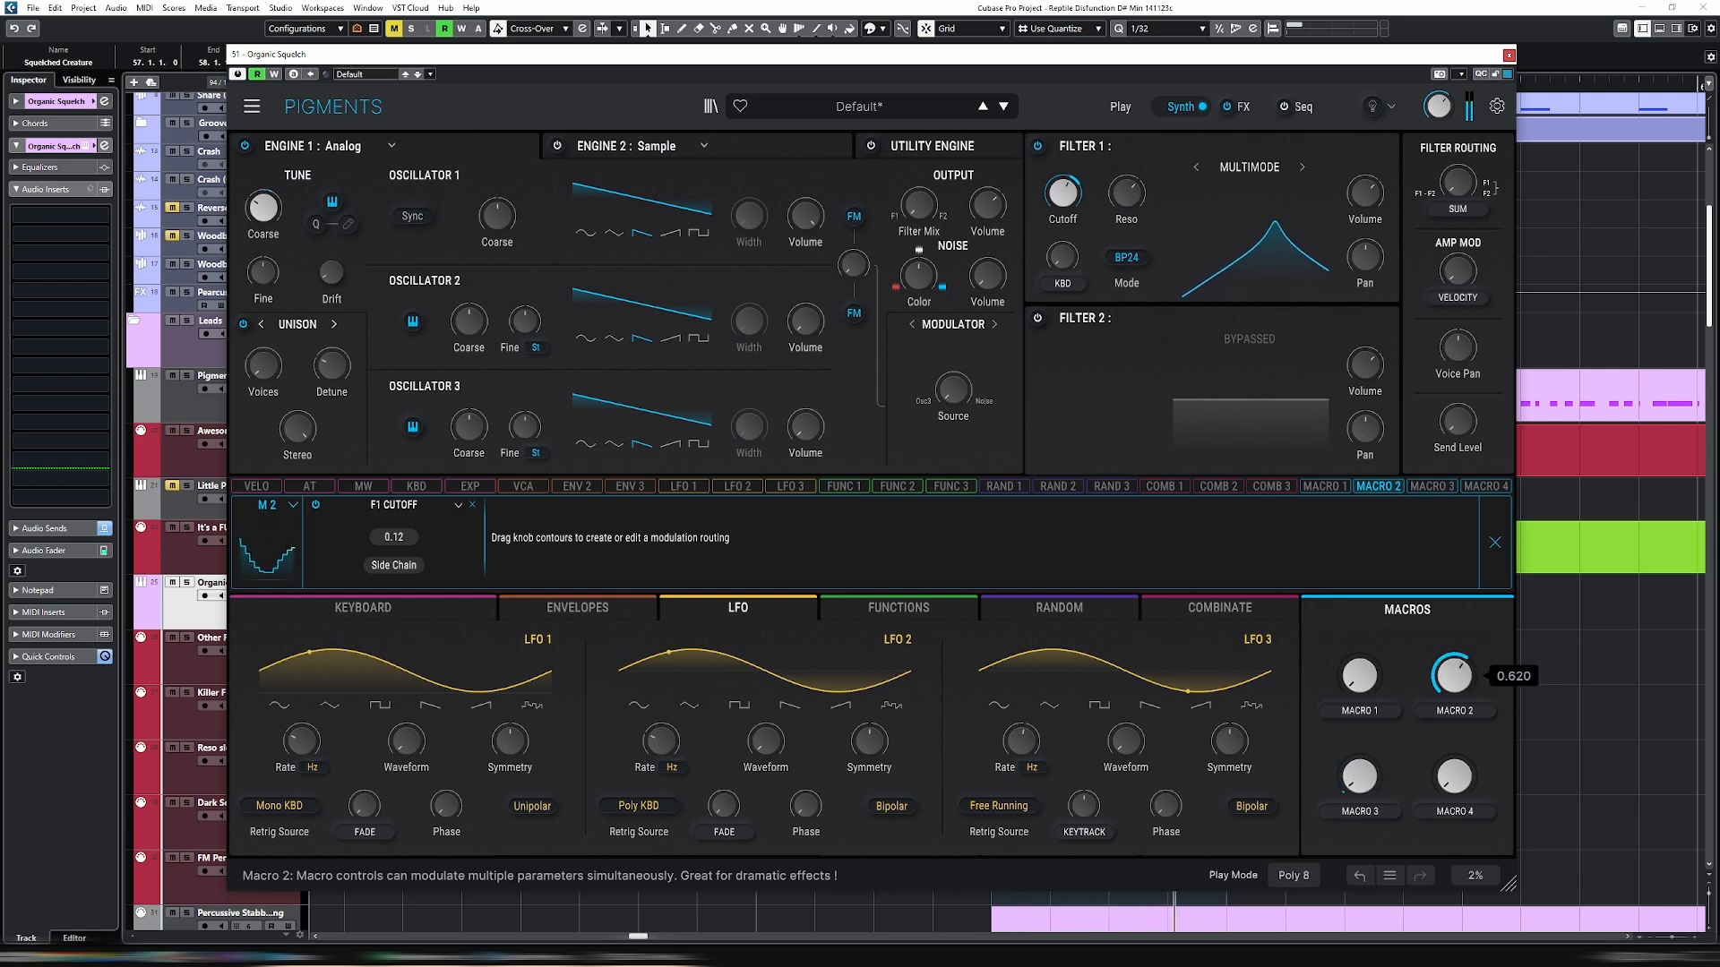
Increase Macro 2's modulation amount on Filter 1's cutoff to 0.22 and rename the macro CUTOFF.
{"action": "left_click_drag", "start_coordinate": [1063, 193], "coordinate": [1063, 204]}
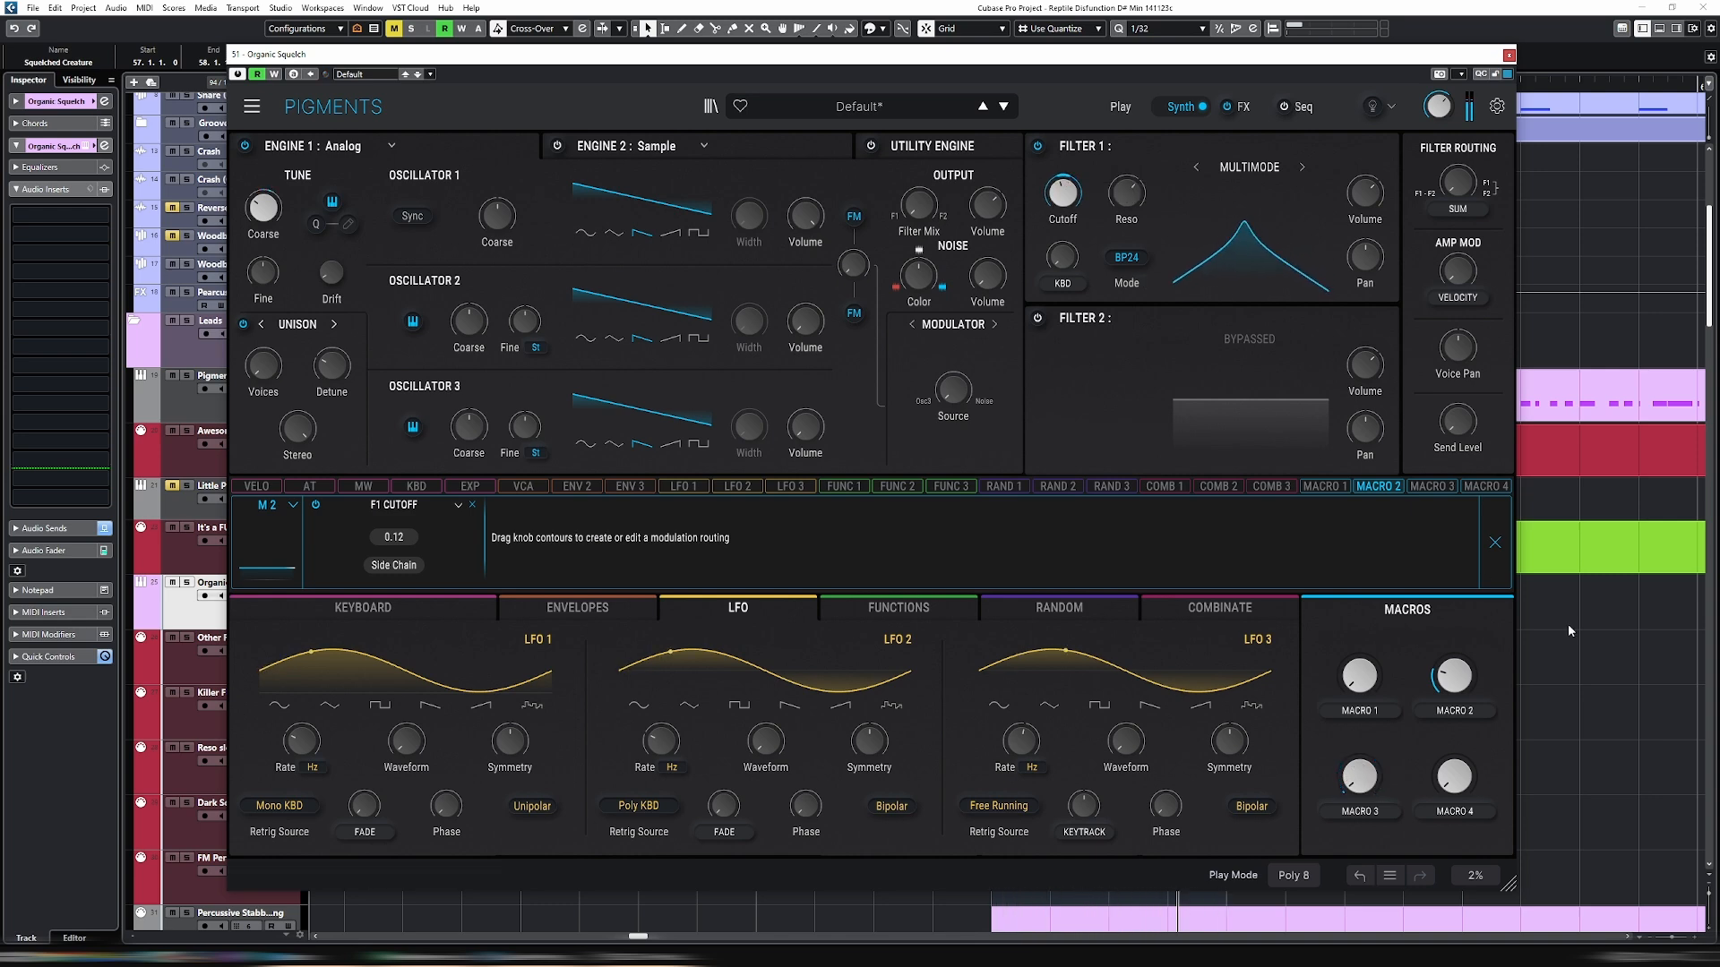
{"action": "mouse_move", "coordinate": [1454, 675]}
{"action": "left_mouse_down"}
{"action": "mouse_move", "coordinate": [1454, 697]}
{"action": "mouse_move", "coordinate": [1453, 574]}
{"action": "mouse_move", "coordinate": [1453, 659]}
{"action": "left_mouse_up"}
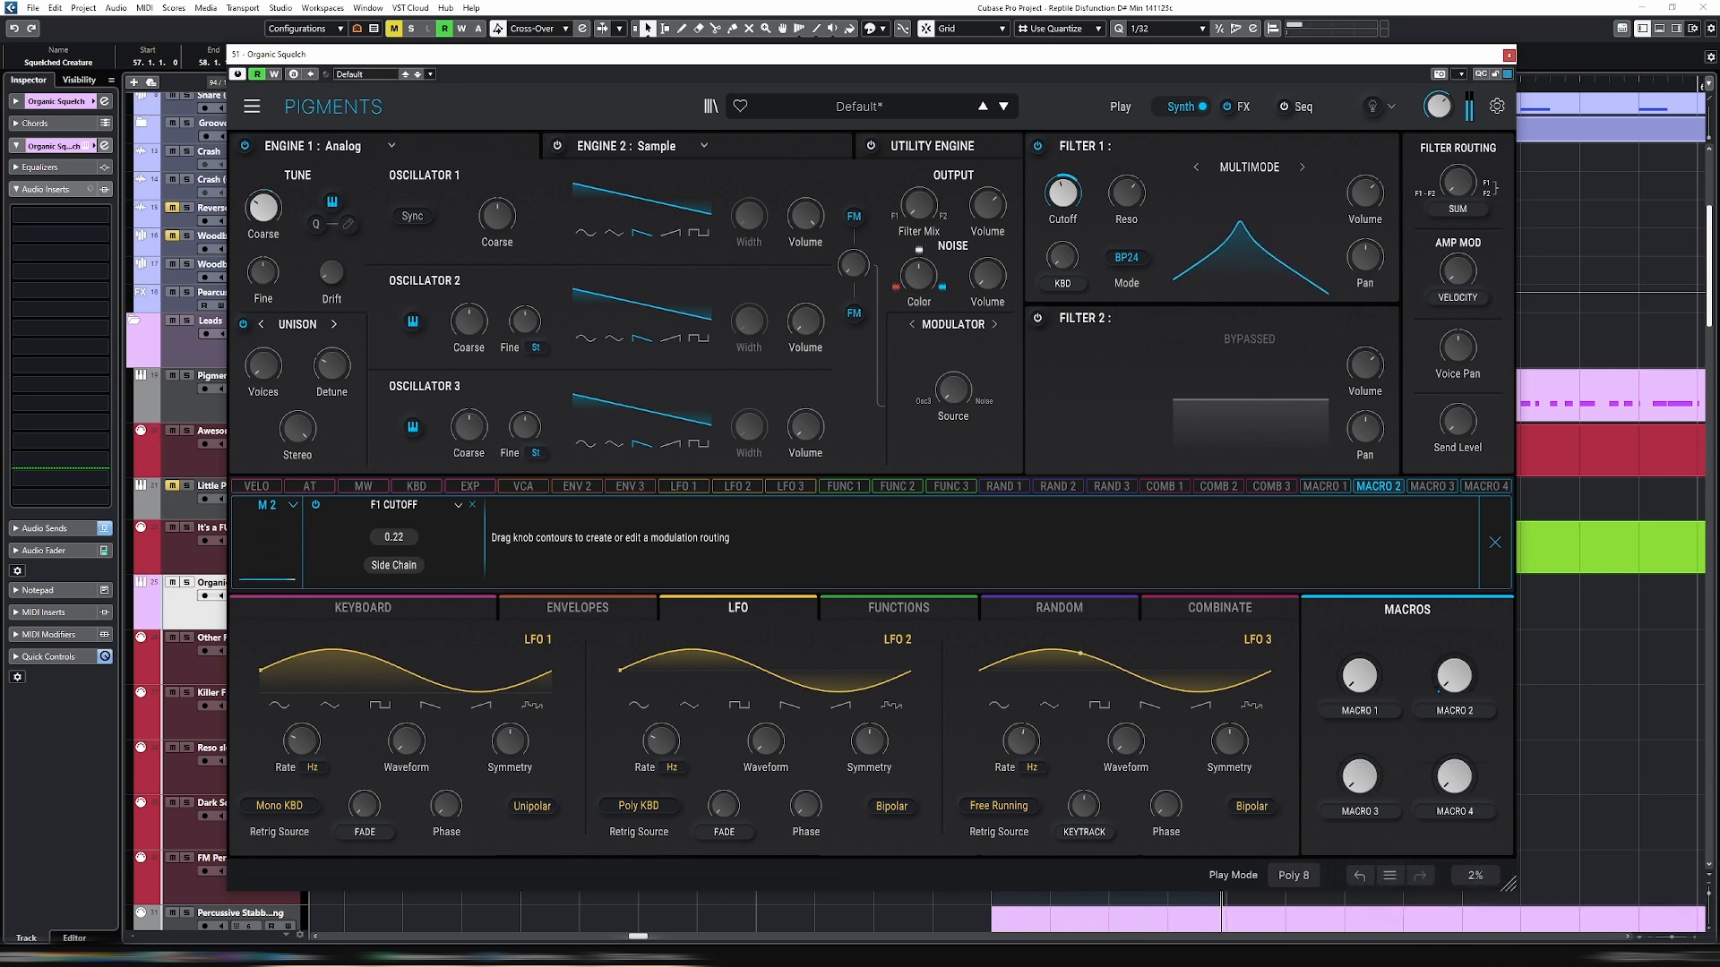
{"action": "left_click_drag", "start_coordinate": [1453, 677], "coordinate": [1454, 598]}
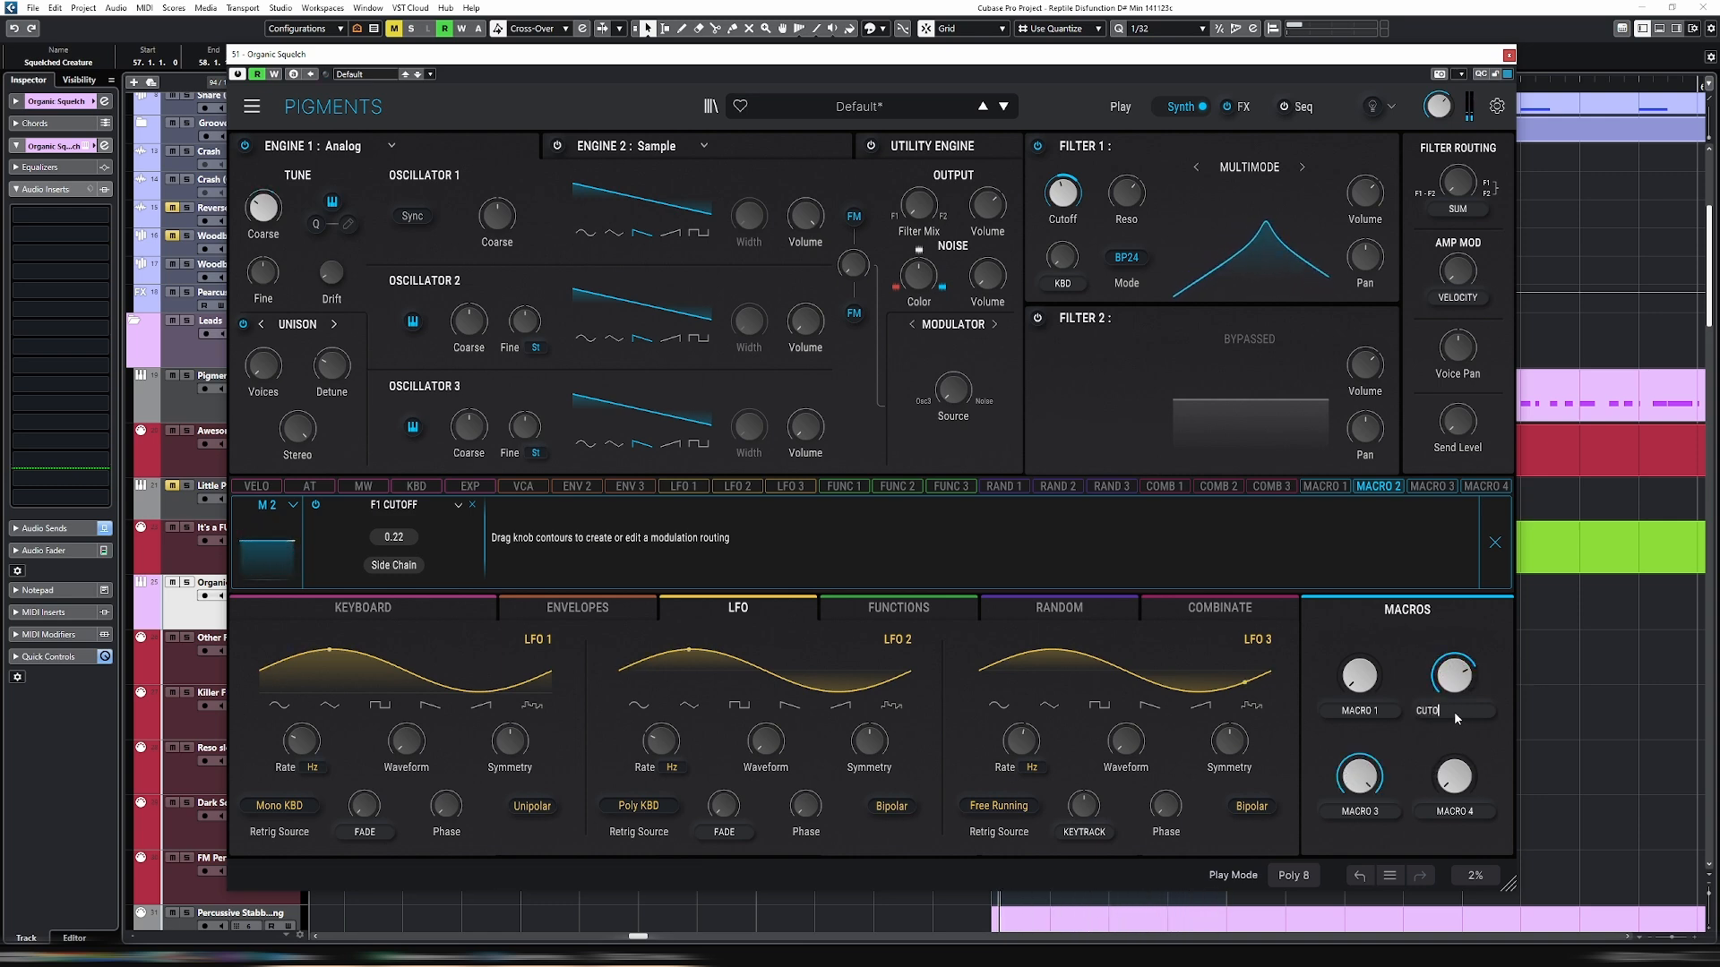
Assign Macro 1 to LFO 1's rate with a modulation amount of 0.19 and rename the macro PITCH RATE.
{"action": "left_click", "coordinate": [1324, 487]}
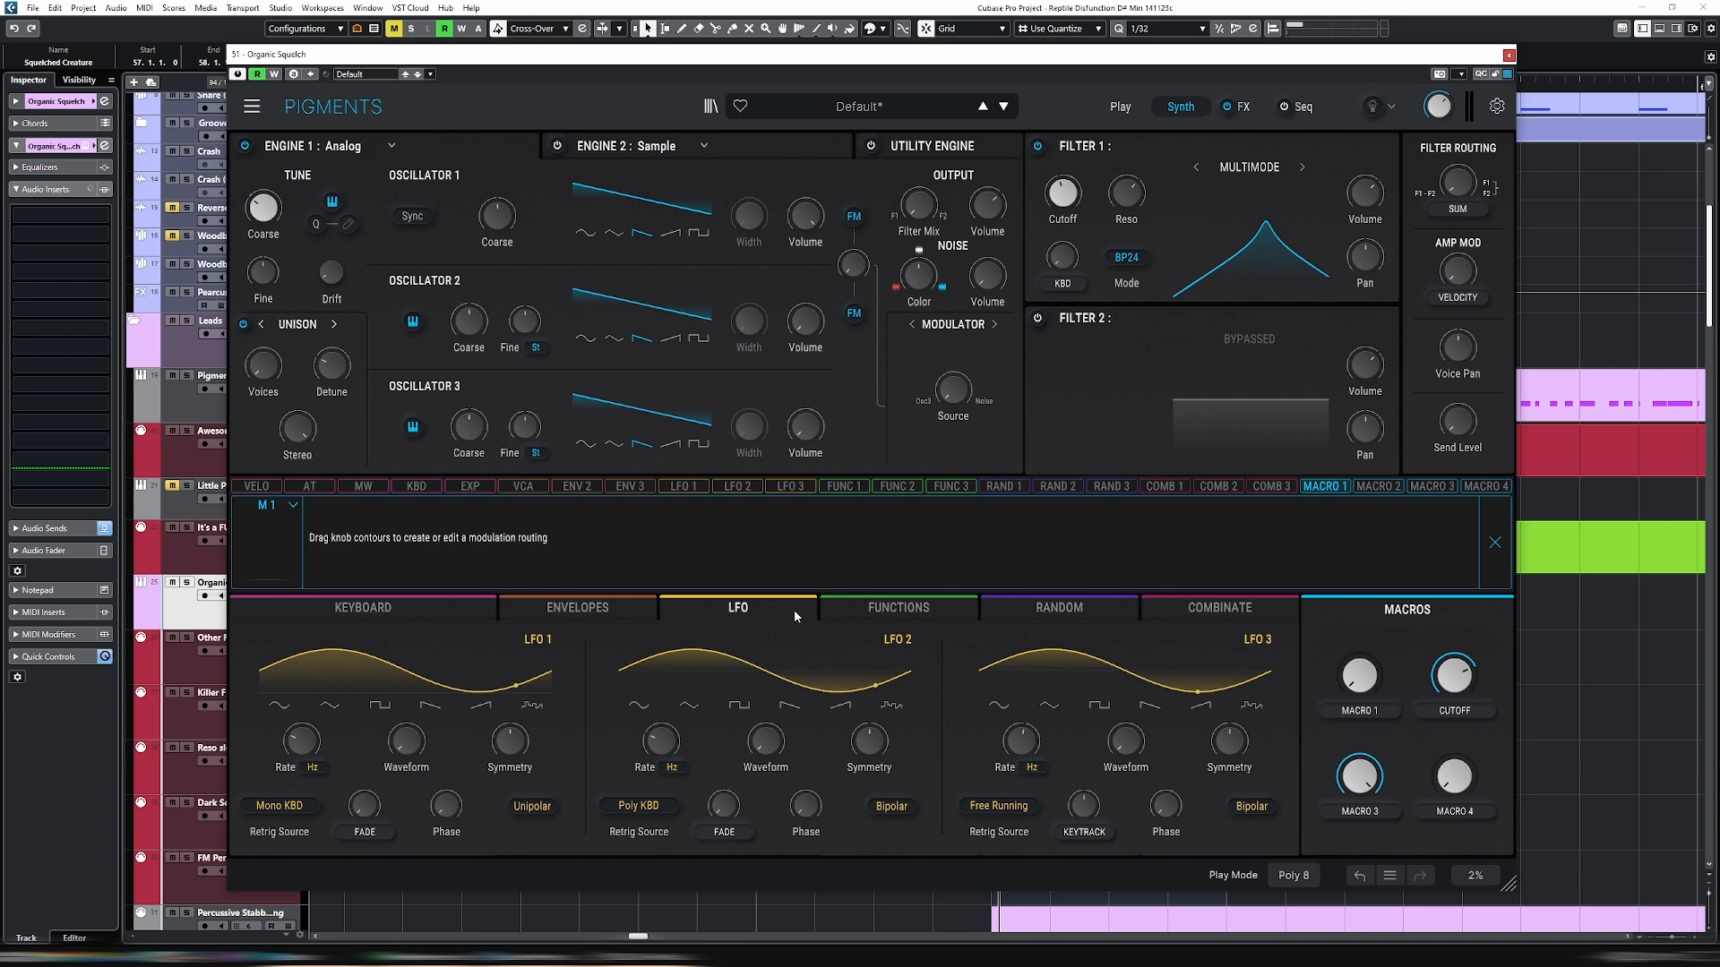
{"action": "left_click_drag", "start_coordinate": [285, 737], "coordinate": [285, 724]}
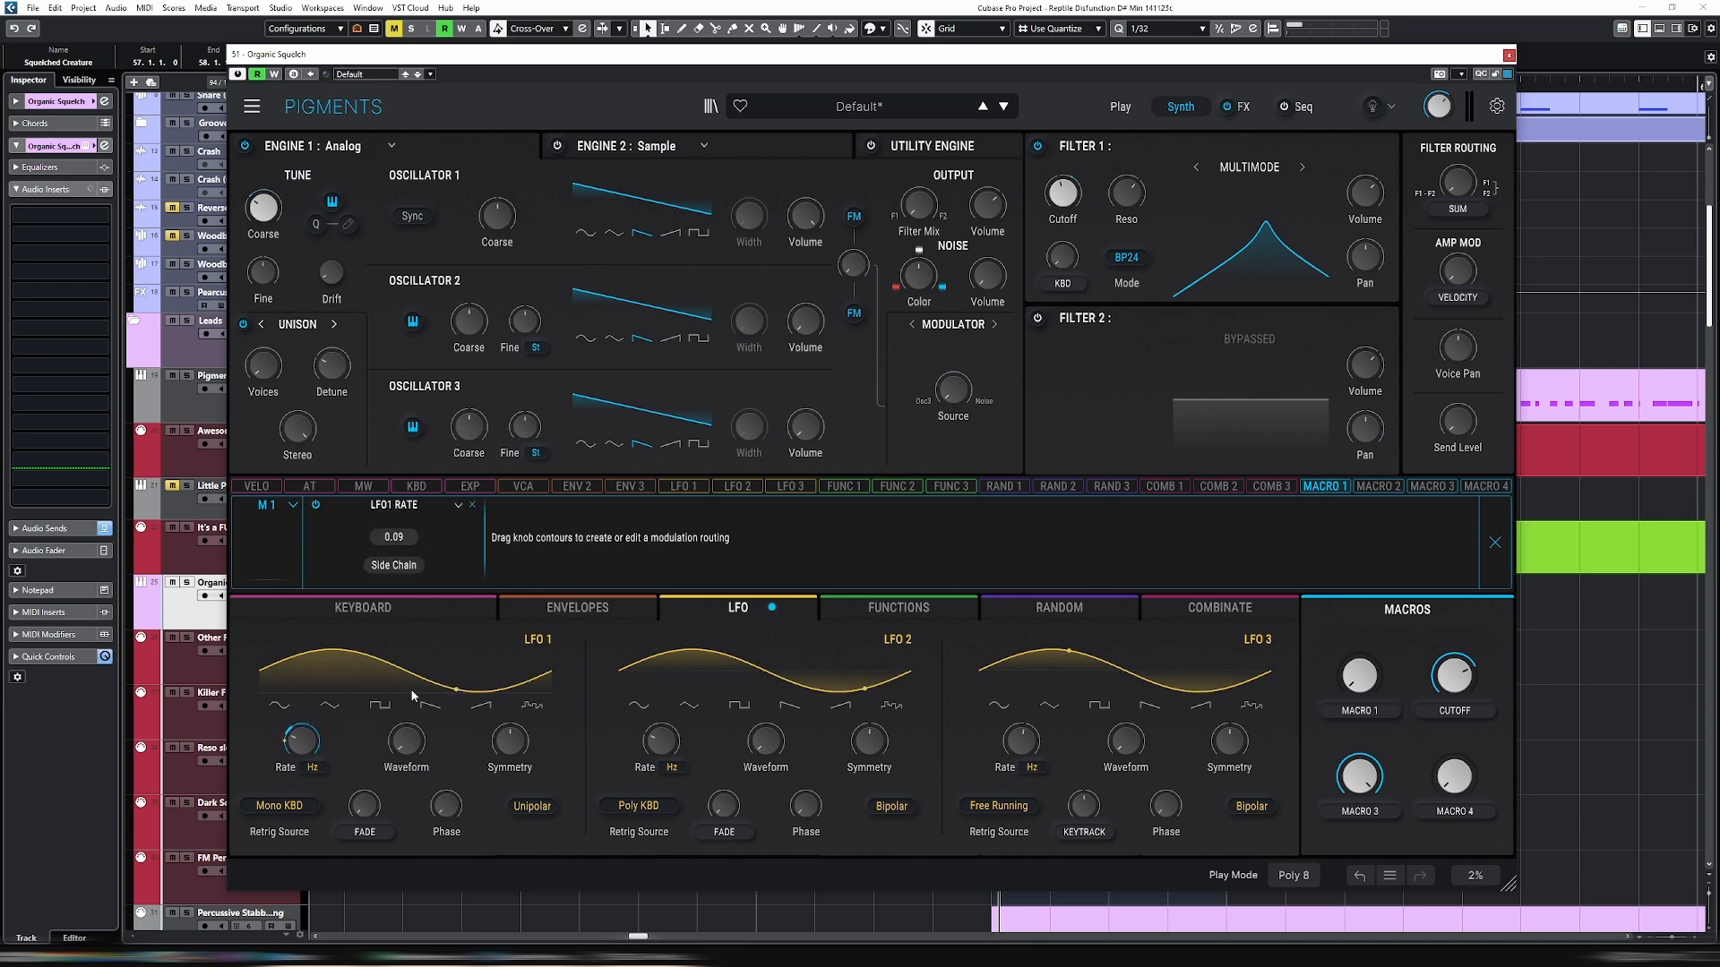
{"action": "mouse_move", "coordinate": [1358, 678]}
{"action": "left_mouse_down"}
{"action": "mouse_move", "coordinate": [1359, 659]}
{"action": "mouse_move", "coordinate": [1359, 685]}
{"action": "mouse_move", "coordinate": [1388, 687]}
{"action": "left_mouse_up"}
{"action": "left_click_drag", "start_coordinate": [1359, 672], "coordinate": [1366, 722]}
{"action": "left_click_drag", "start_coordinate": [1371, 716], "coordinate": [1362, 663]}
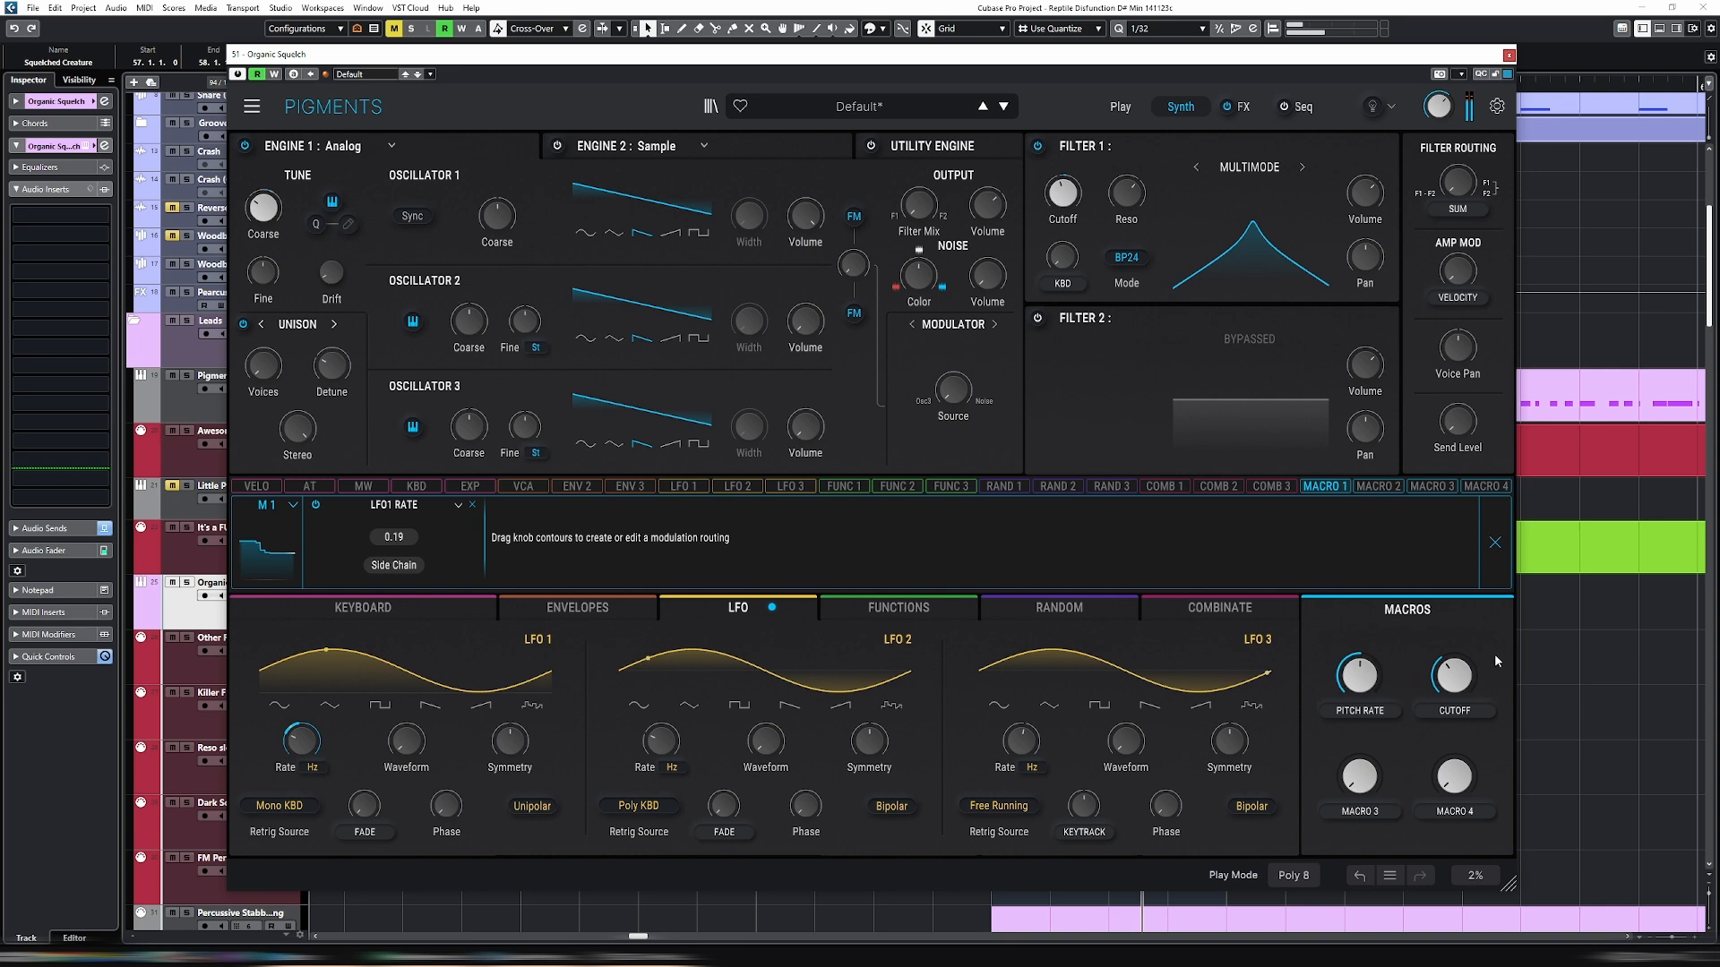
Show a Macro 1 automation lane on the Organic Squelch track in Cubase and draw a two-peak curve in bar 57, ending at 0.186.
{"action": "left_click", "coordinate": [1509, 55]}
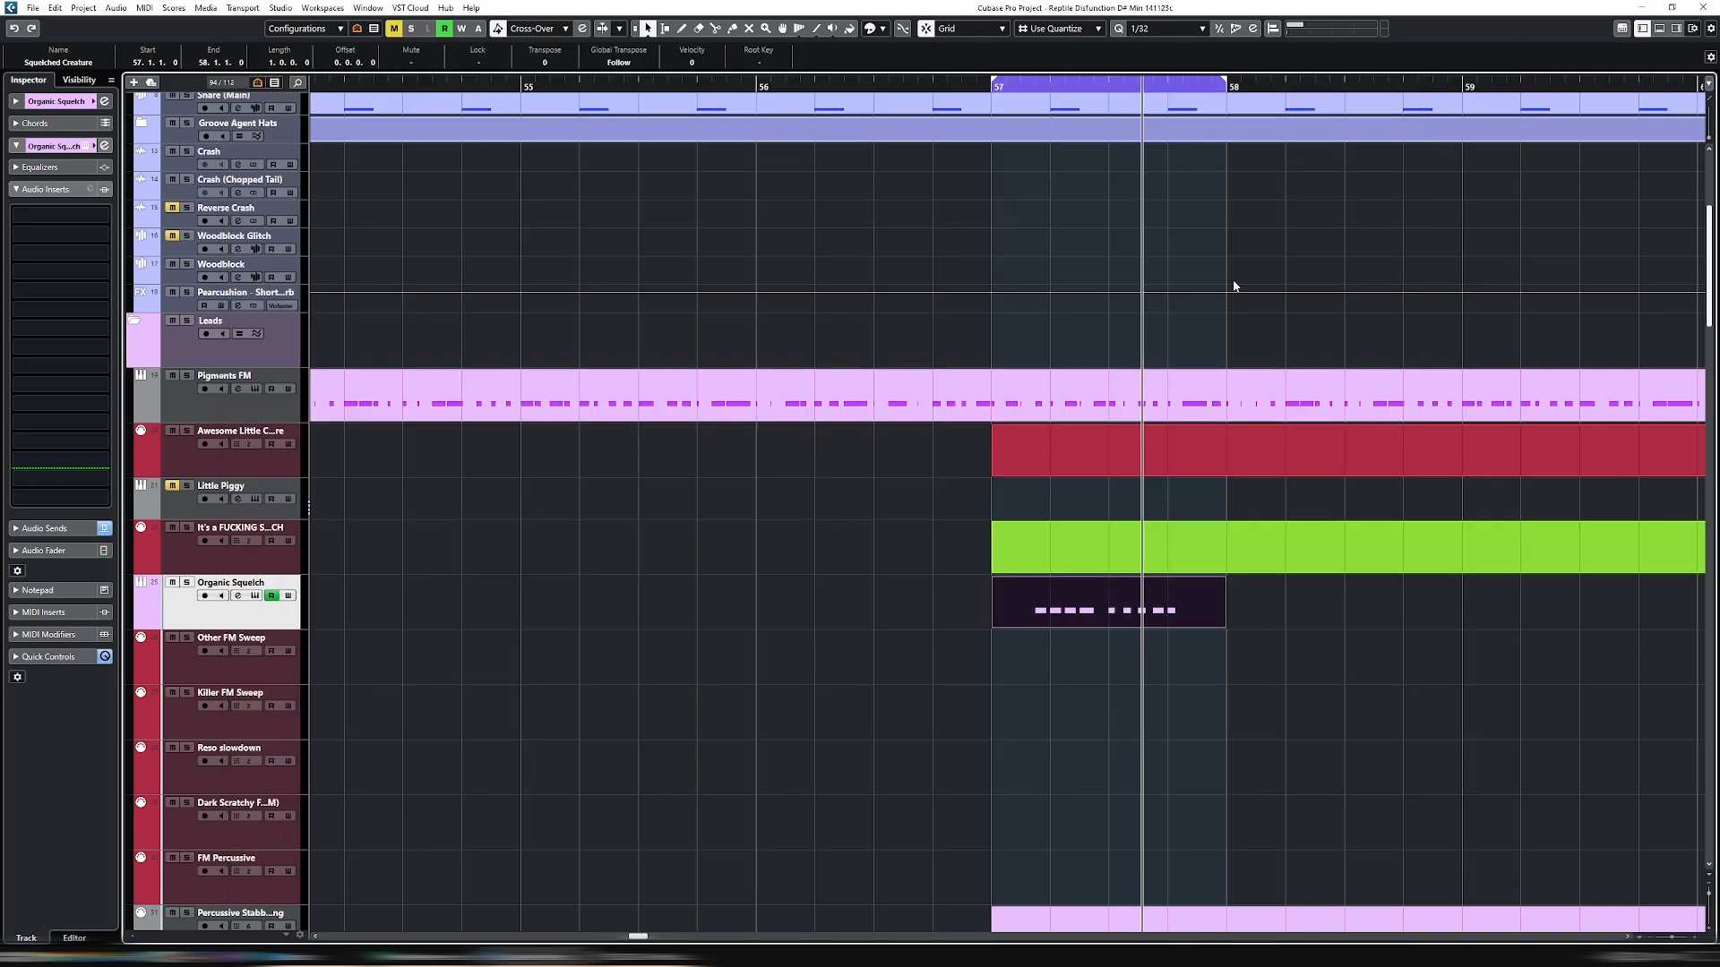
{"action": "left_click", "coordinate": [139, 624]}
{"action": "left_click", "coordinate": [237, 637]}
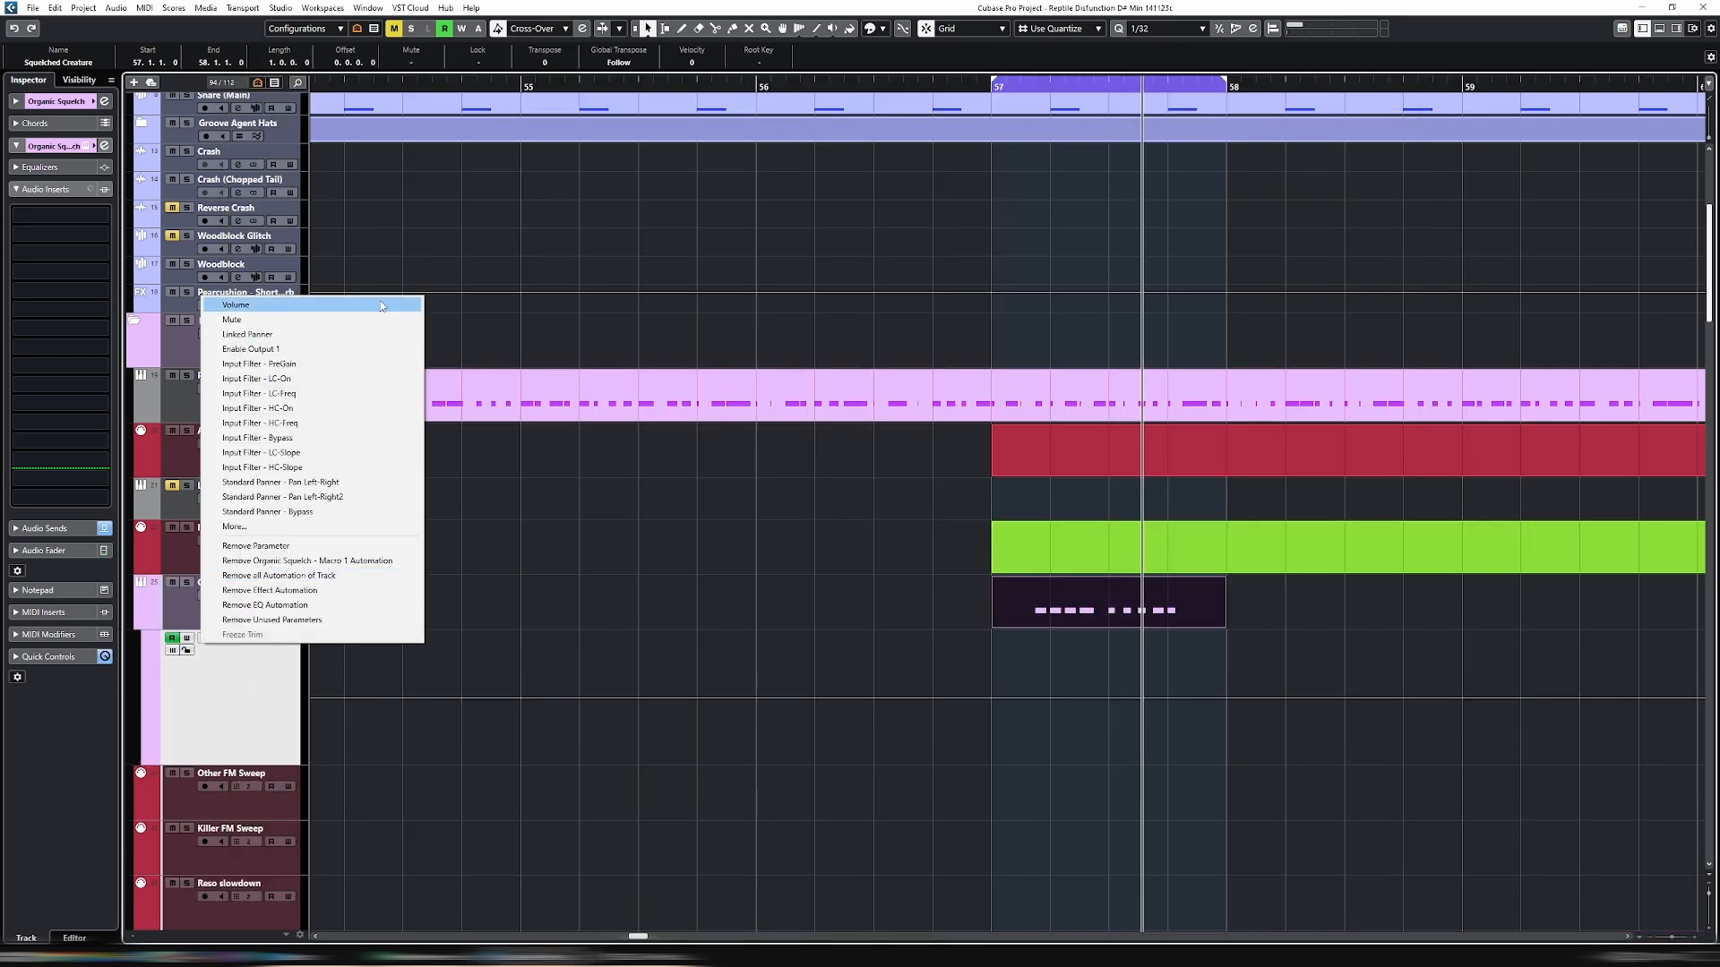
{"action": "left_click", "coordinate": [374, 527]}
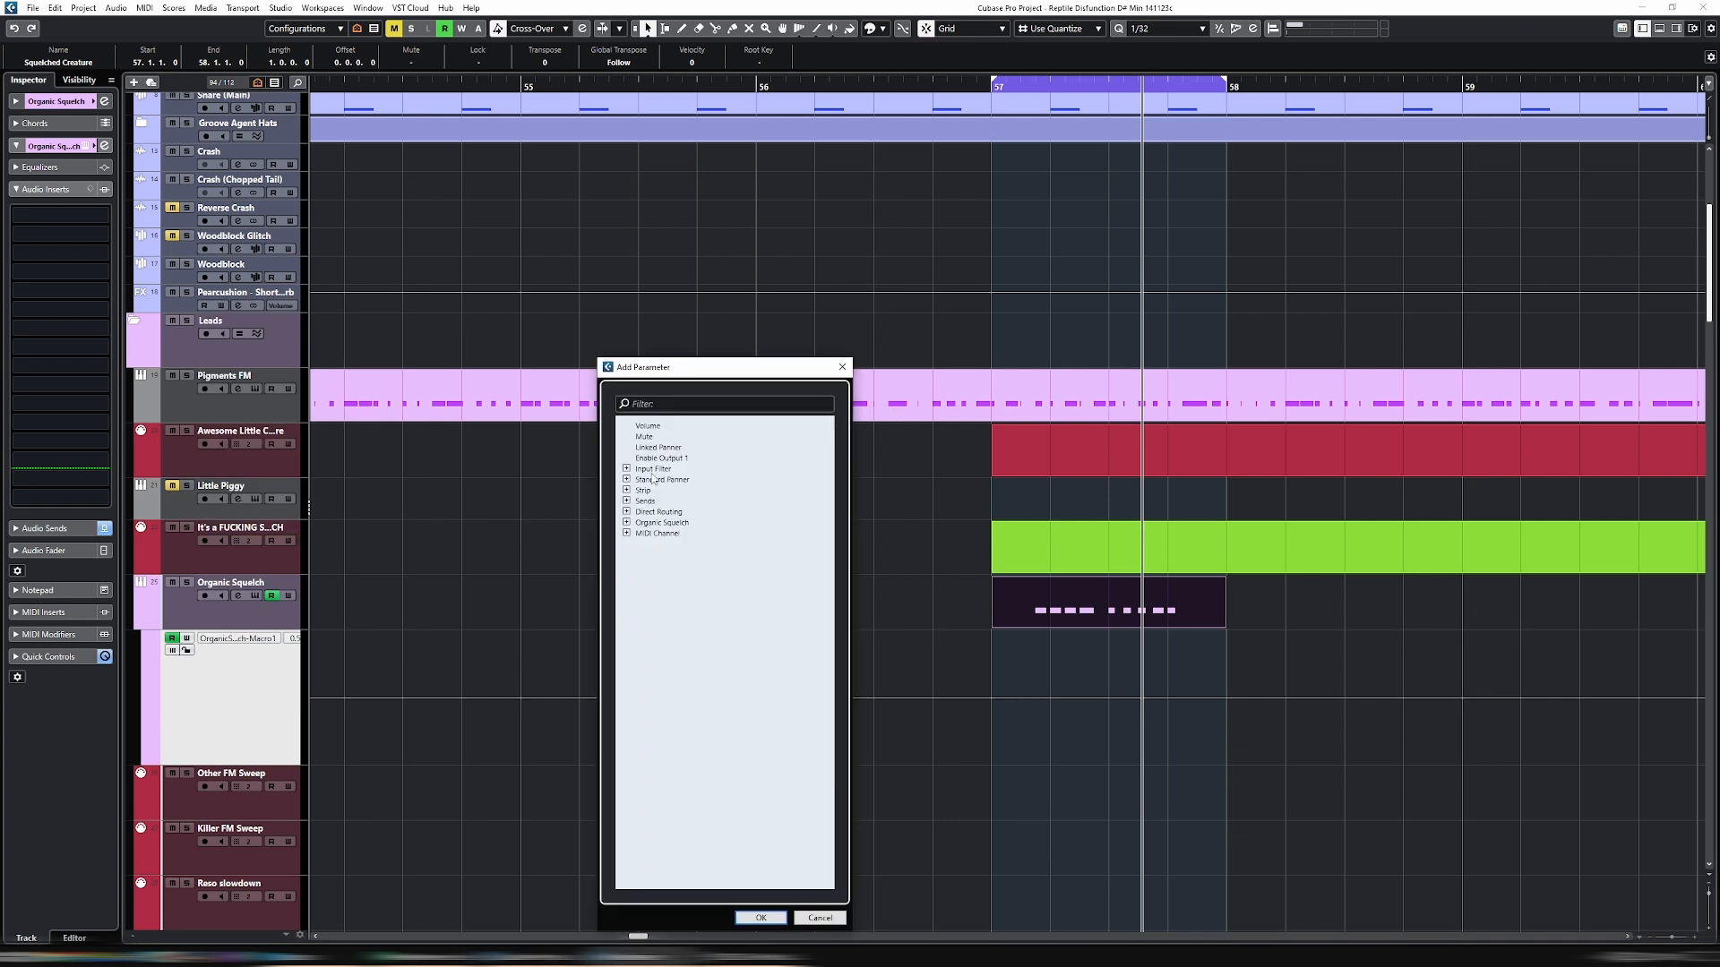
{"action": "left_click", "coordinate": [627, 523]}
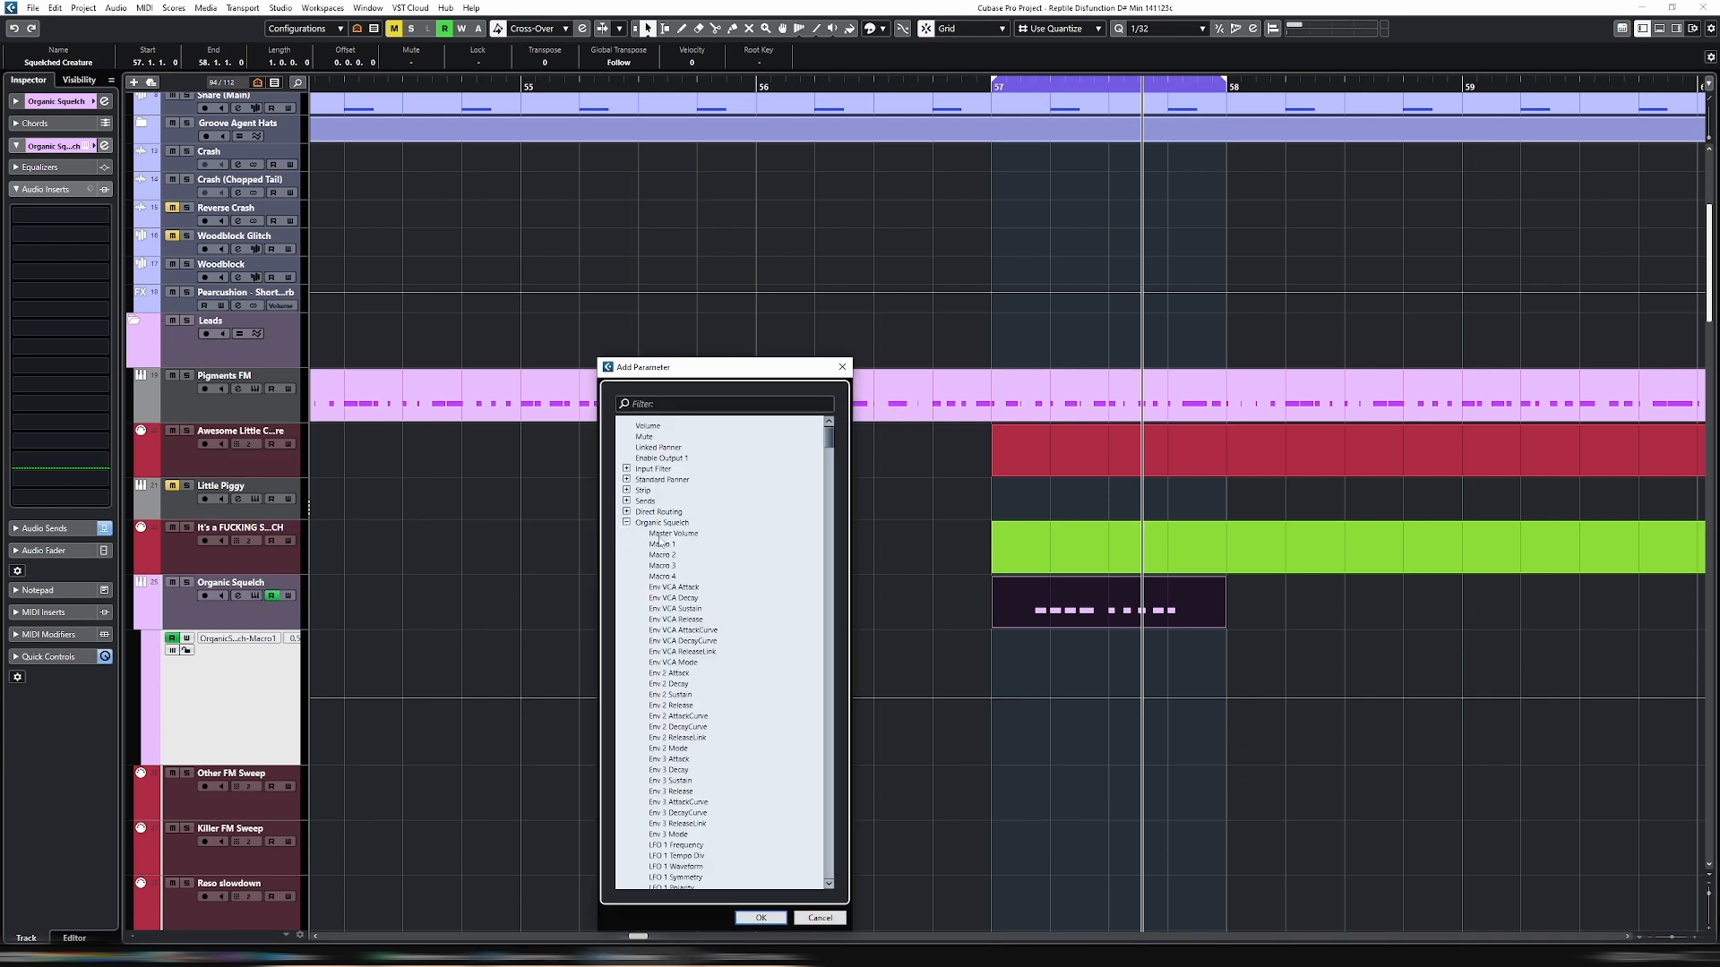
{"action": "left_click", "coordinate": [757, 917]}
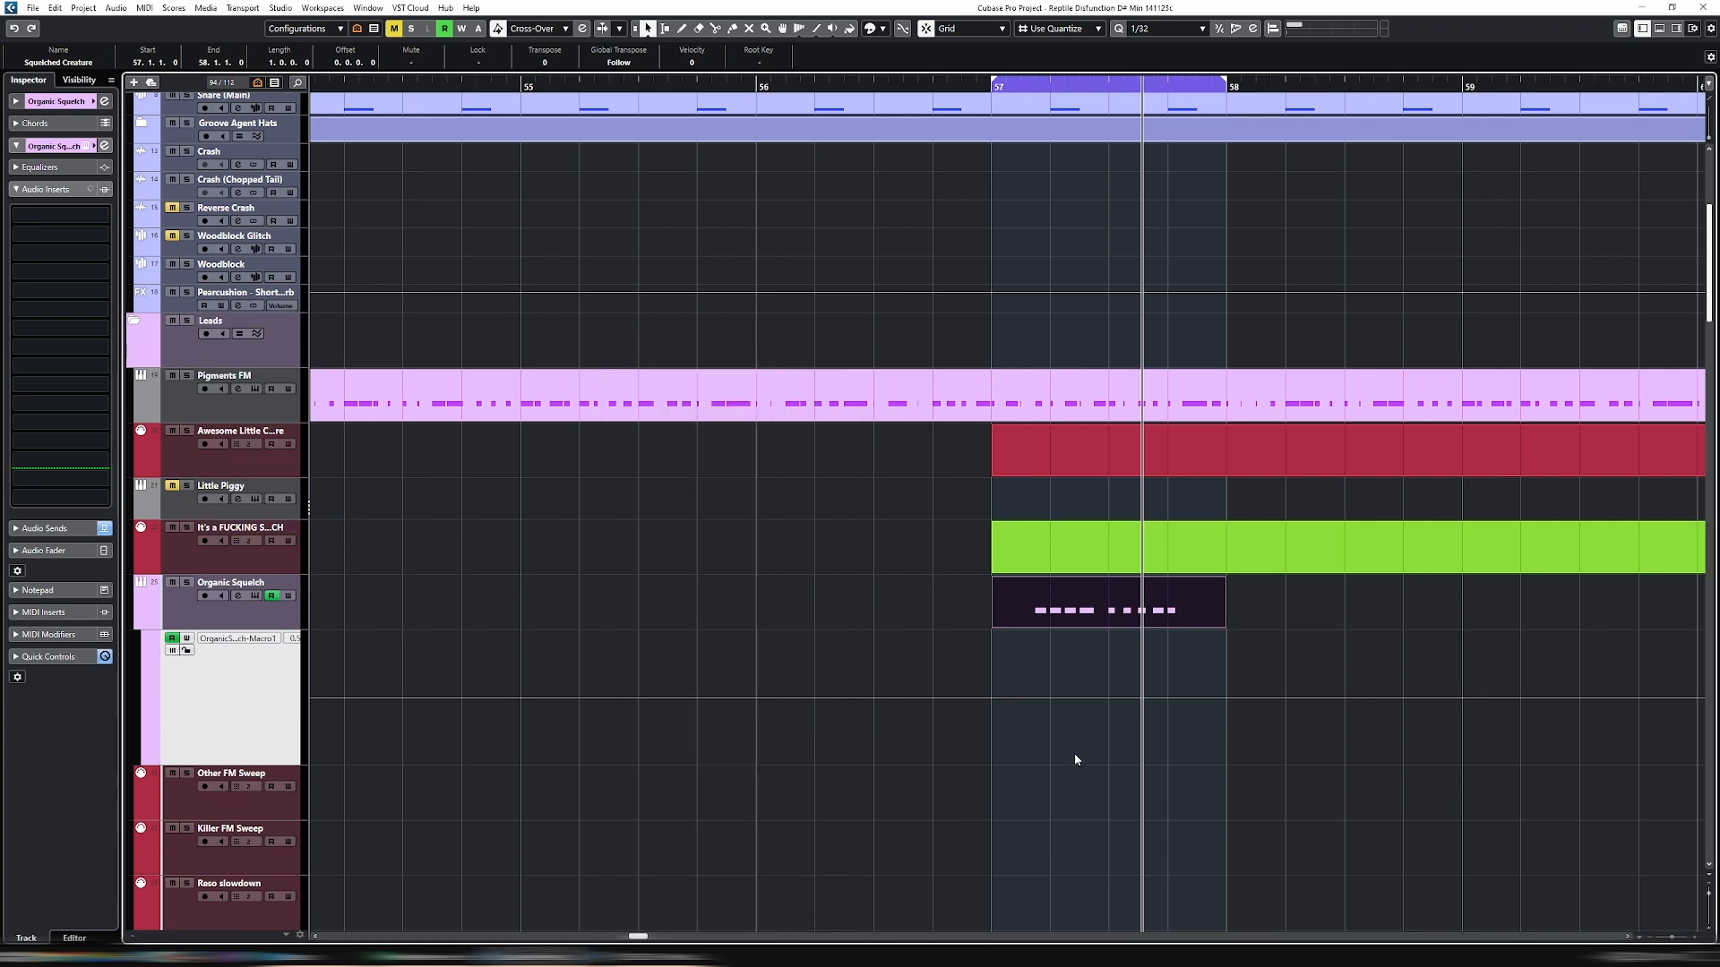
{"action": "mouse_move", "coordinate": [1034, 710]}
{"action": "left_mouse_down"}
{"action": "mouse_move", "coordinate": [1064, 668]}
{"action": "mouse_move", "coordinate": [1134, 726]}
{"action": "mouse_move", "coordinate": [1198, 740]}
{"action": "left_mouse_up"}
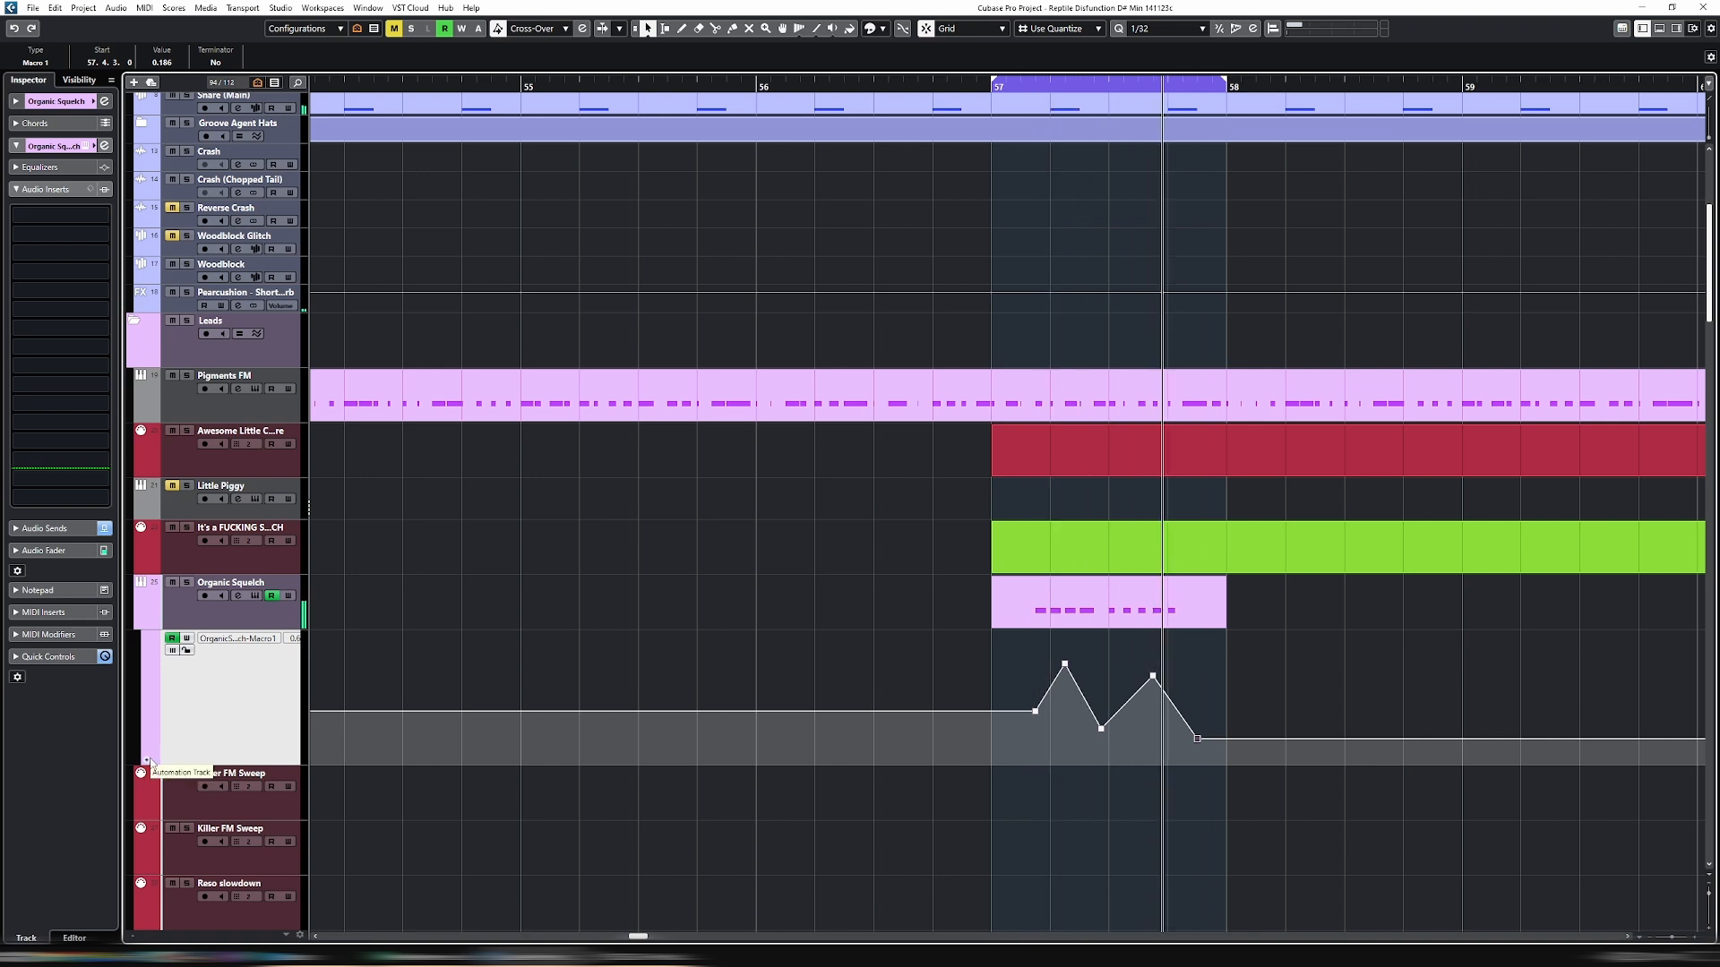
Add a second automation lane to the Organic Squelch track and assign it to Macro 2.
{"action": "left_click", "coordinate": [237, 759]}
{"action": "left_click", "coordinate": [240, 775]}
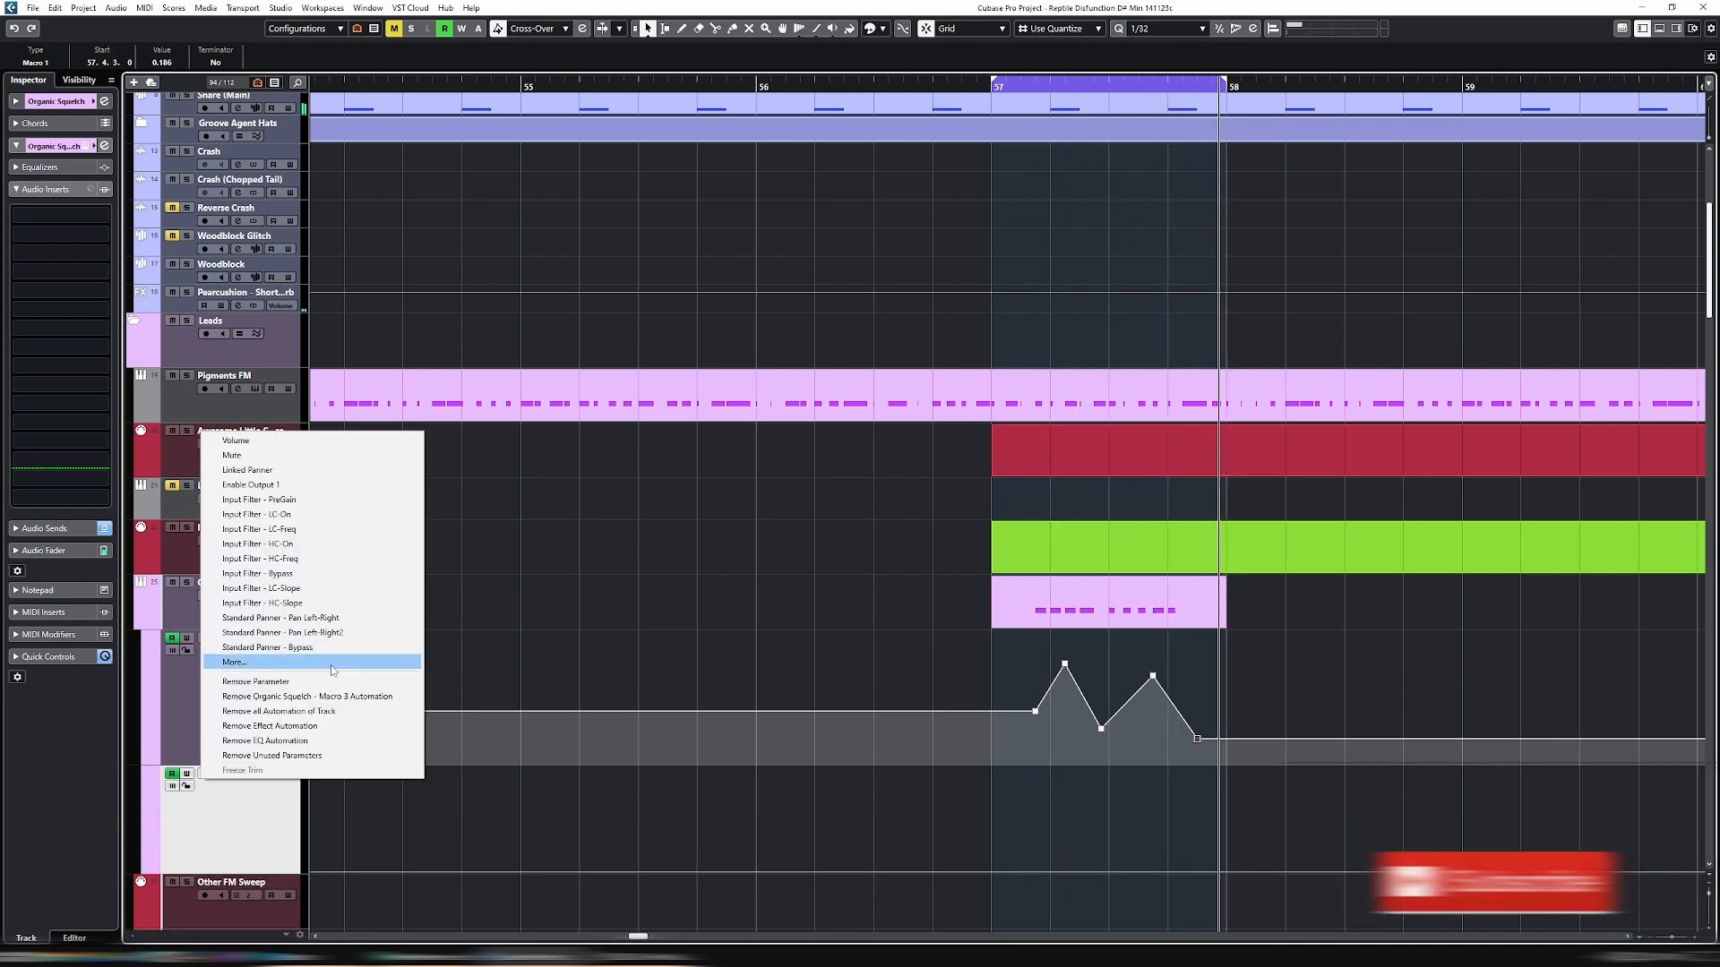
{"action": "left_click", "coordinate": [240, 663]}
{"action": "left_click", "coordinate": [626, 523]}
{"action": "left_click", "coordinate": [662, 555]}
{"action": "left_click", "coordinate": [767, 917]}
Draw a rising and dipping Macro 2 automation curve in bar 57, starting at 0.338 and ending at 0.617.
{"action": "left_click_drag", "start_coordinate": [1069, 833], "coordinate": [1035, 861]}
{"action": "left_click_drag", "start_coordinate": [1155, 797], "coordinate": [1196, 809]}
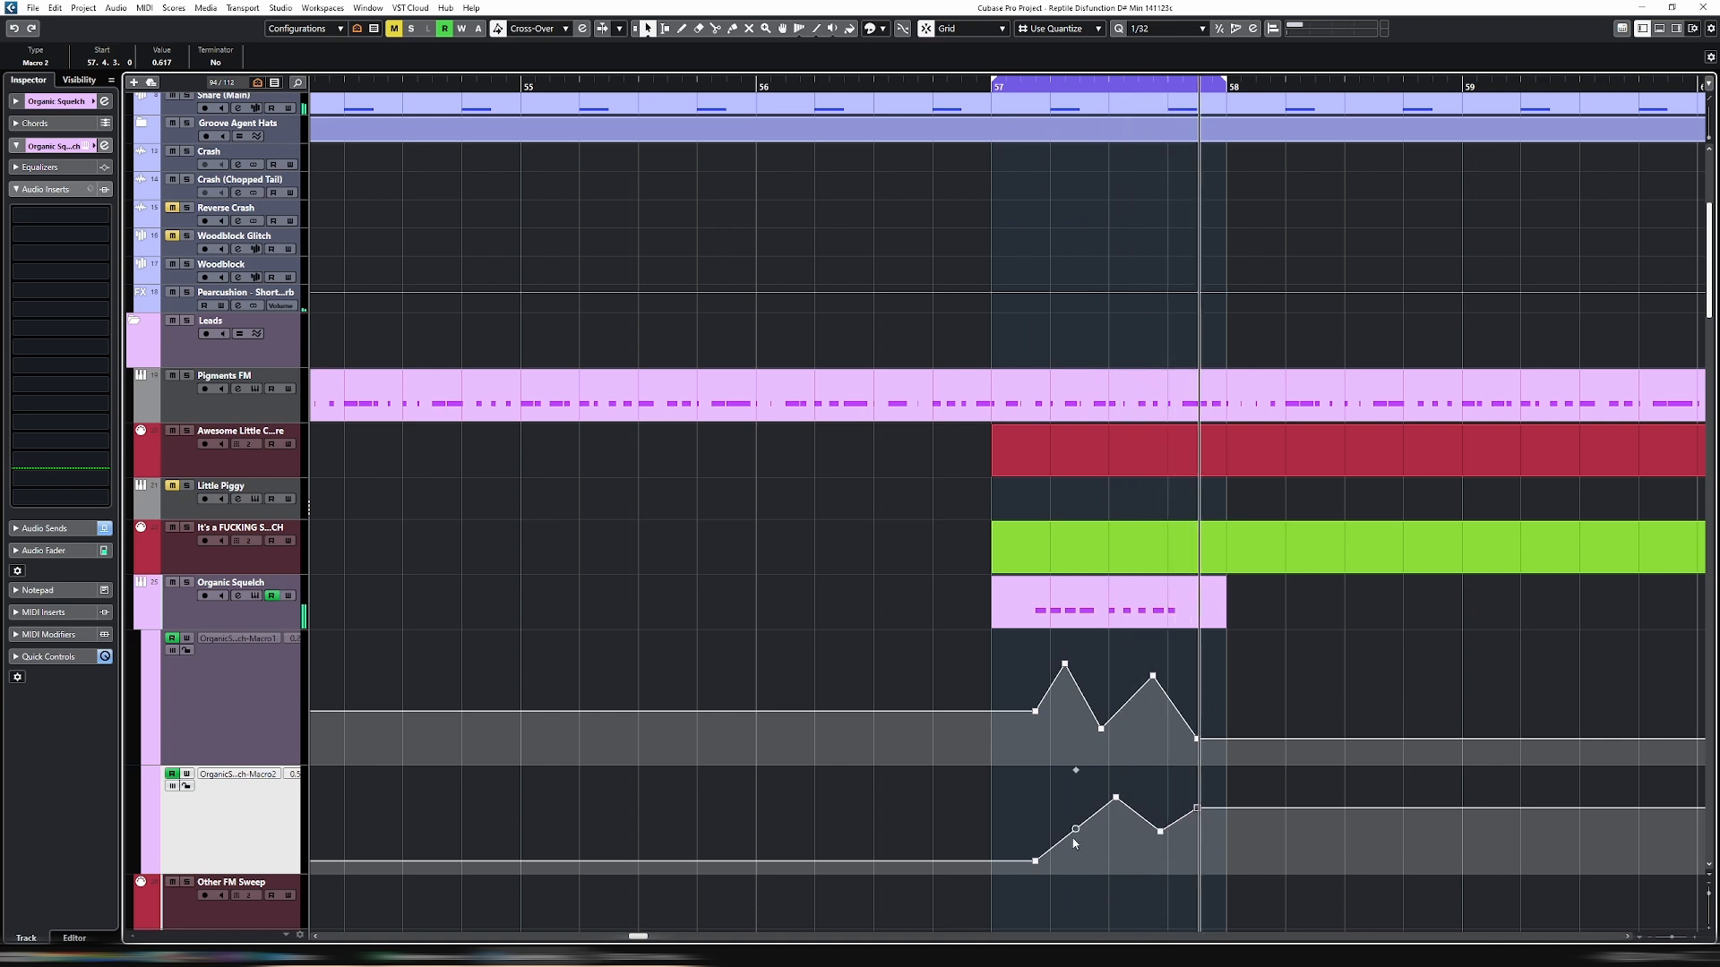
{"action": "left_click_drag", "start_coordinate": [1035, 861], "coordinate": [1034, 835]}
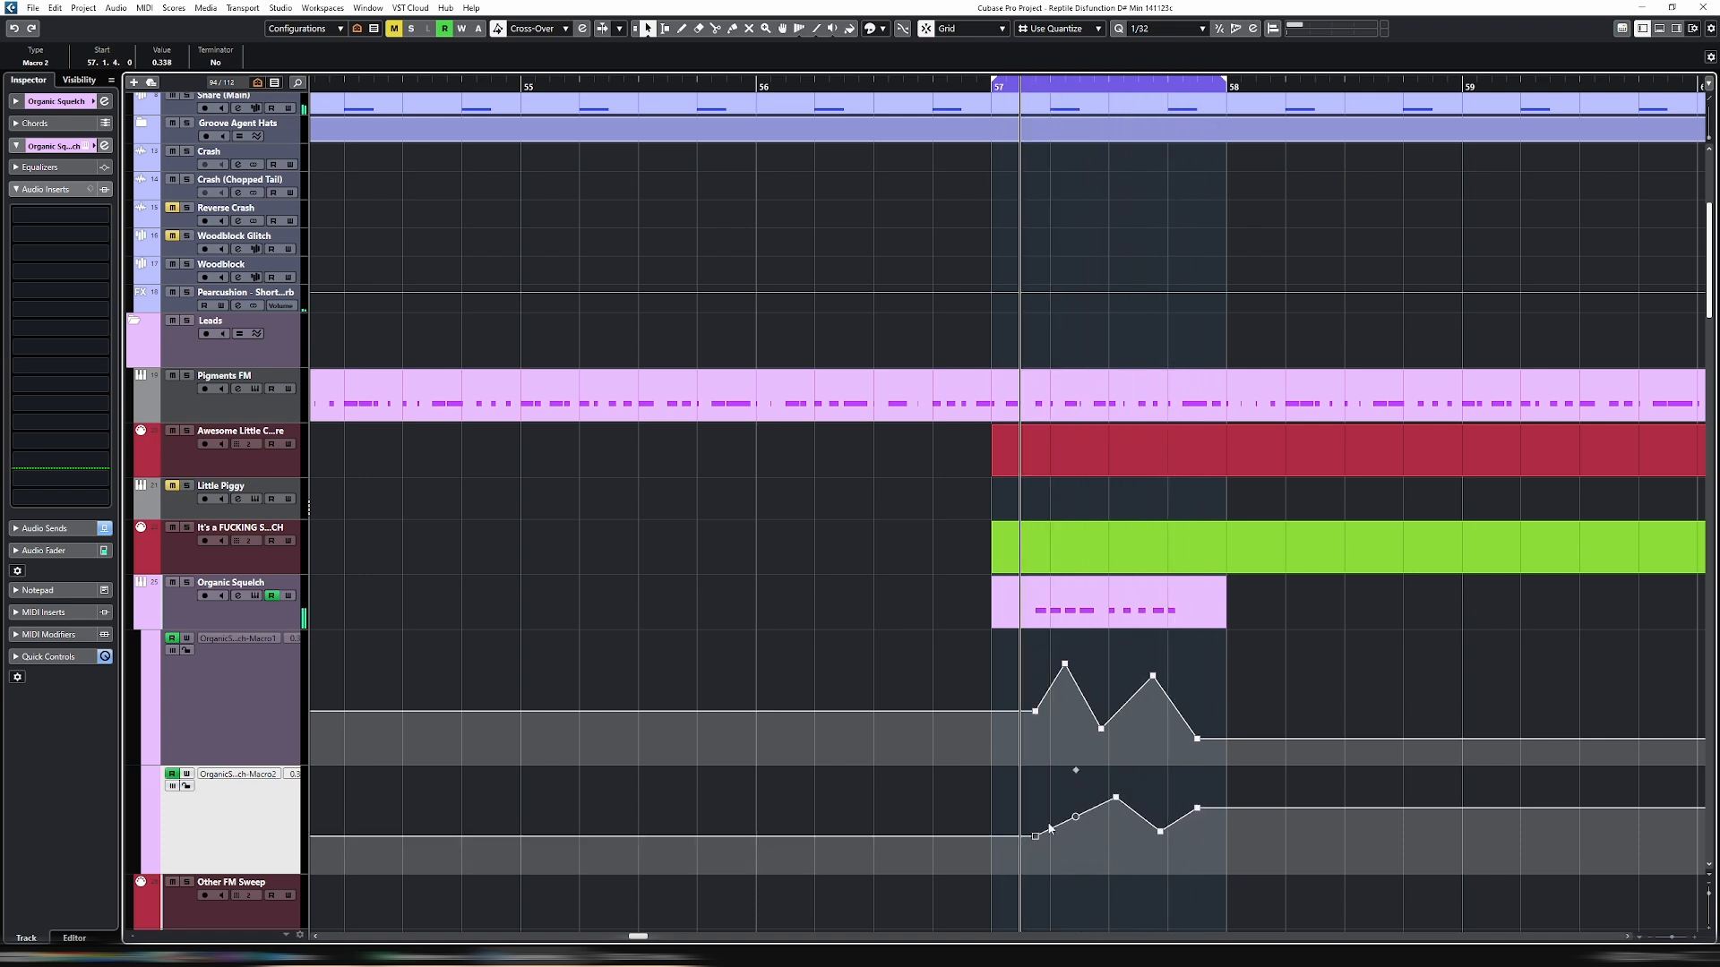
{"action": "left_click", "coordinate": [354, 552]}
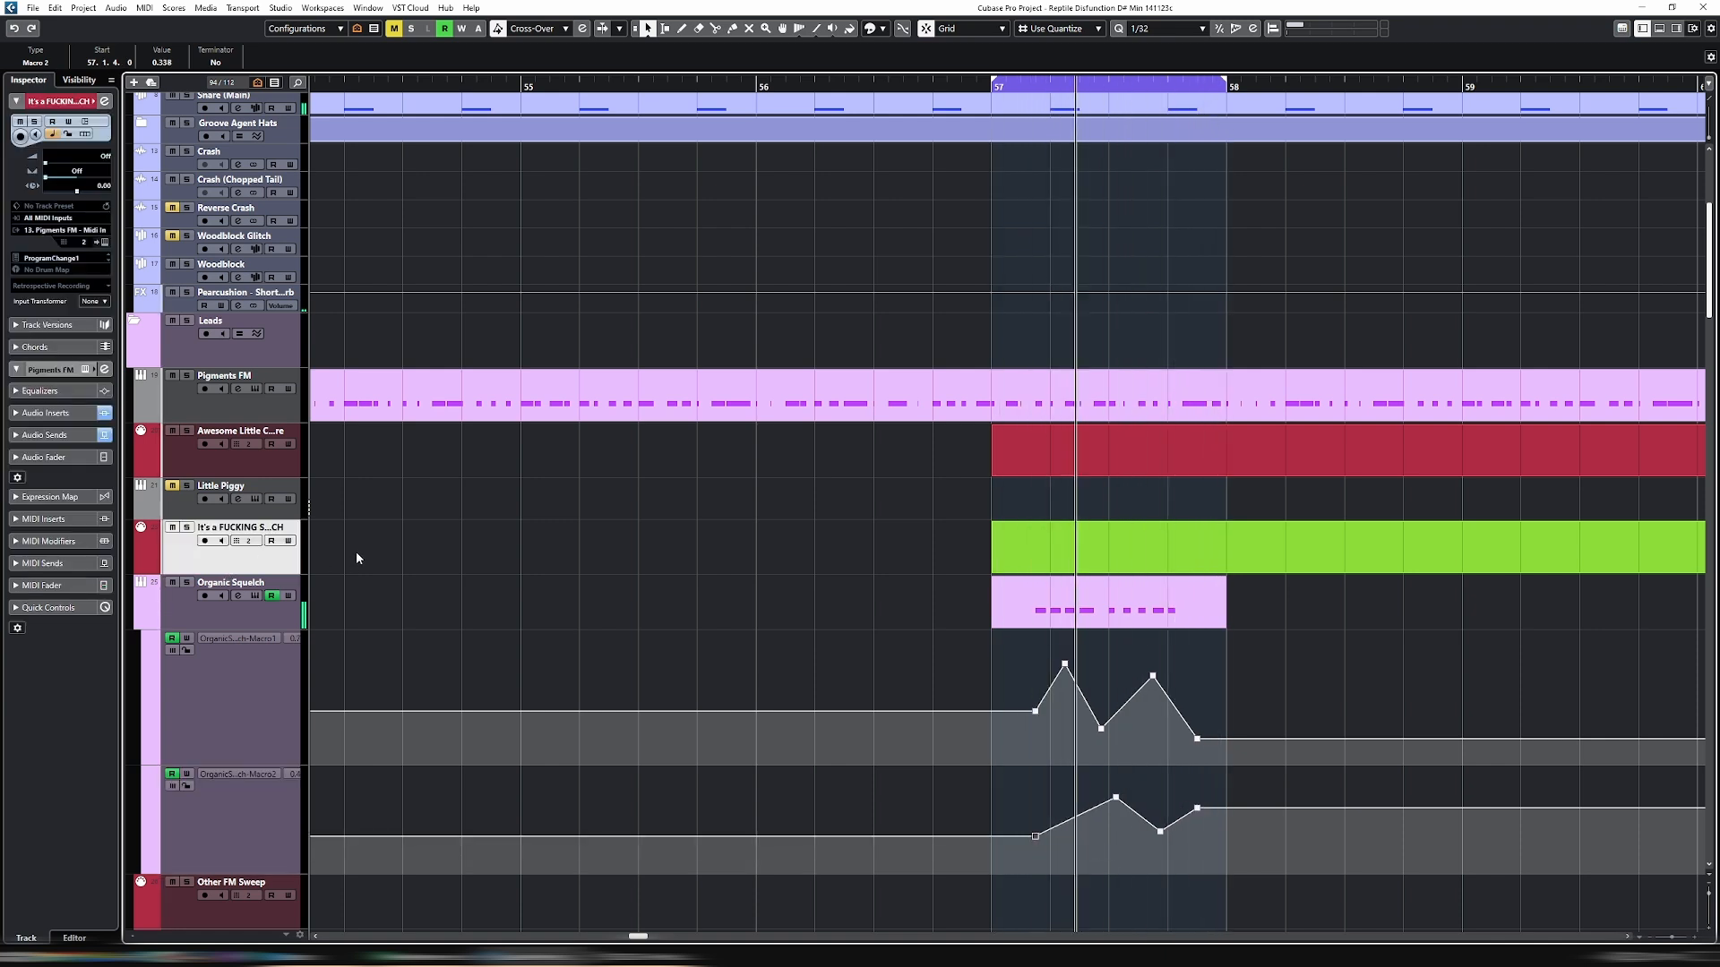
Reopen Pigments from the Organic Squelch track and set Filter 1's cutoff to 461 Hz.
{"action": "left_click", "coordinate": [237, 596]}
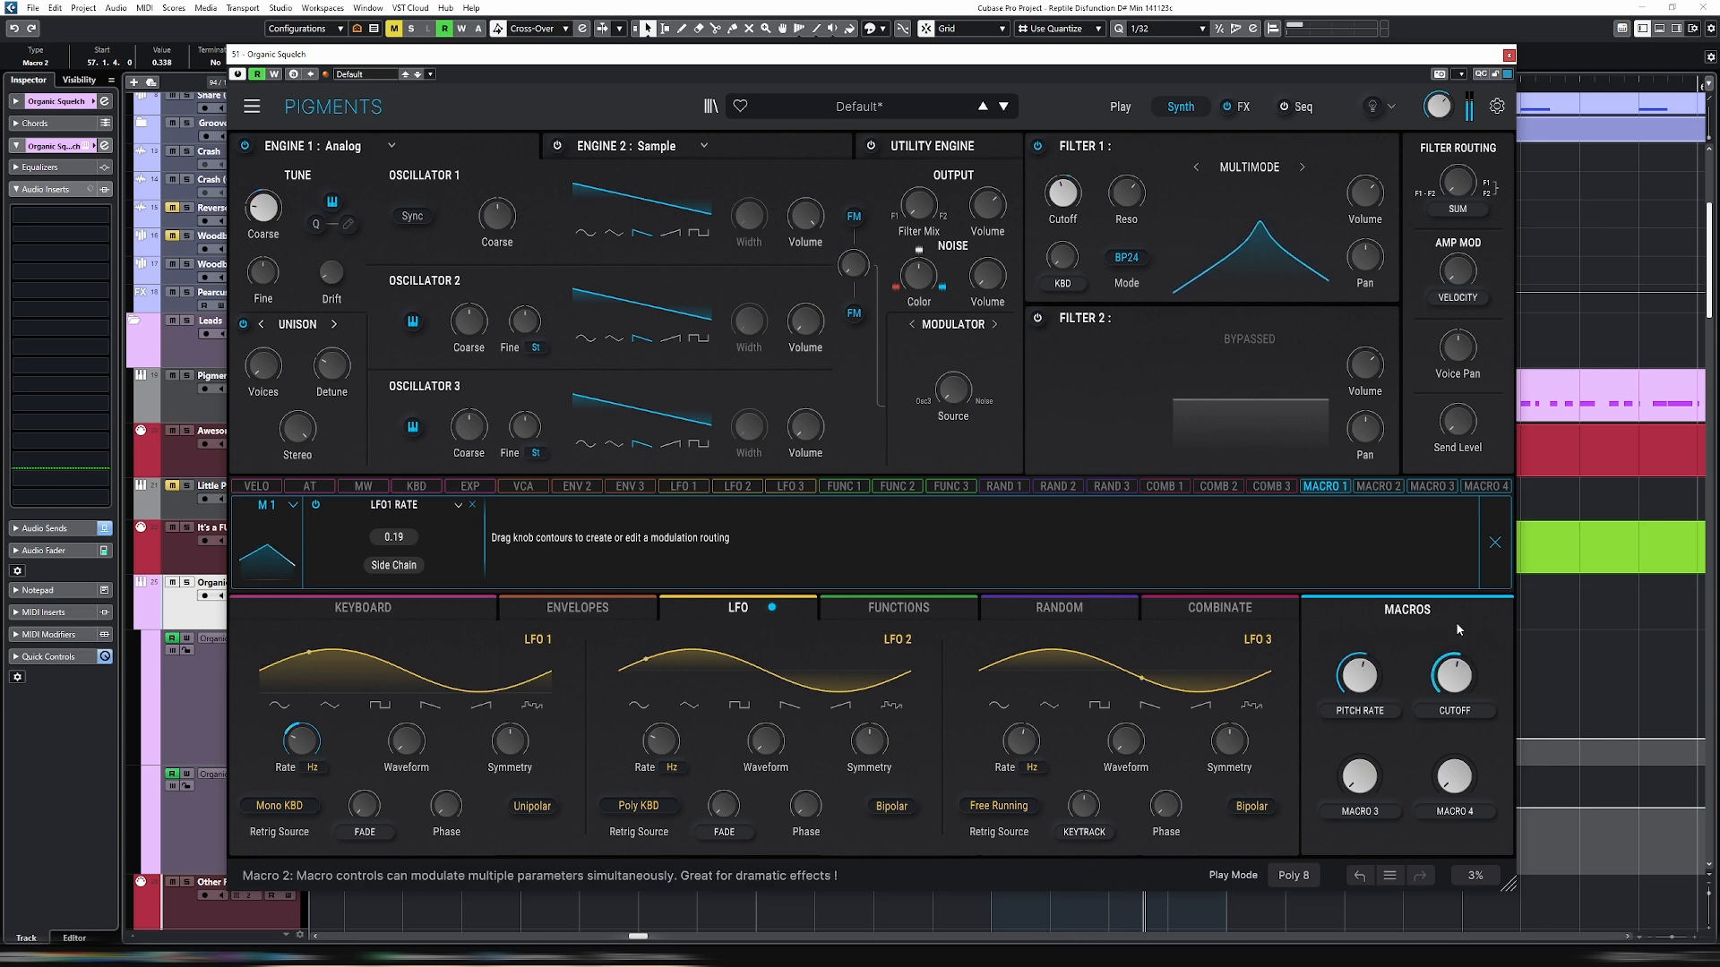
{"action": "mouse_move", "coordinate": [1055, 190]}
{"action": "left_mouse_down"}
{"action": "mouse_move", "coordinate": [1056, 150]}
{"action": "mouse_move", "coordinate": [1056, 205]}
{"action": "mouse_move", "coordinate": [1055, 187]}
{"action": "left_mouse_up"}
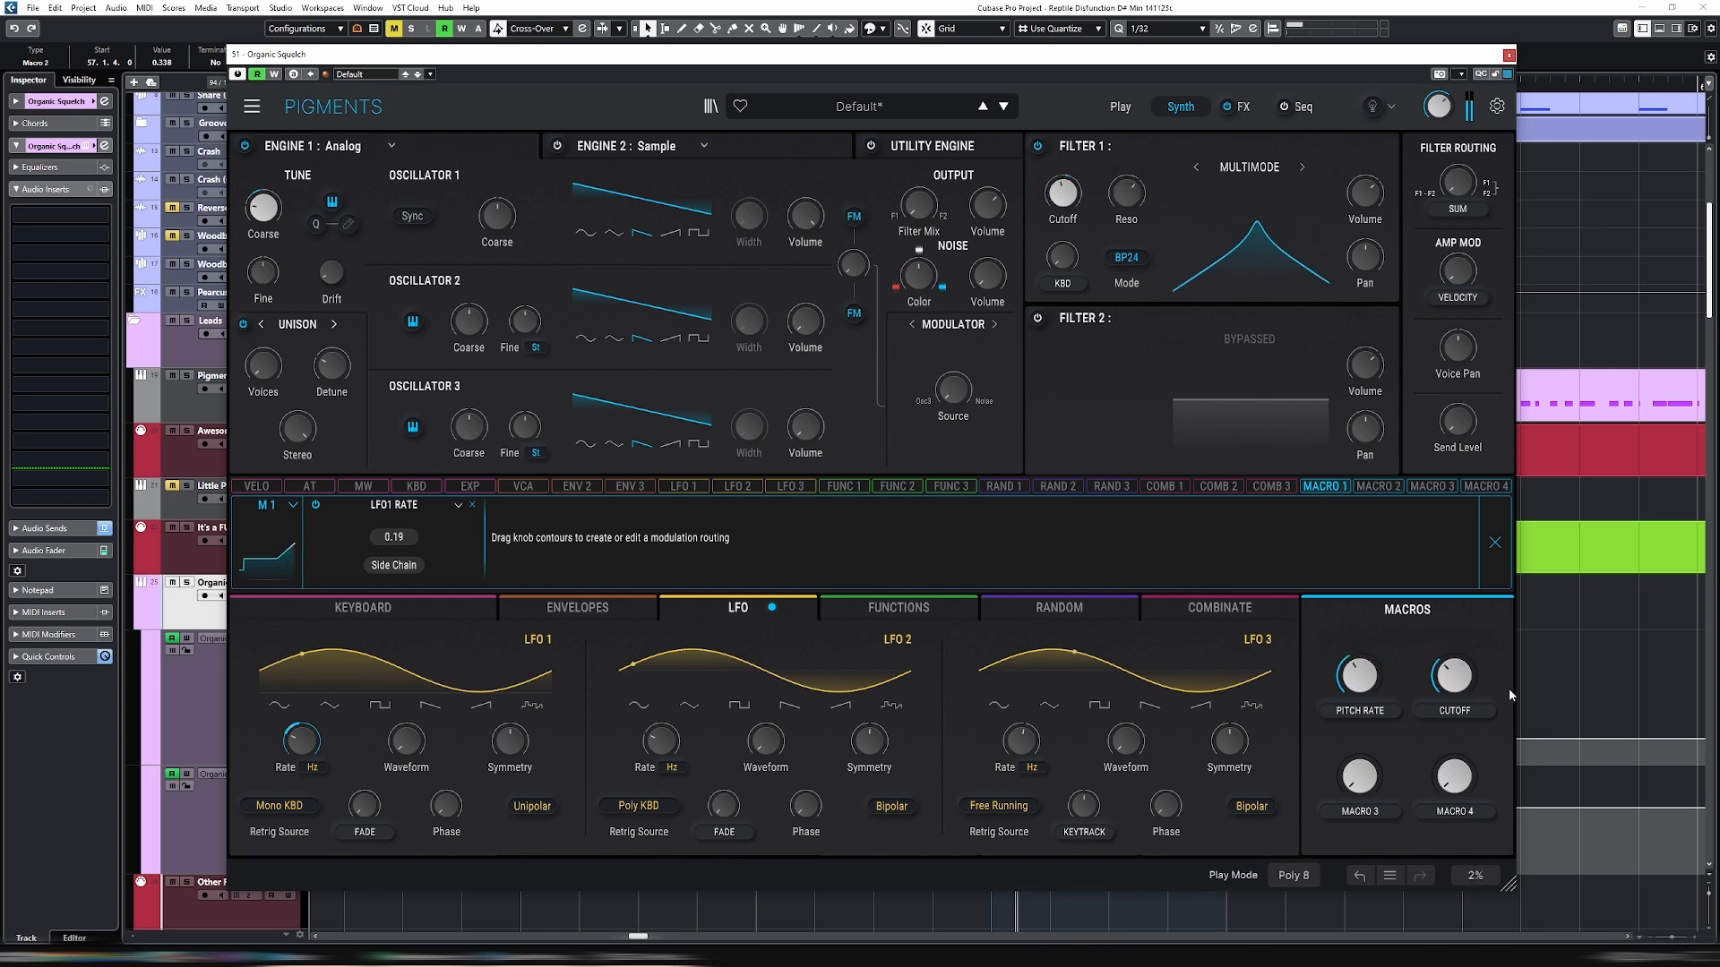
{"action": "mouse_move", "coordinate": [1066, 205]}
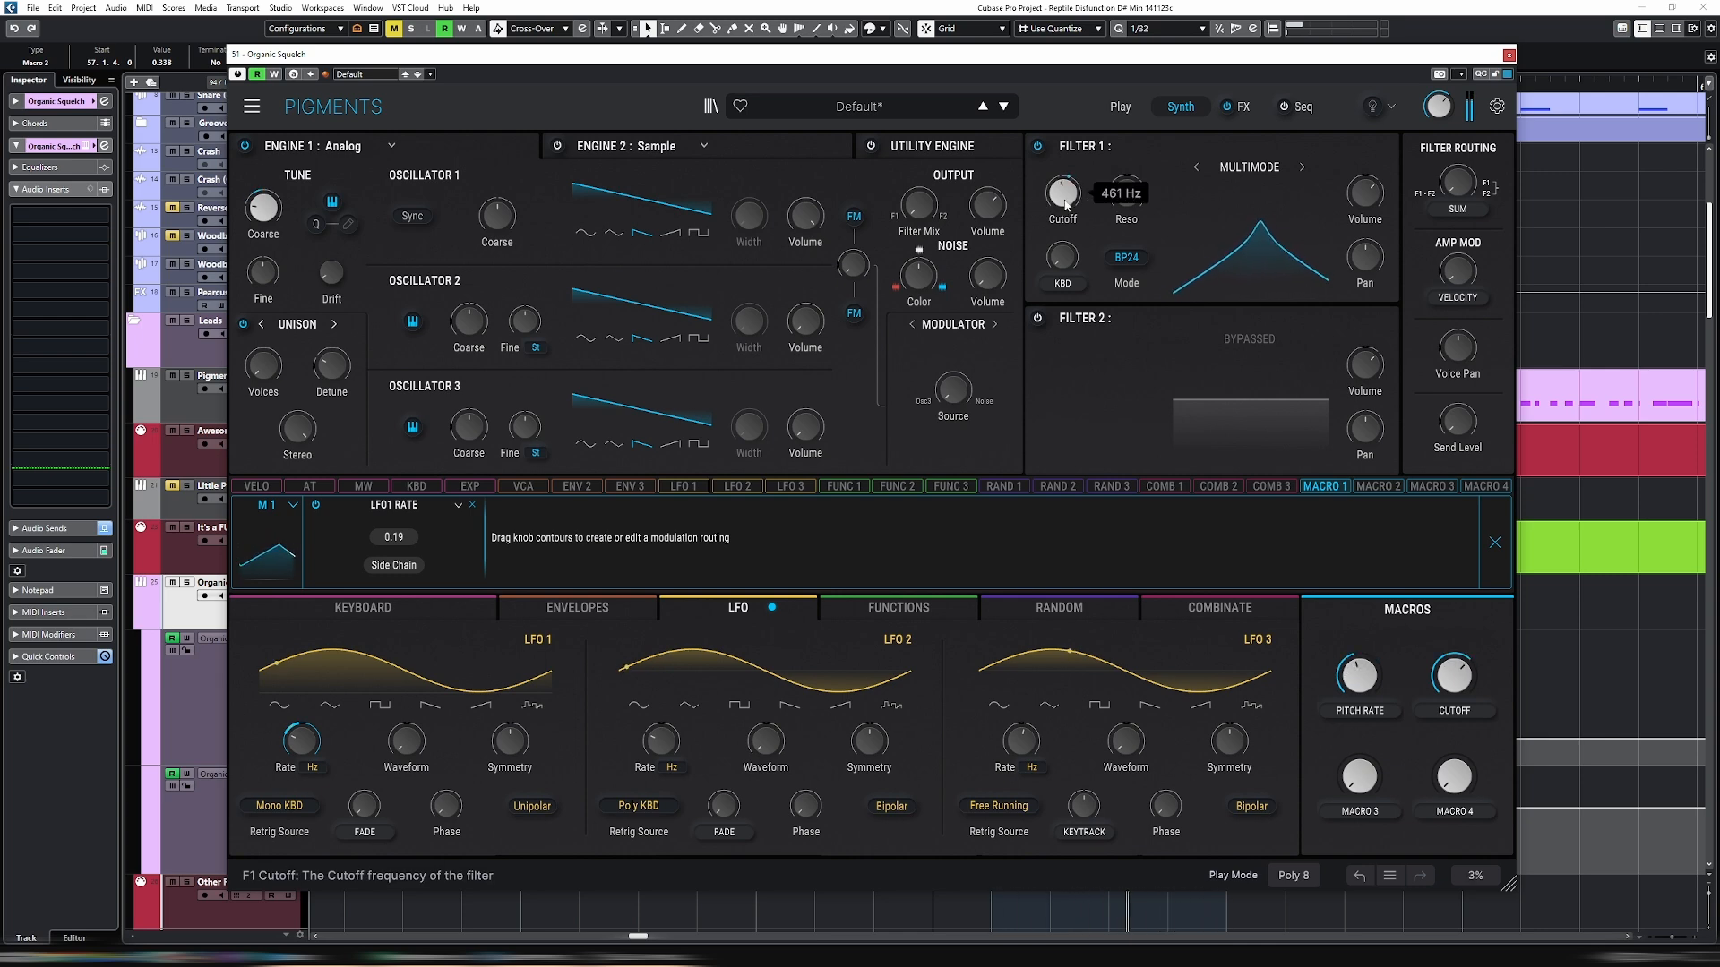
{"action": "left_click", "coordinate": [714, 191]}
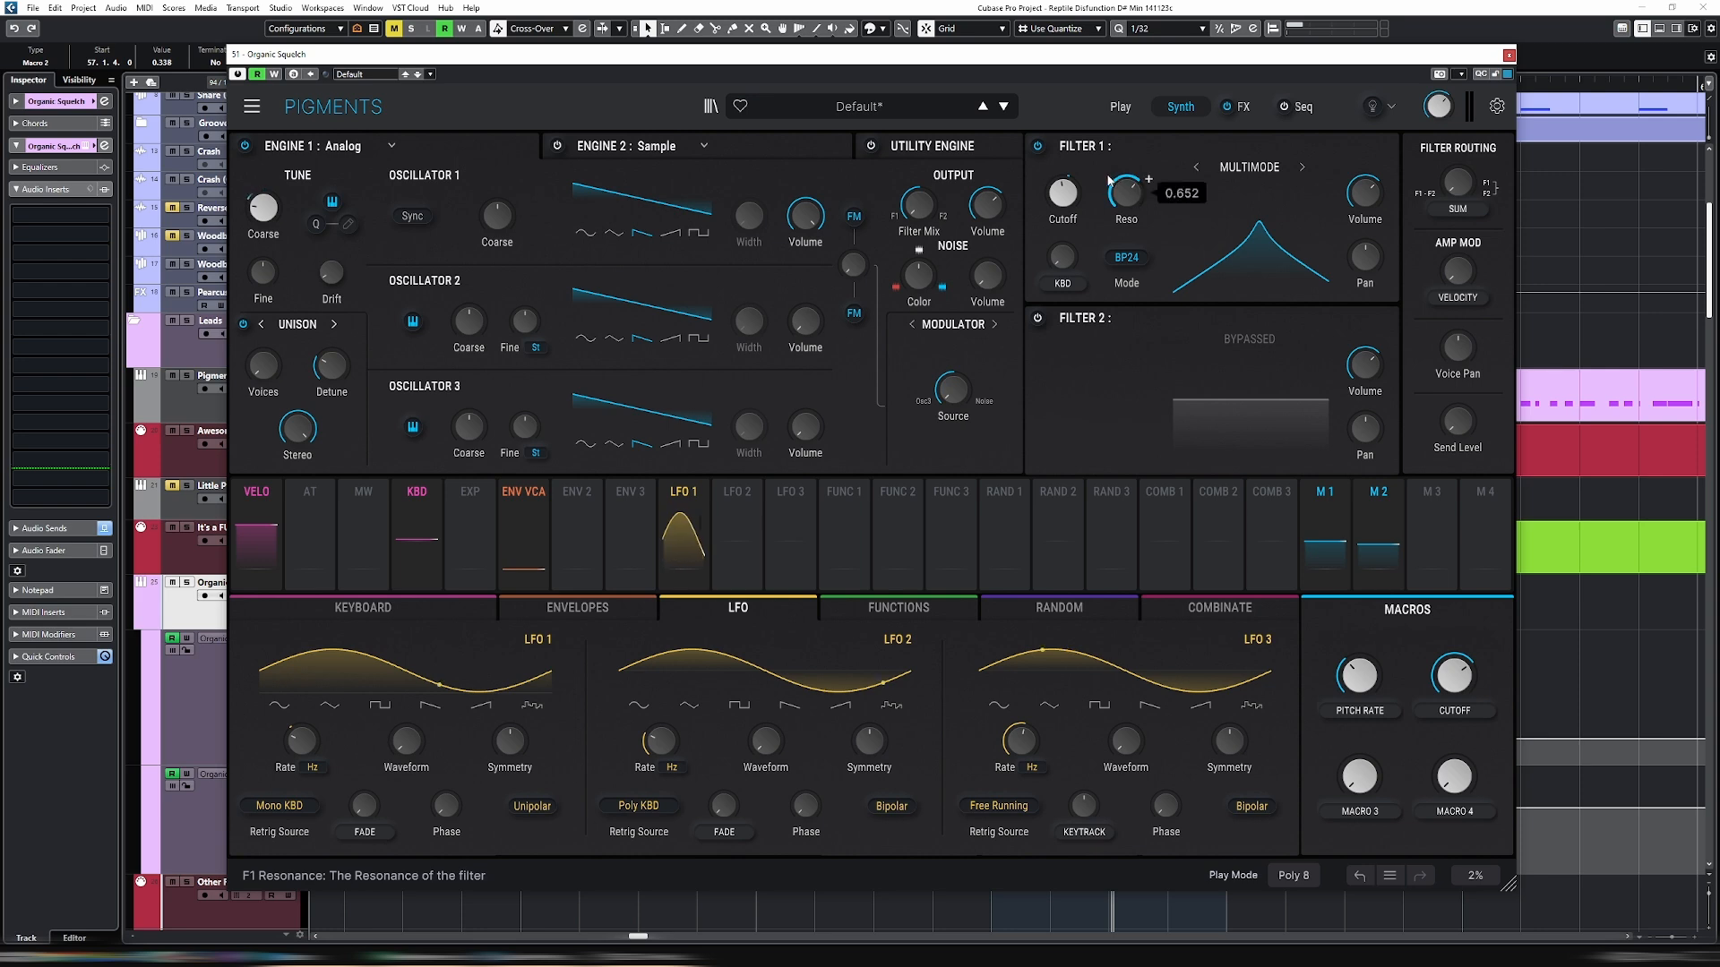
Add a Distortion effect to the first FX A slot.
{"action": "left_click", "coordinate": [1244, 108]}
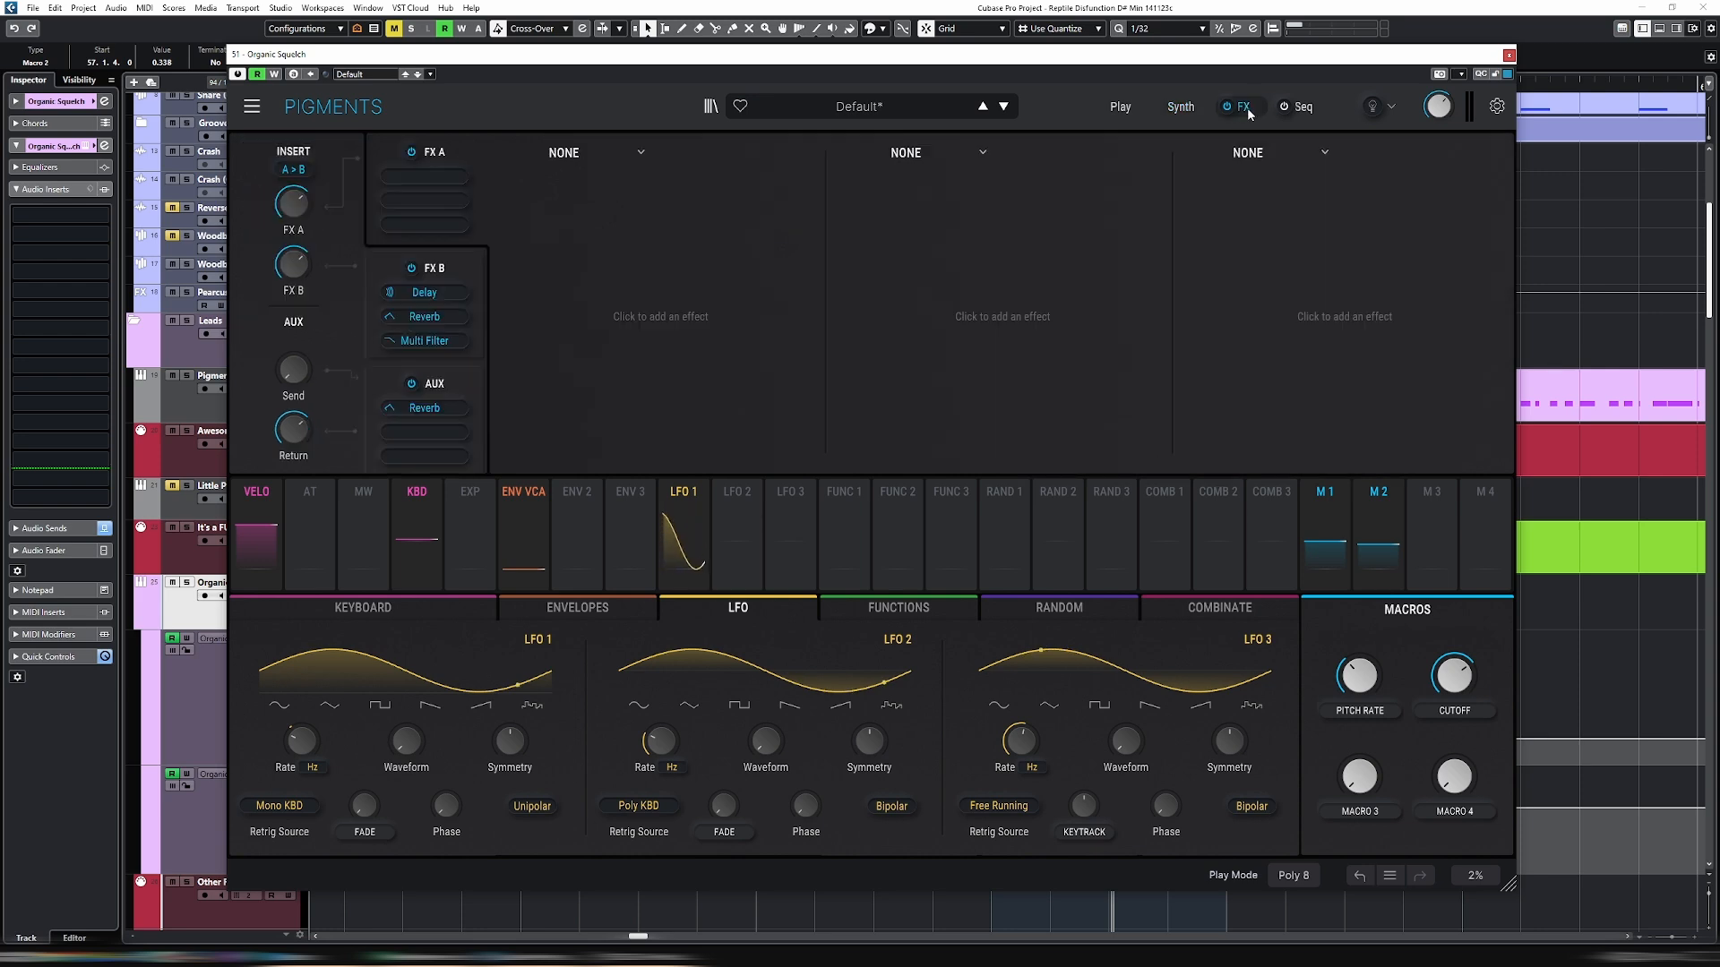
{"action": "left_click", "coordinate": [447, 181]}
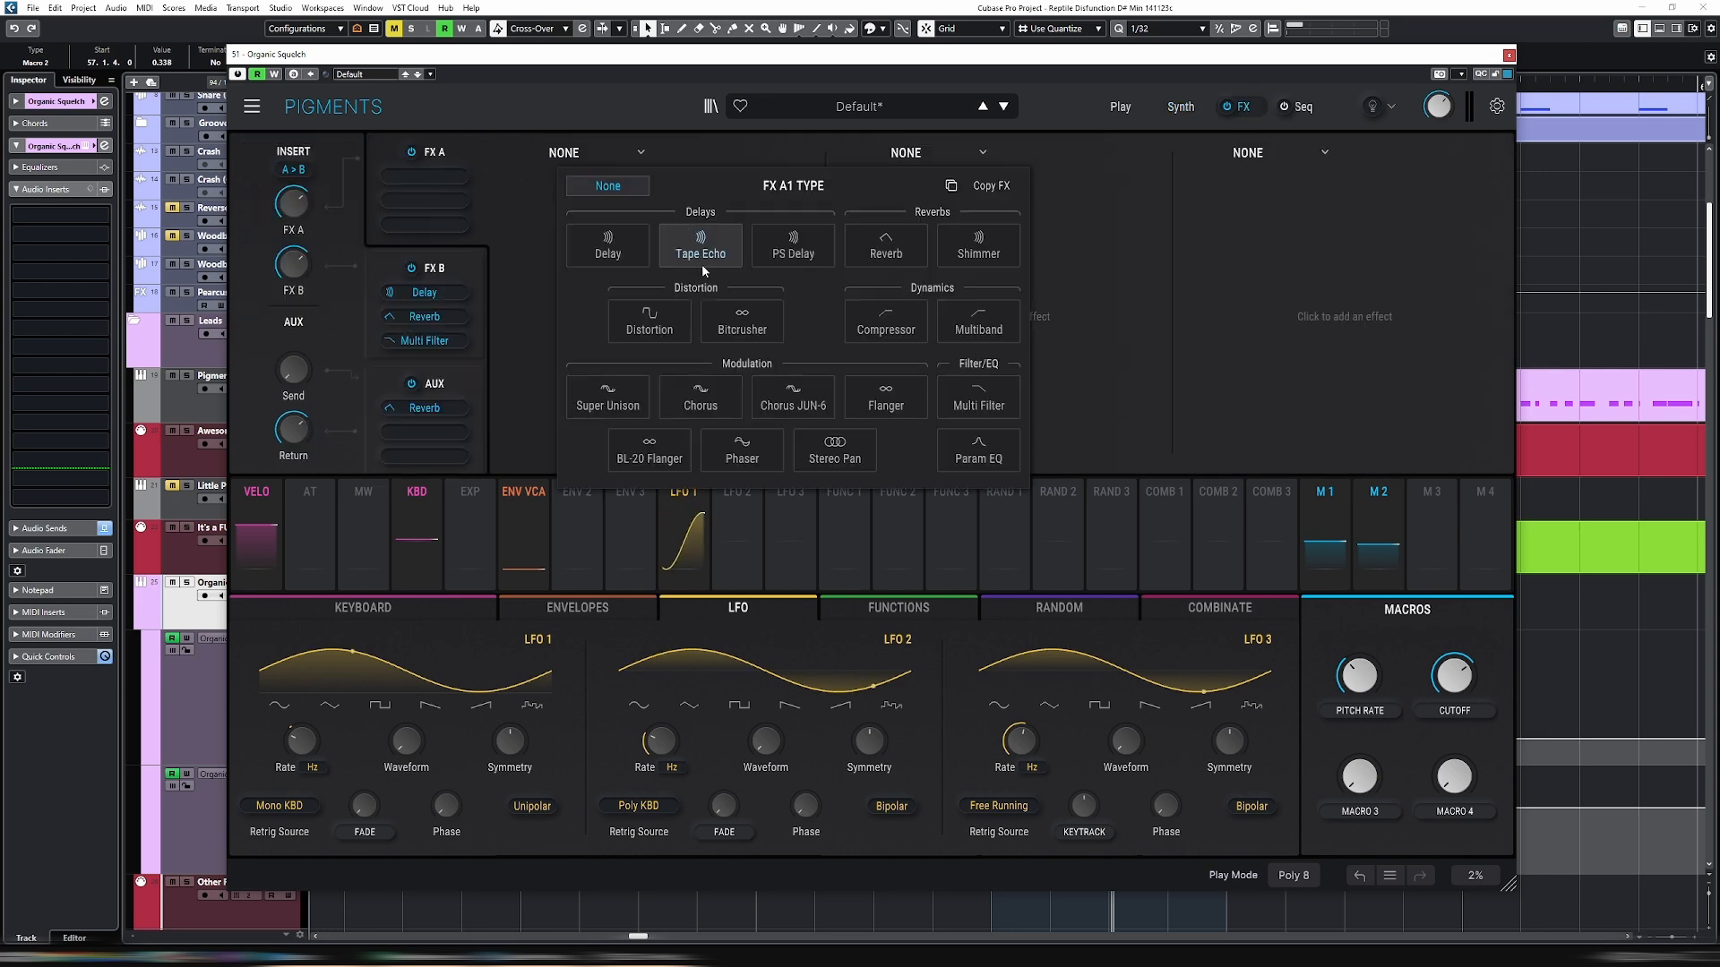
{"action": "left_click", "coordinate": [661, 322]}
{"action": "left_click", "coordinate": [809, 311]}
Replace the Distortion in the first FX A slot with a Bitcrusher, and adjust its dry/wet mix and bit depth.
{"action": "left_click", "coordinate": [609, 156]}
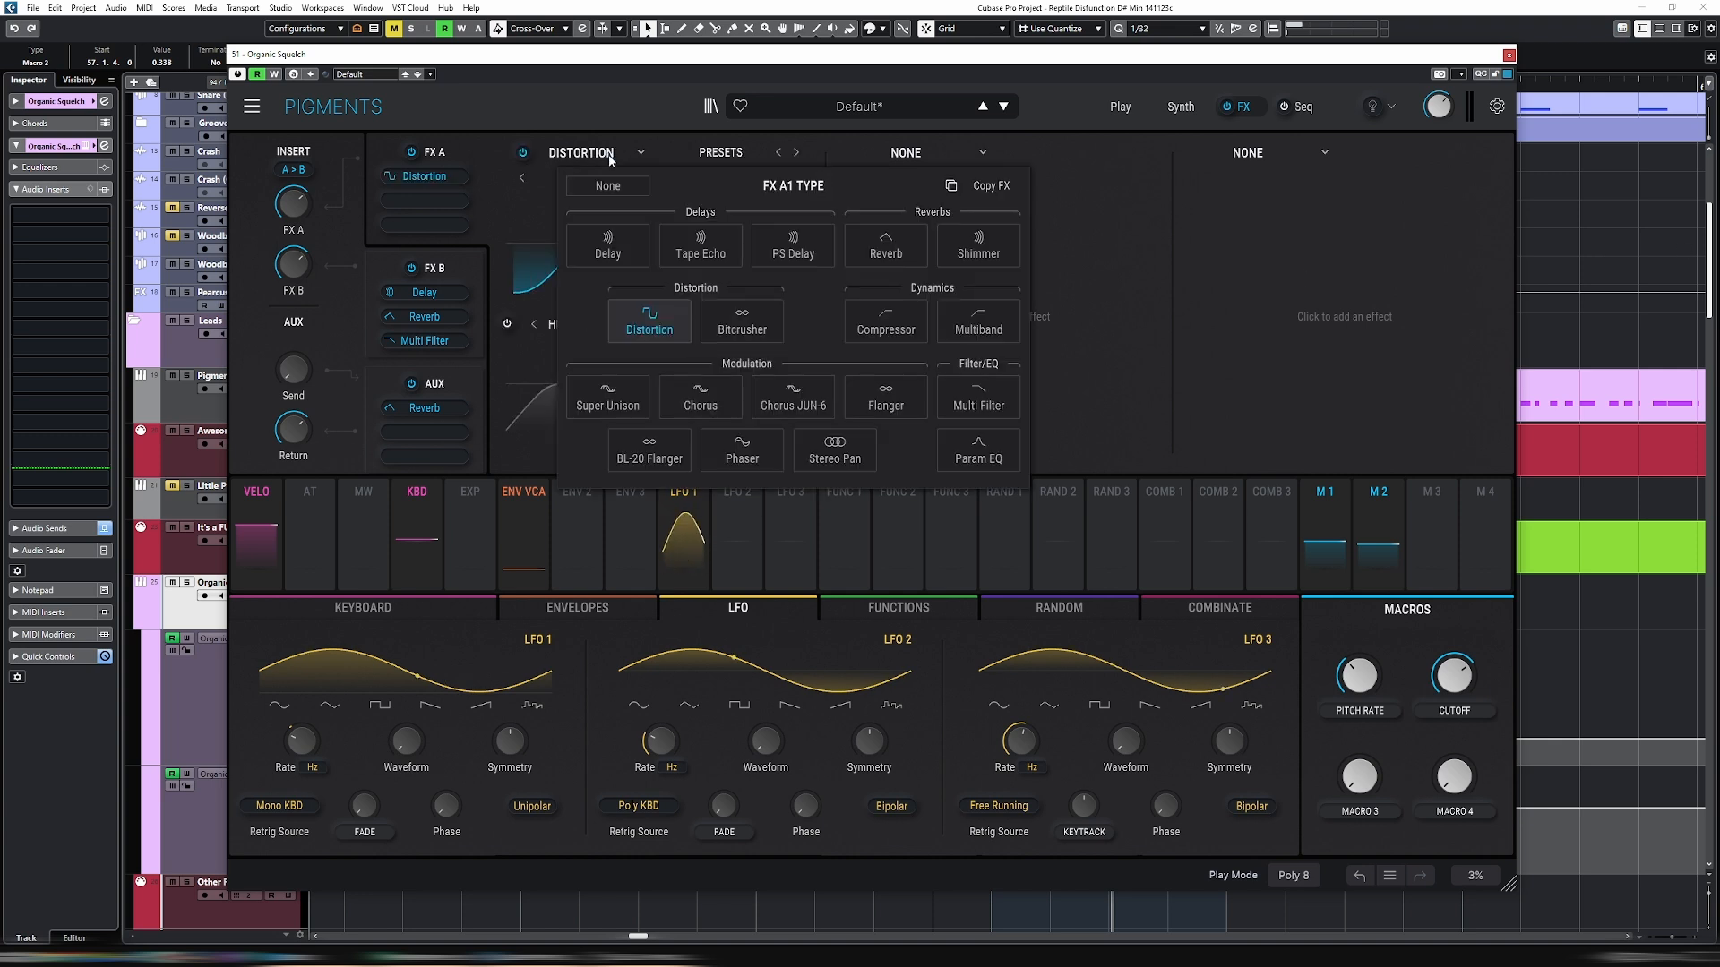
{"action": "left_click", "coordinate": [732, 312]}
{"action": "mouse_move", "coordinate": [811, 193]}
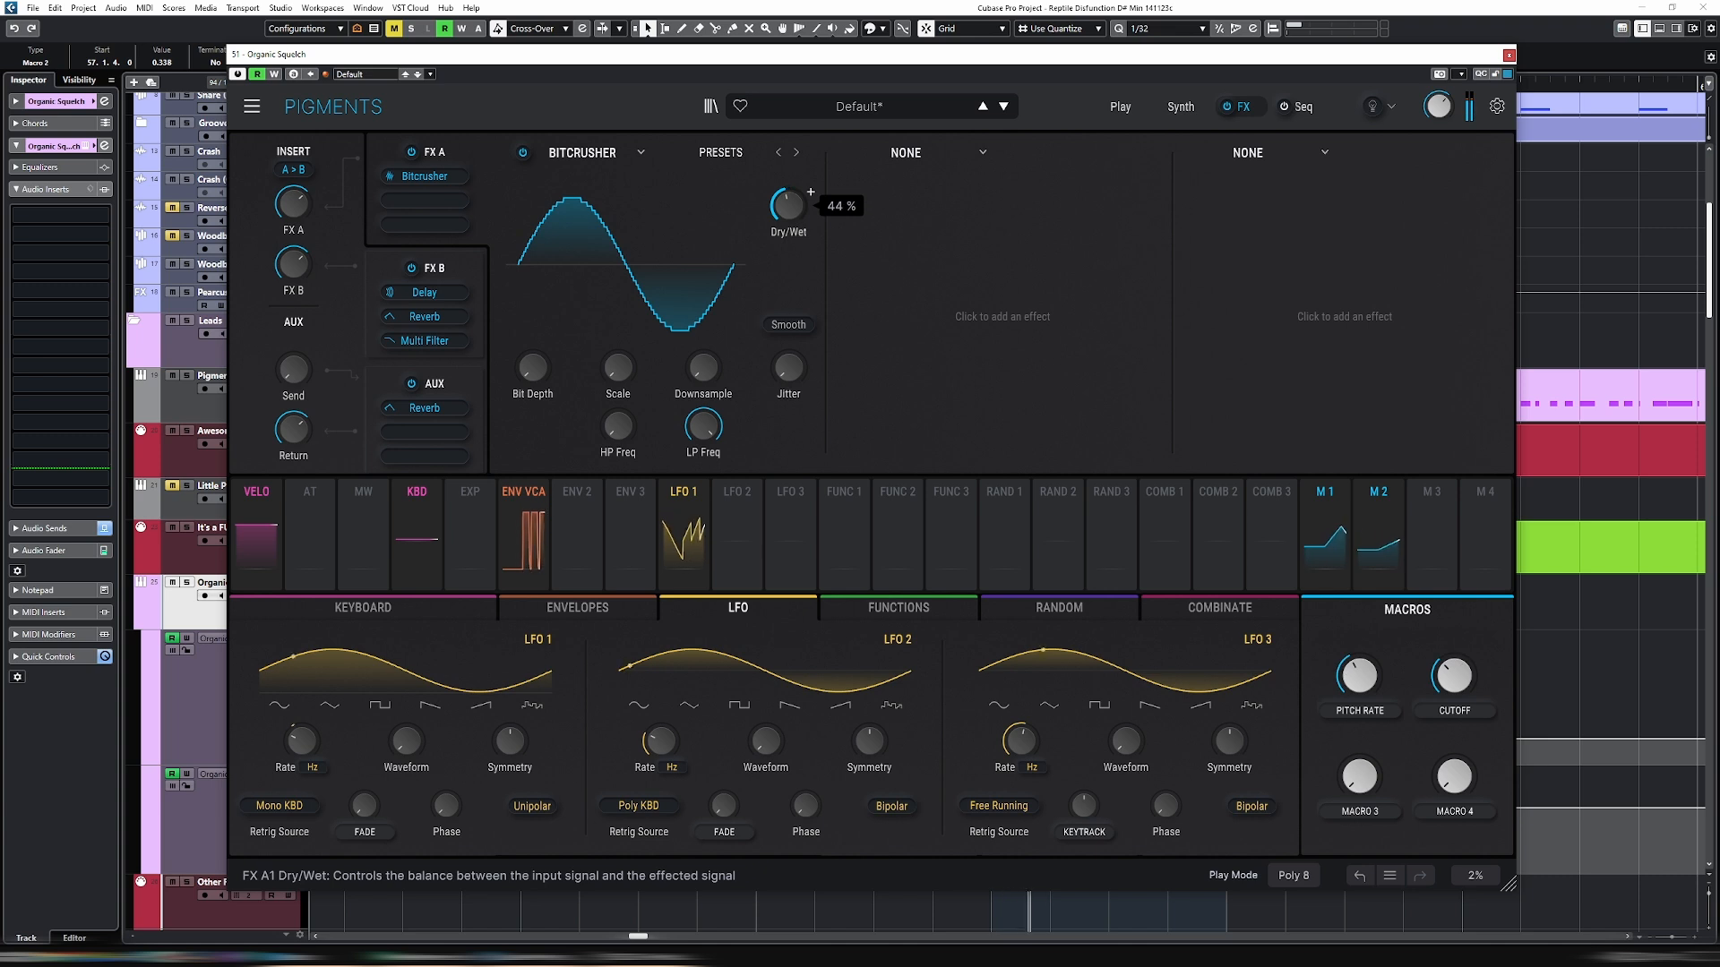
{"action": "left_click_drag", "start_coordinate": [536, 365], "coordinate": [536, 286]}
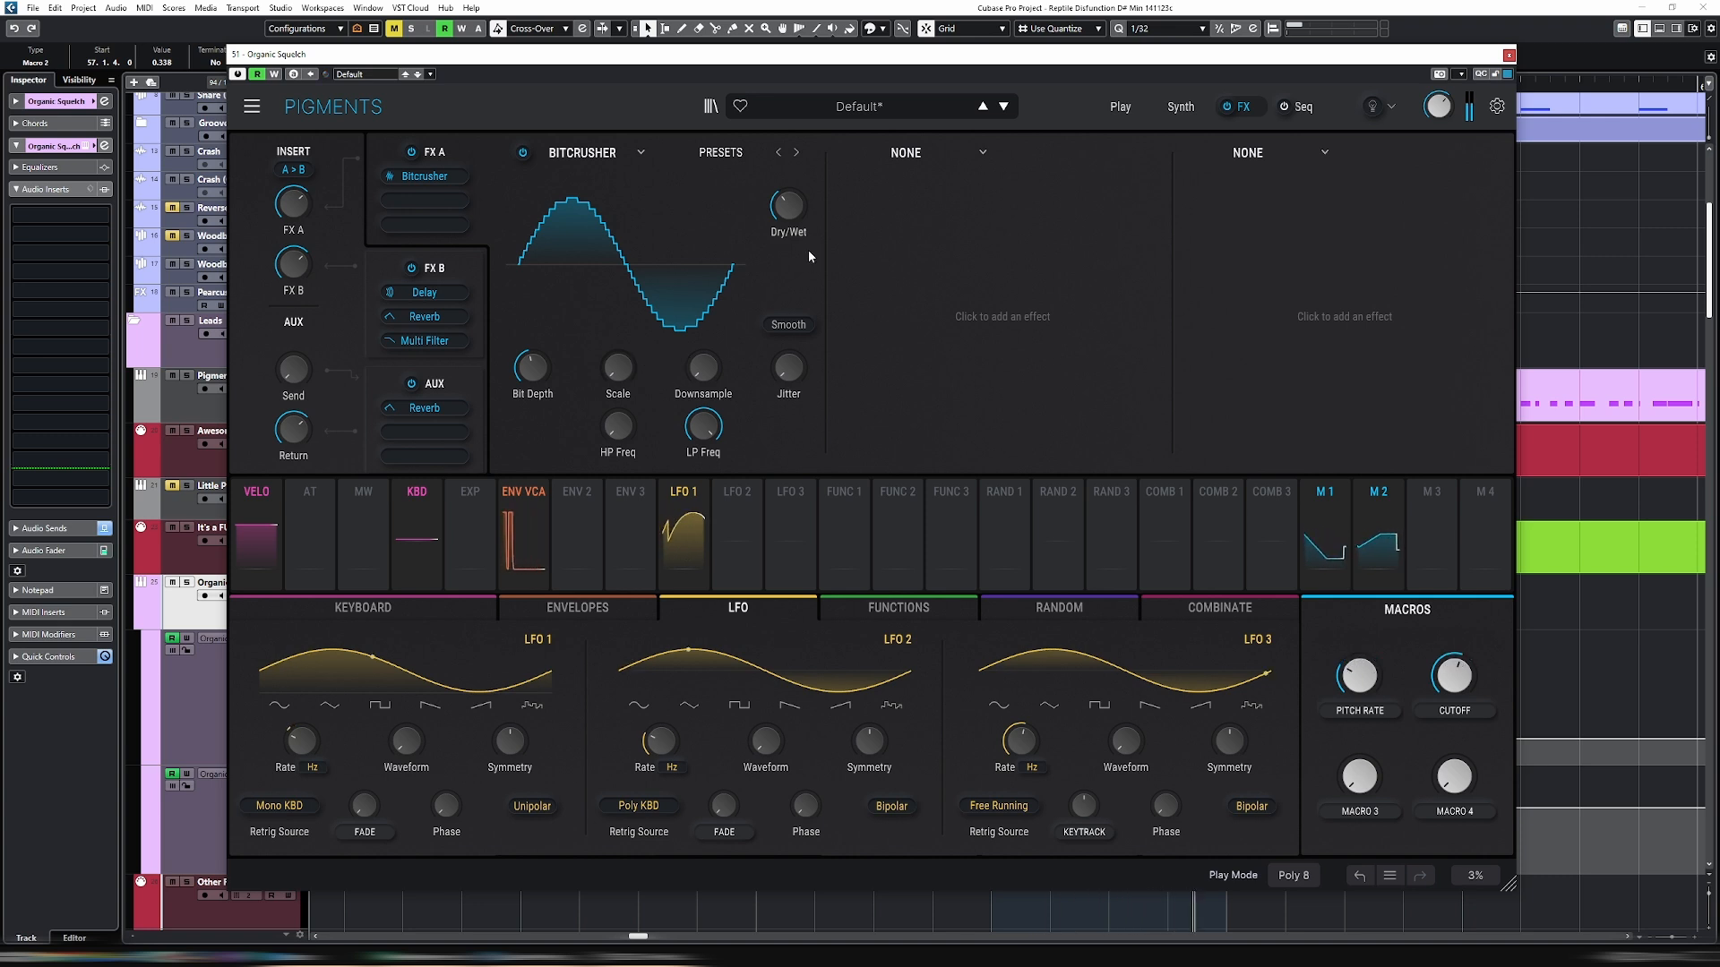
Increase the Bitcrusher's scale and downsample amounts.
{"action": "mouse_move", "coordinate": [621, 370]}
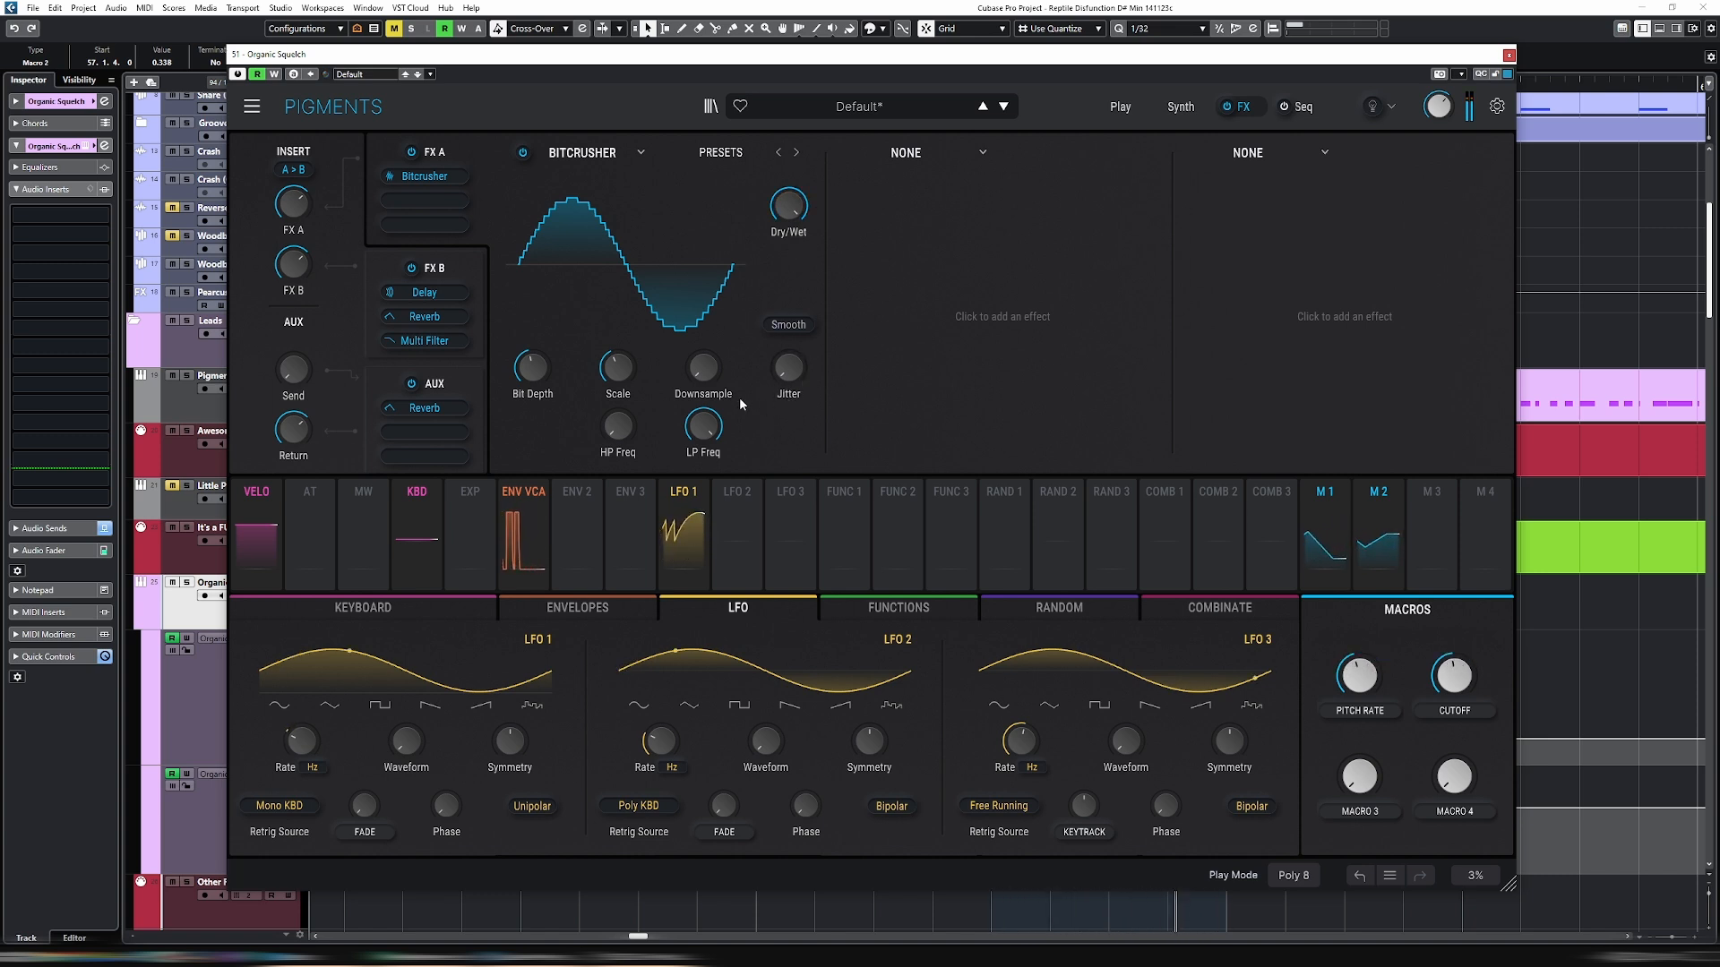
{"action": "left_click_drag", "start_coordinate": [709, 374], "coordinate": [709, 347]}
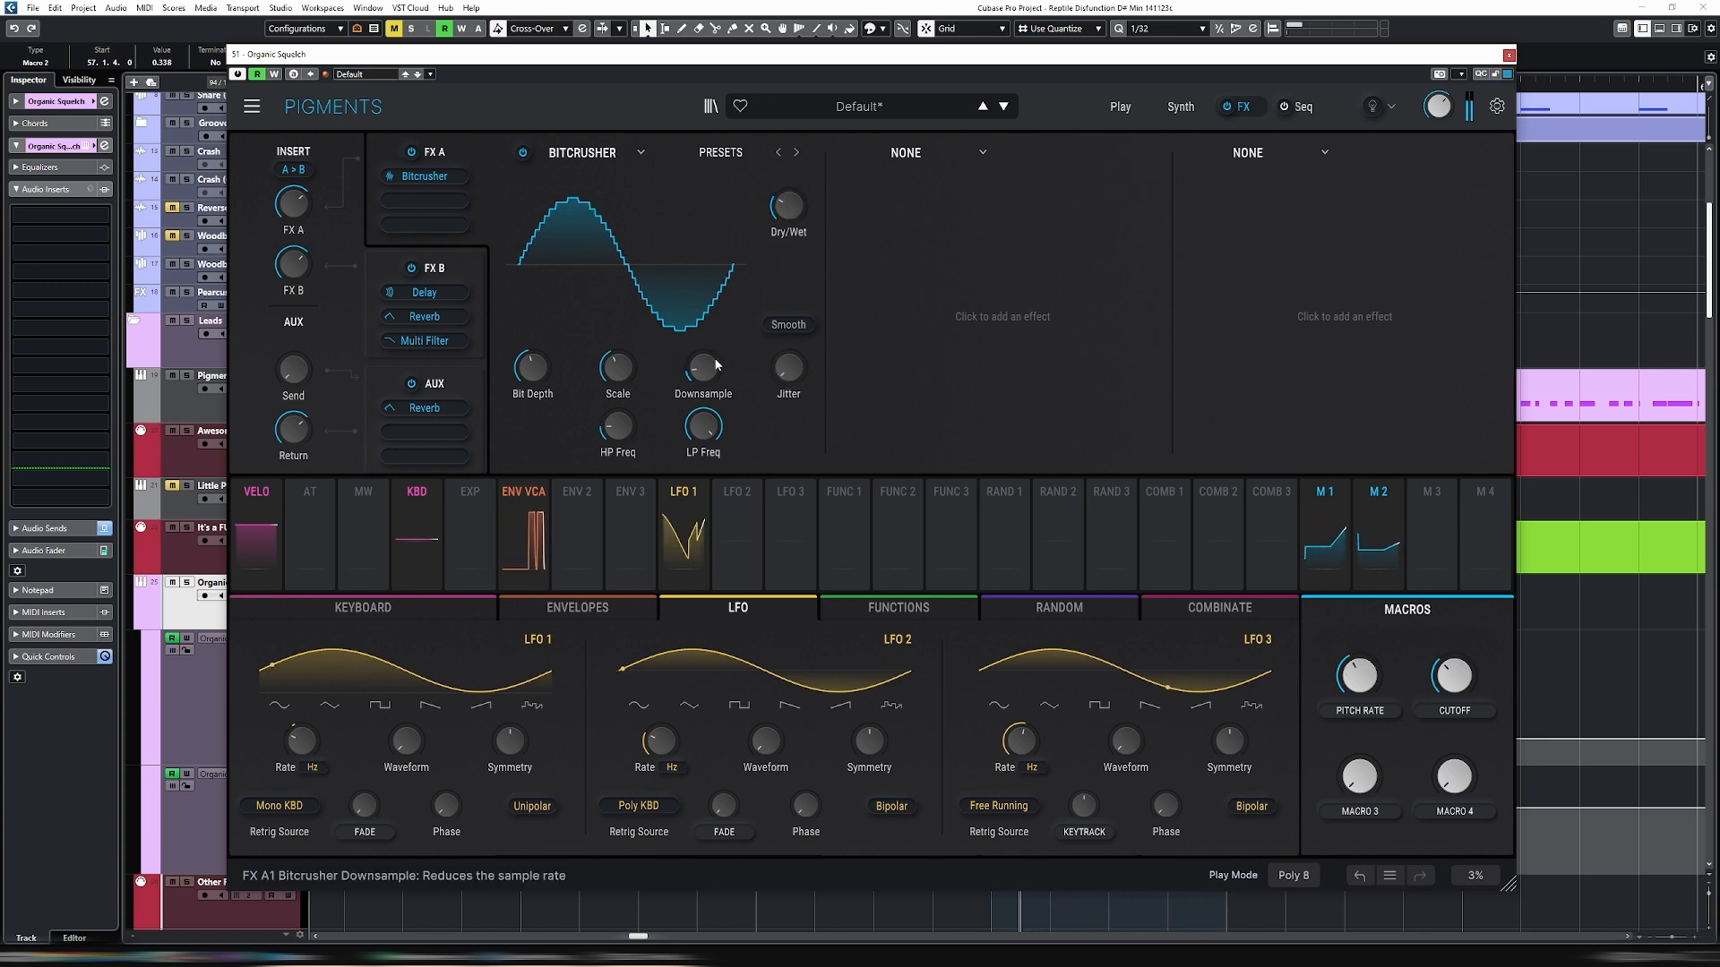
Configure the FX B Delay with dotted-only timing, Ping Pong enabled and a 30% dry/wet mix.
{"action": "left_click", "coordinate": [454, 294]}
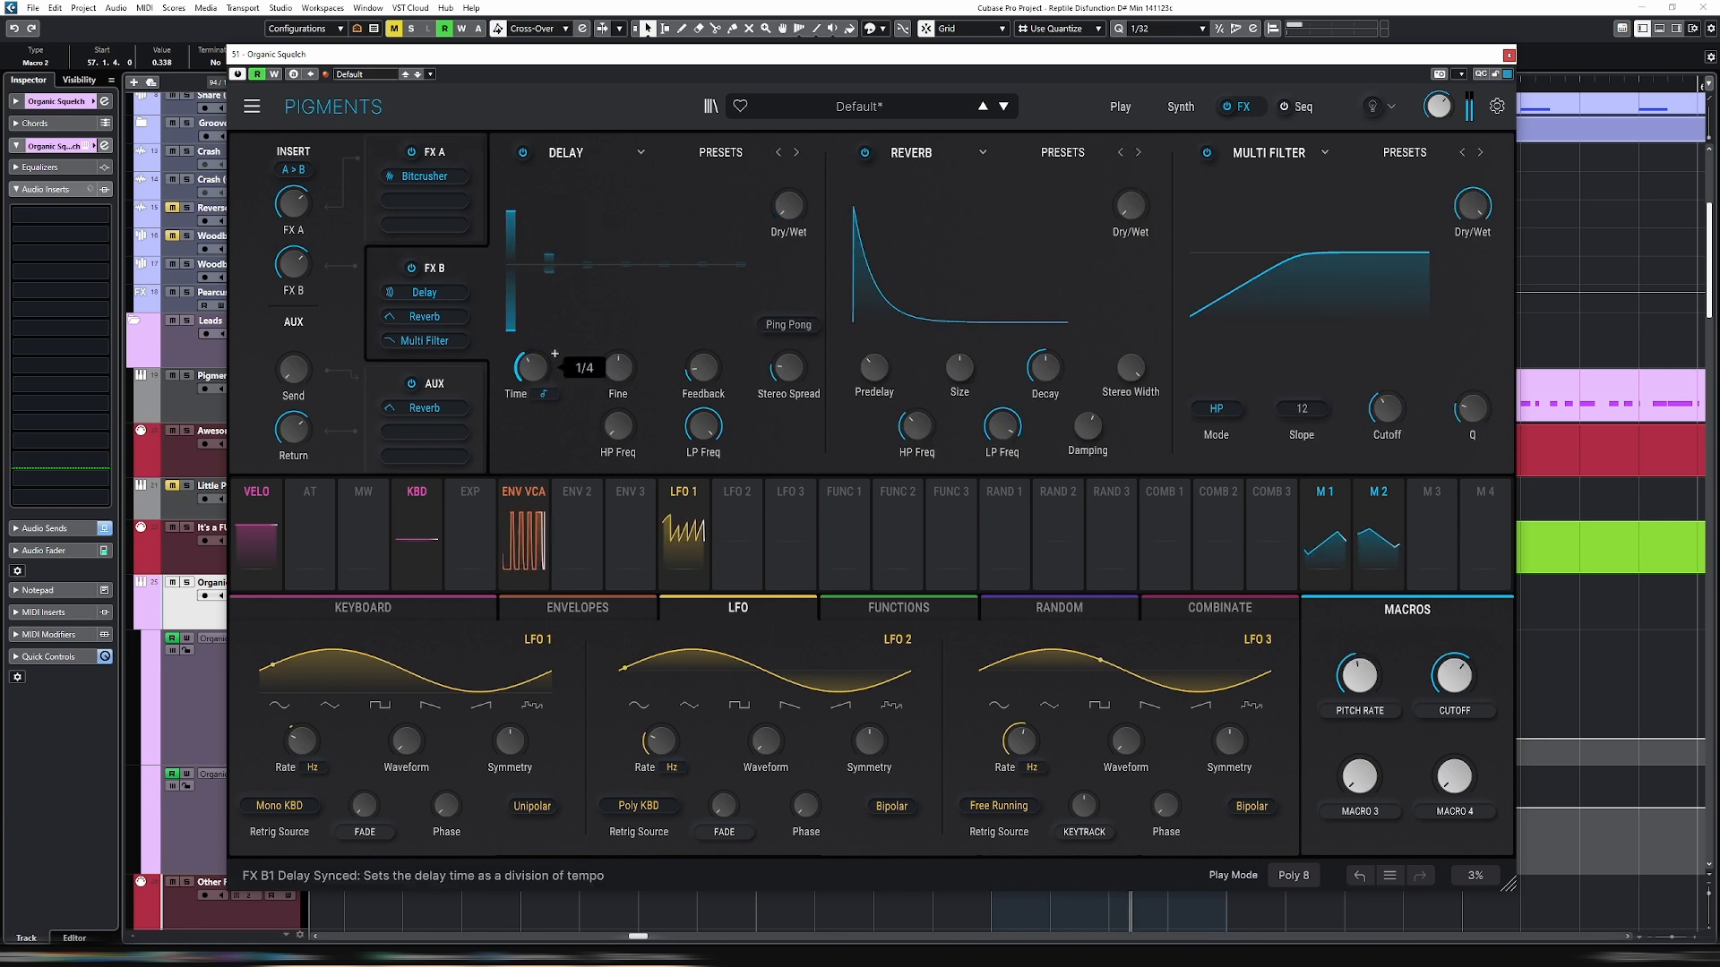
{"action": "left_click", "coordinate": [545, 394]}
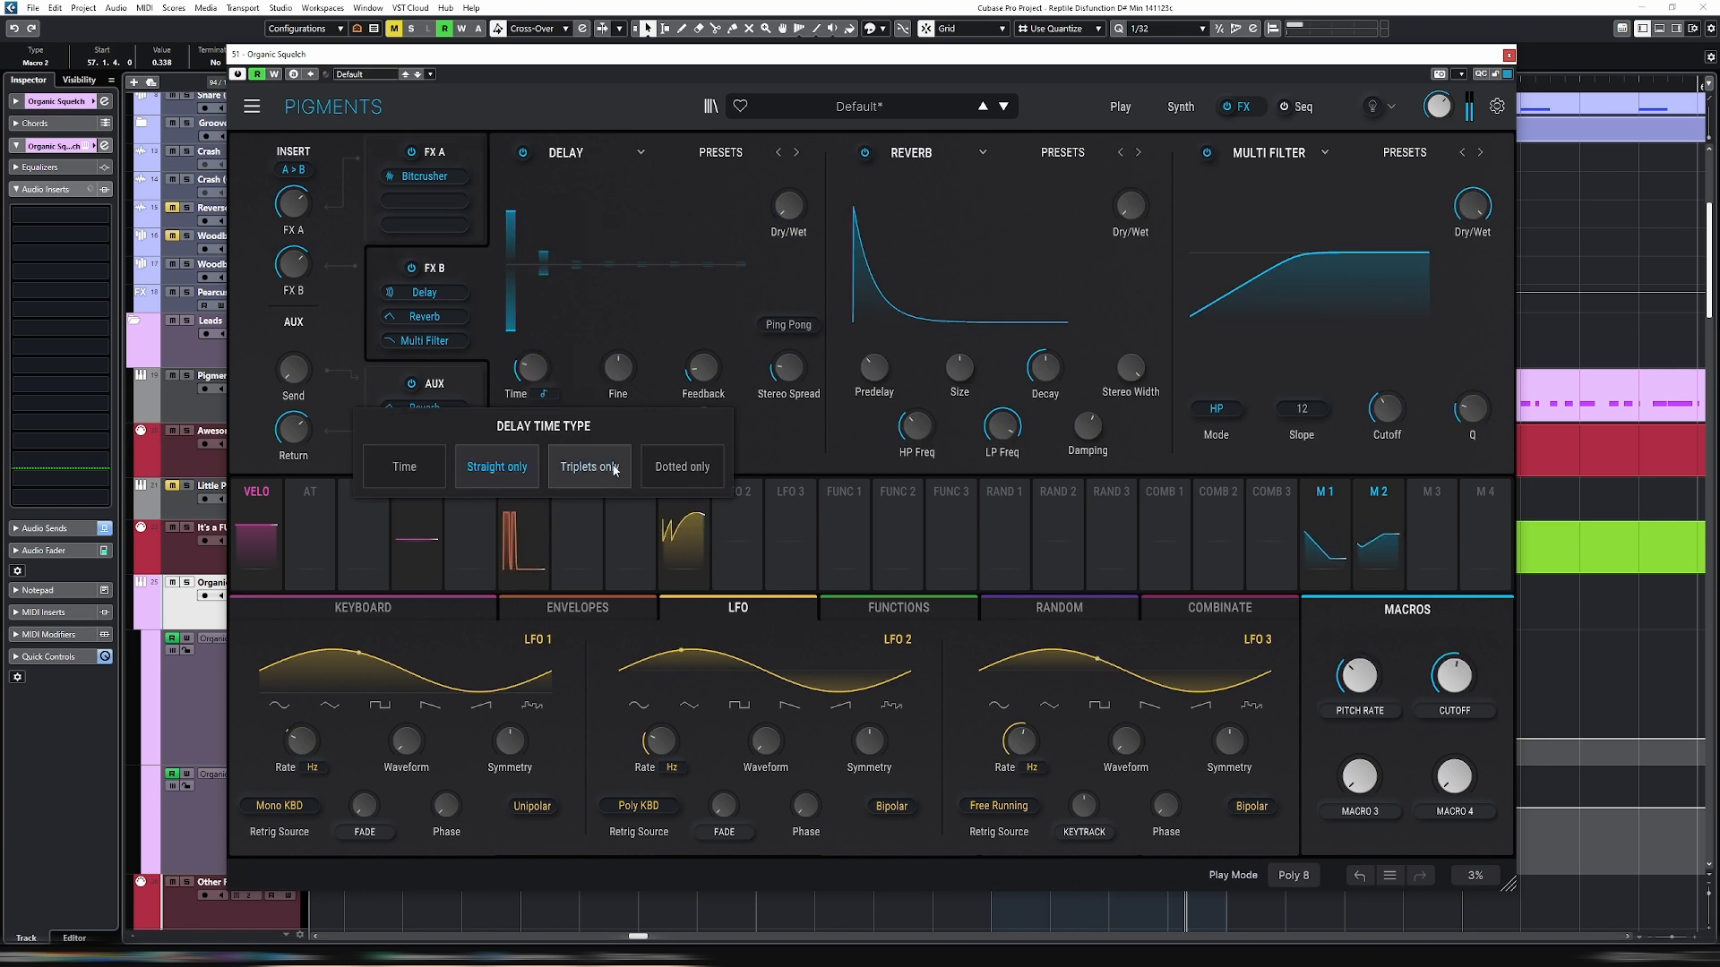
{"action": "left_click", "coordinate": [673, 464]}
{"action": "left_click", "coordinate": [817, 325]}
{"action": "left_click_drag", "start_coordinate": [790, 210], "coordinate": [790, 170]}
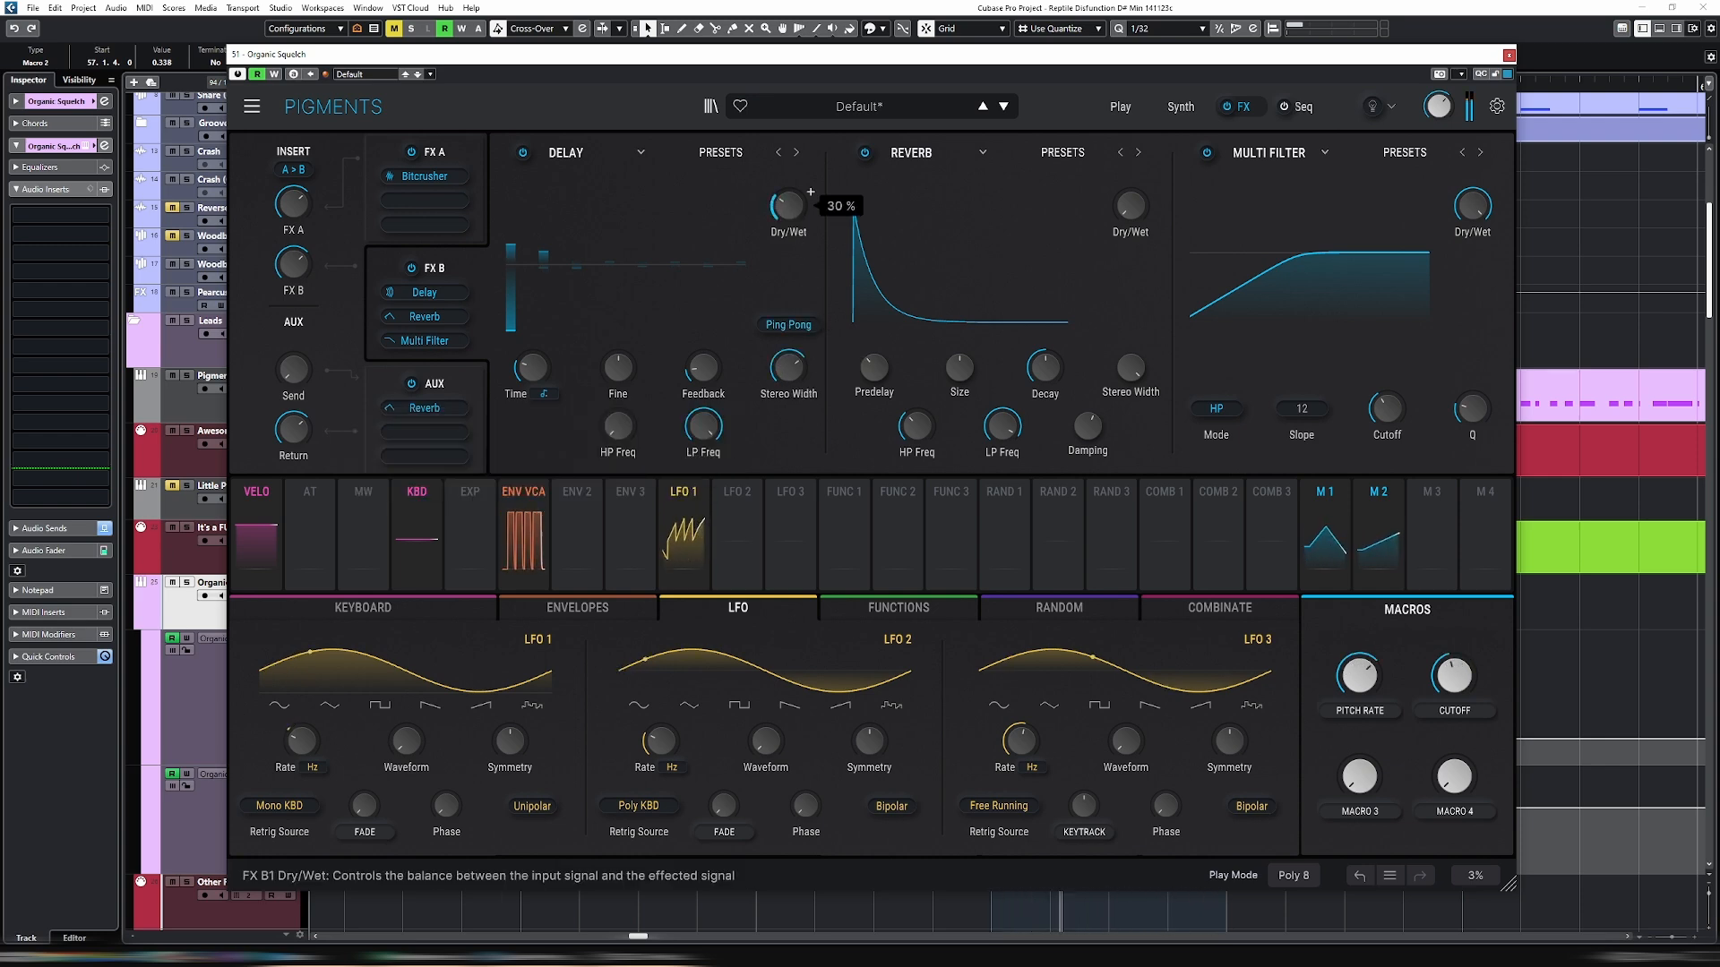
Set the FX B Reverb's dry/wet mix to 22%, adjust the Multi Filter's dry/wet and cutoff, and return to the Synth page.
{"action": "left_click_drag", "start_coordinate": [1130, 206], "coordinate": [1130, 192]}
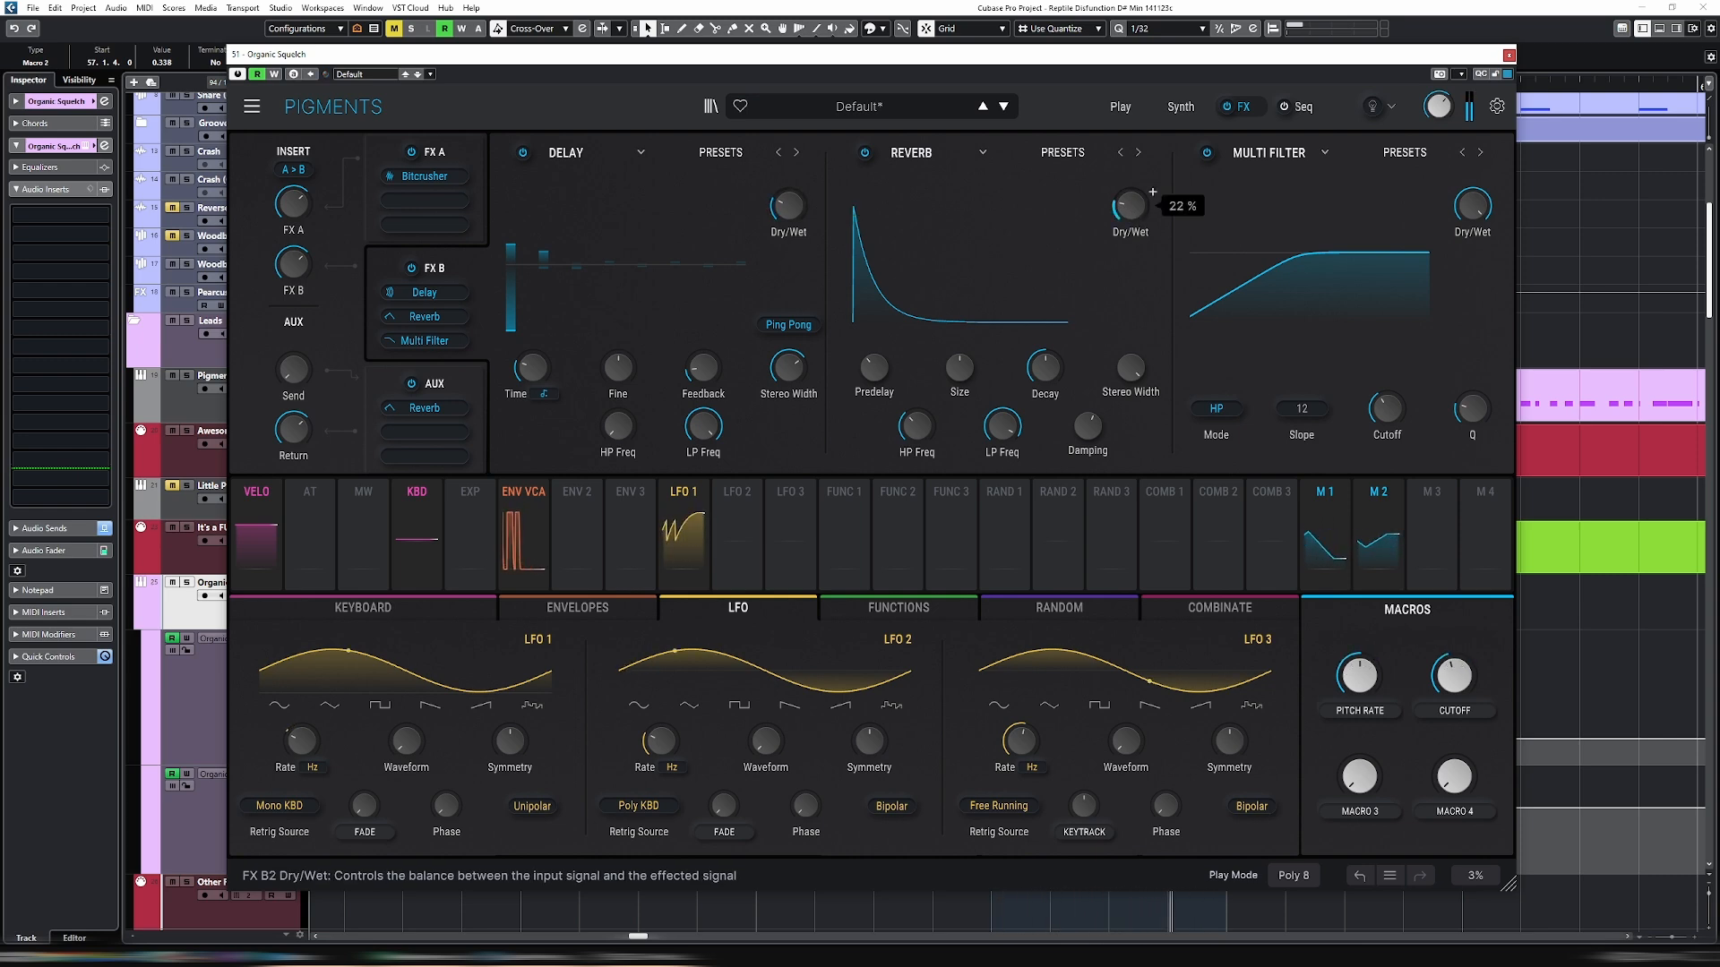
{"action": "left_click_drag", "start_coordinate": [1473, 206], "coordinate": [1472, 170]}
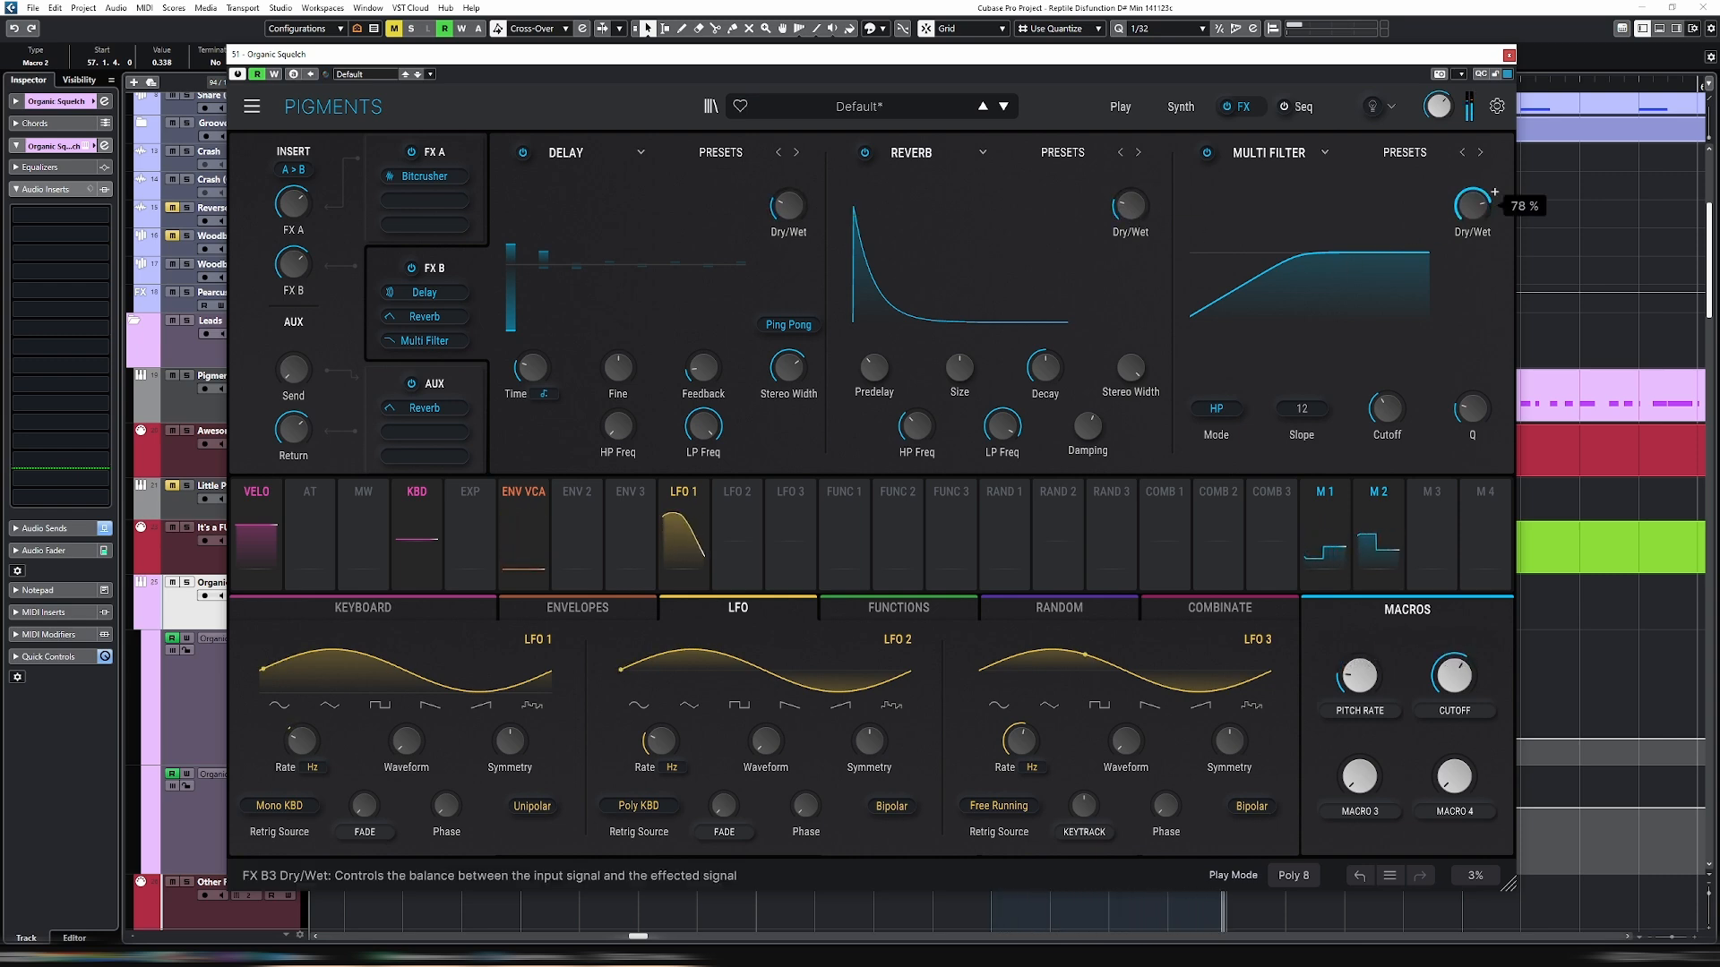
{"action": "mouse_move", "coordinate": [1387, 408]}
{"action": "left_mouse_down"}
{"action": "mouse_move", "coordinate": [1387, 391]}
{"action": "mouse_move", "coordinate": [1405, 428]}
{"action": "left_mouse_up"}
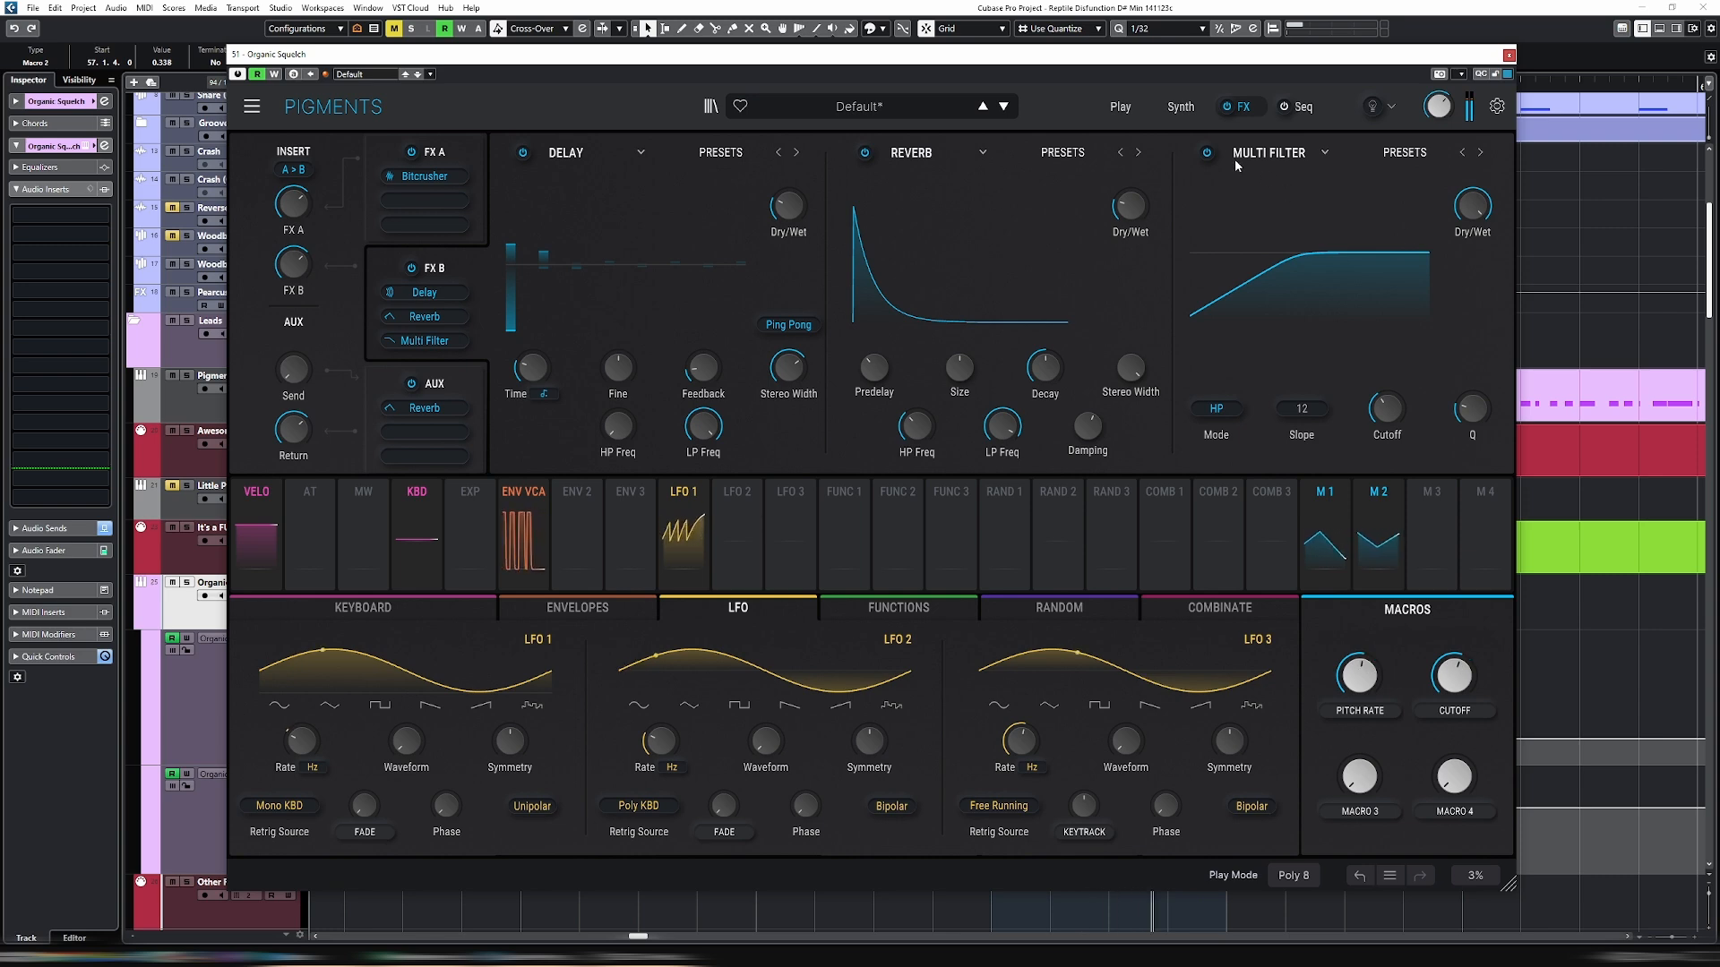
{"action": "left_click", "coordinate": [1180, 105]}
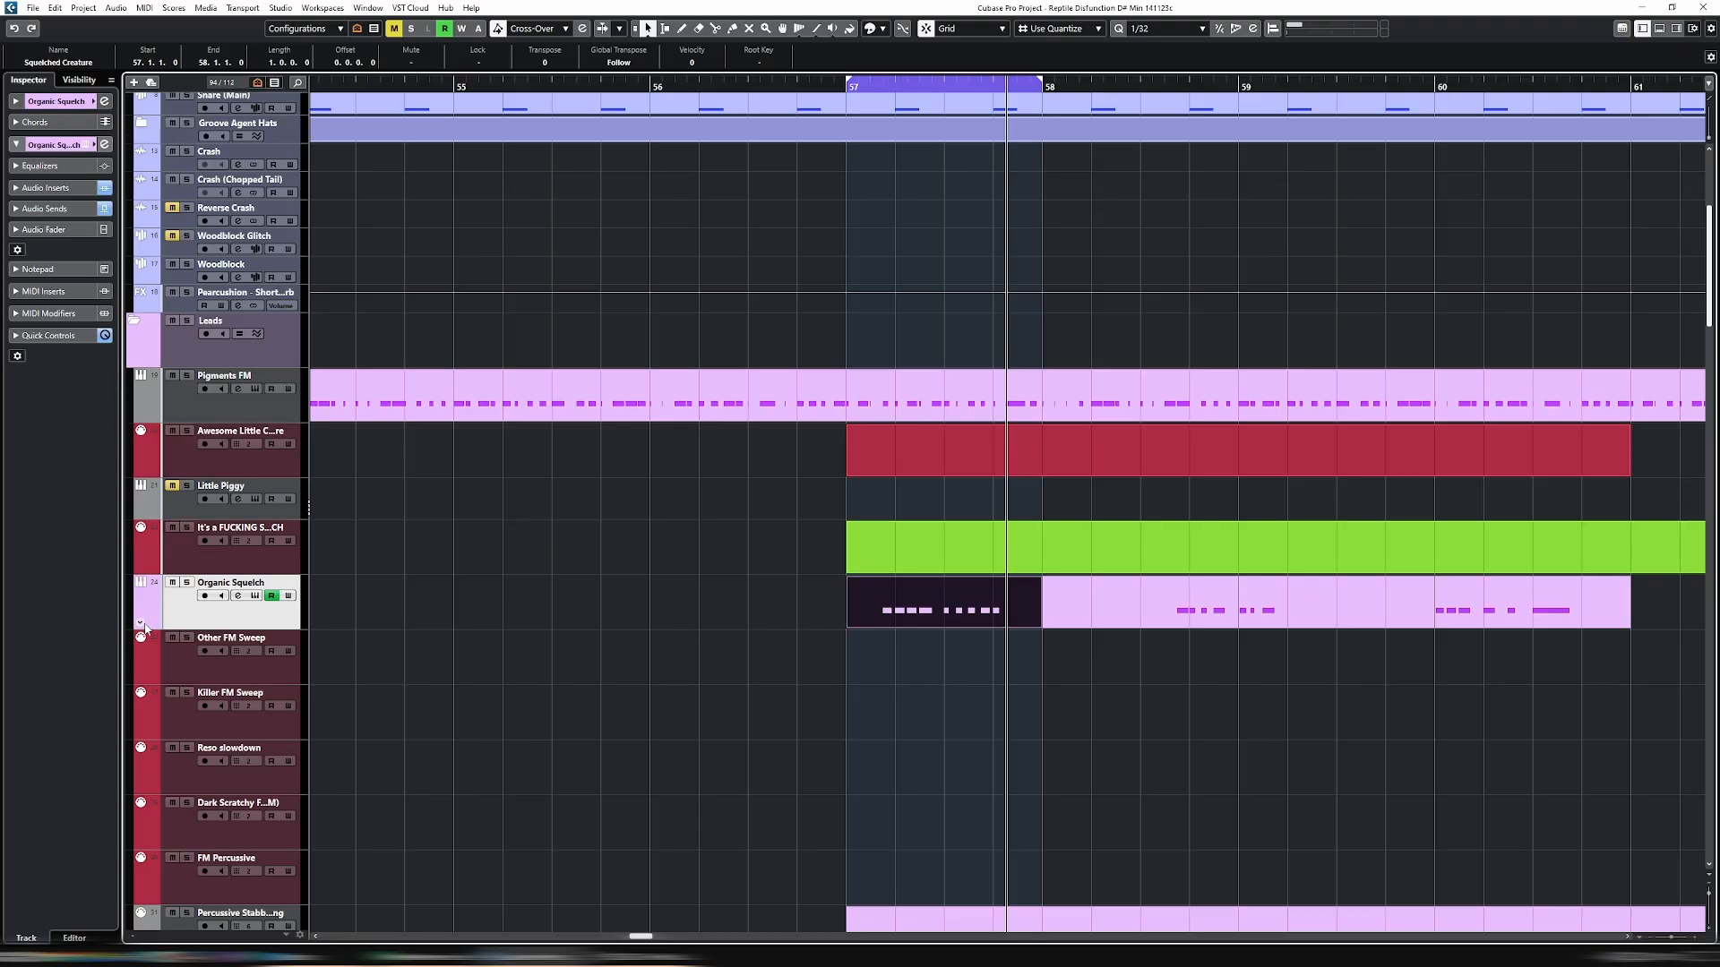
Show the Organic Squelch track's automation lanes and loop playback across all of its parts from bar 57 to 61.
{"action": "left_click", "coordinate": [145, 628]}
{"action": "scroll", "coordinate": [903, 616], "scroll_direction": "down", "scroll_amount": 3}
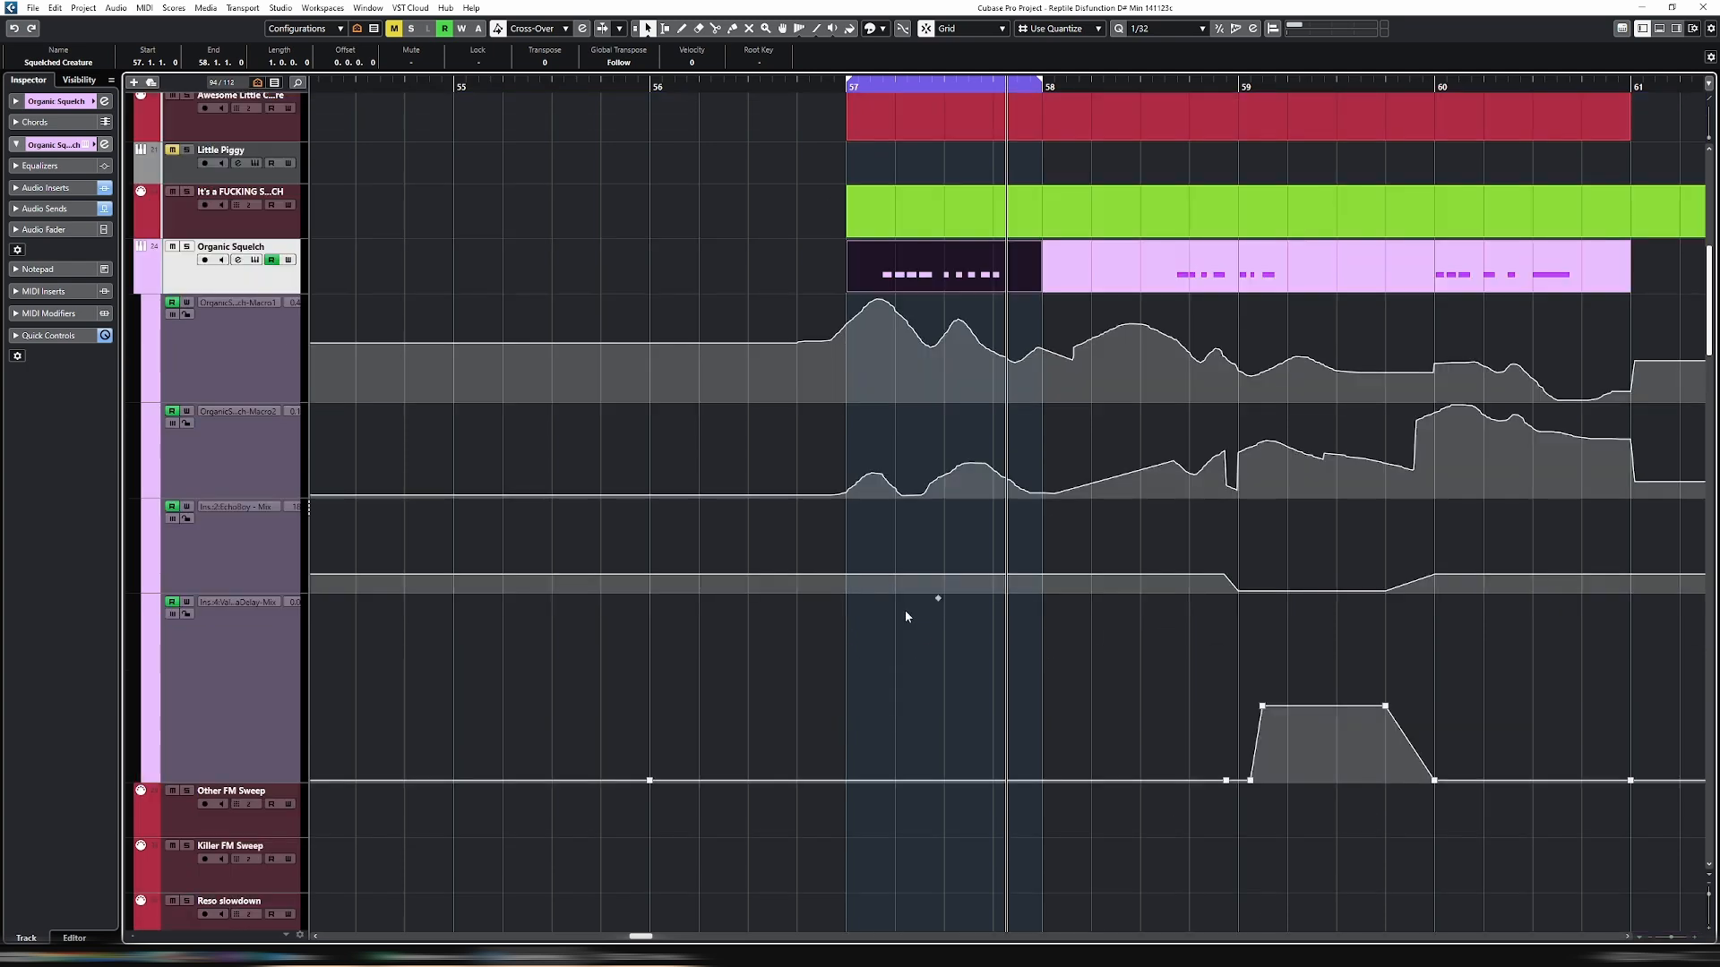
{"action": "scroll", "coordinate": [903, 616], "scroll_direction": "up", "scroll_amount": 2}
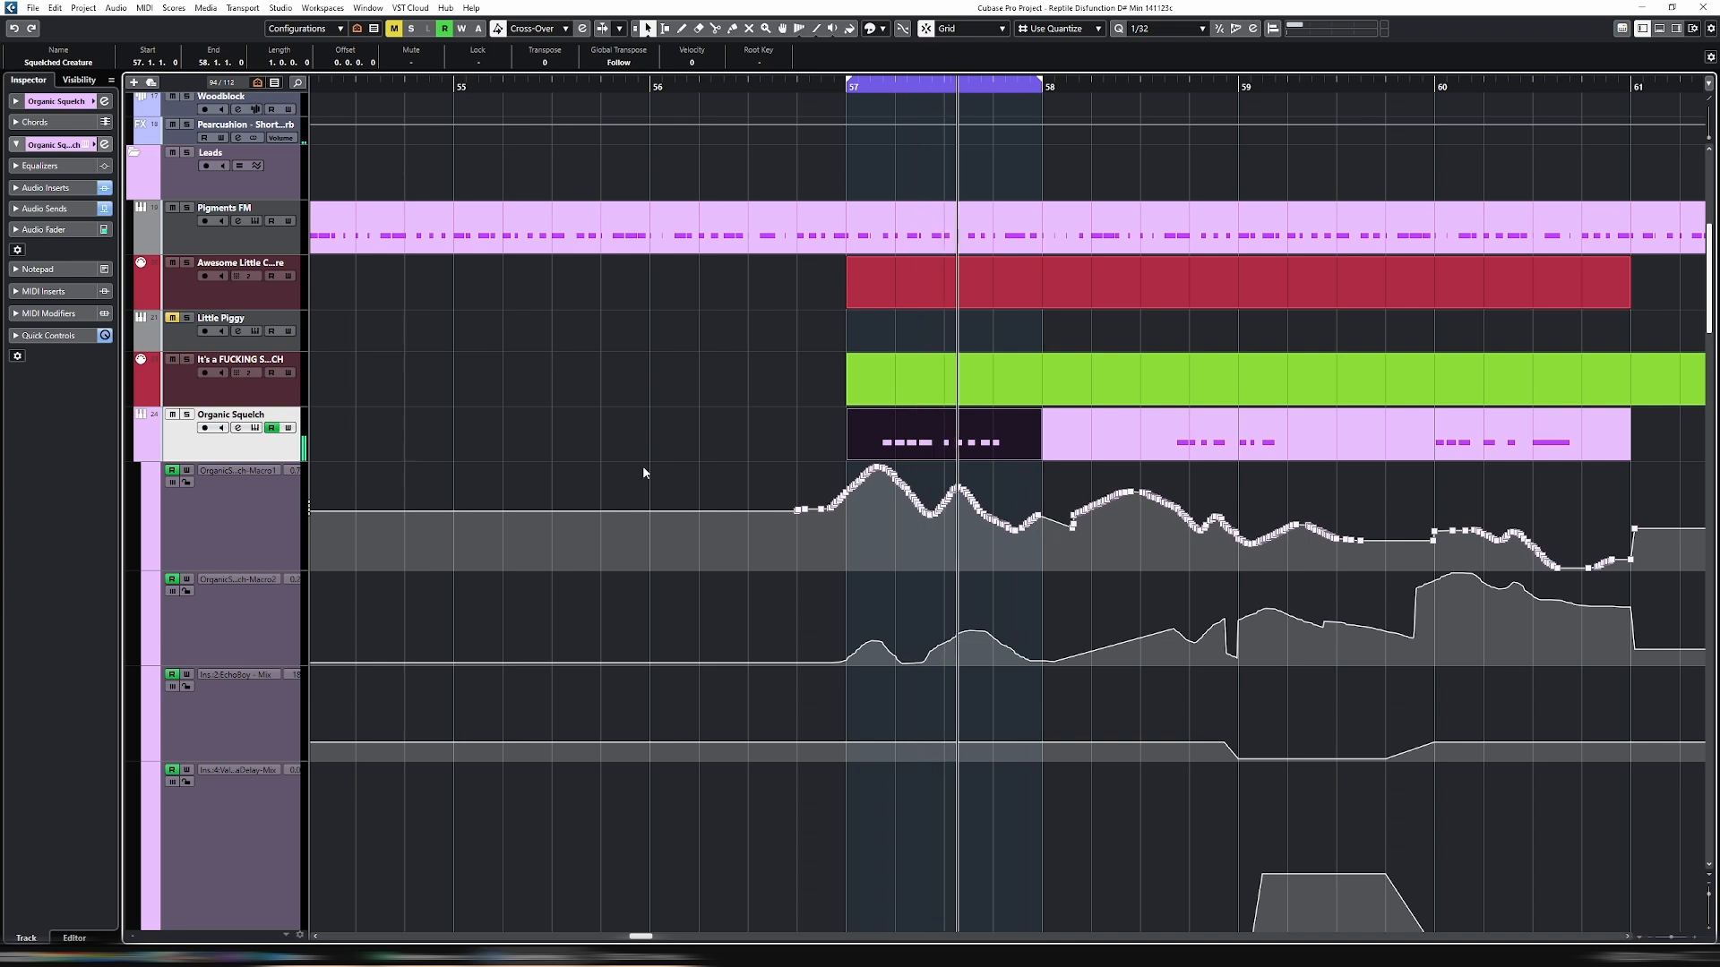
{"action": "left_click_drag", "start_coordinate": [753, 452], "coordinate": [1561, 438]}
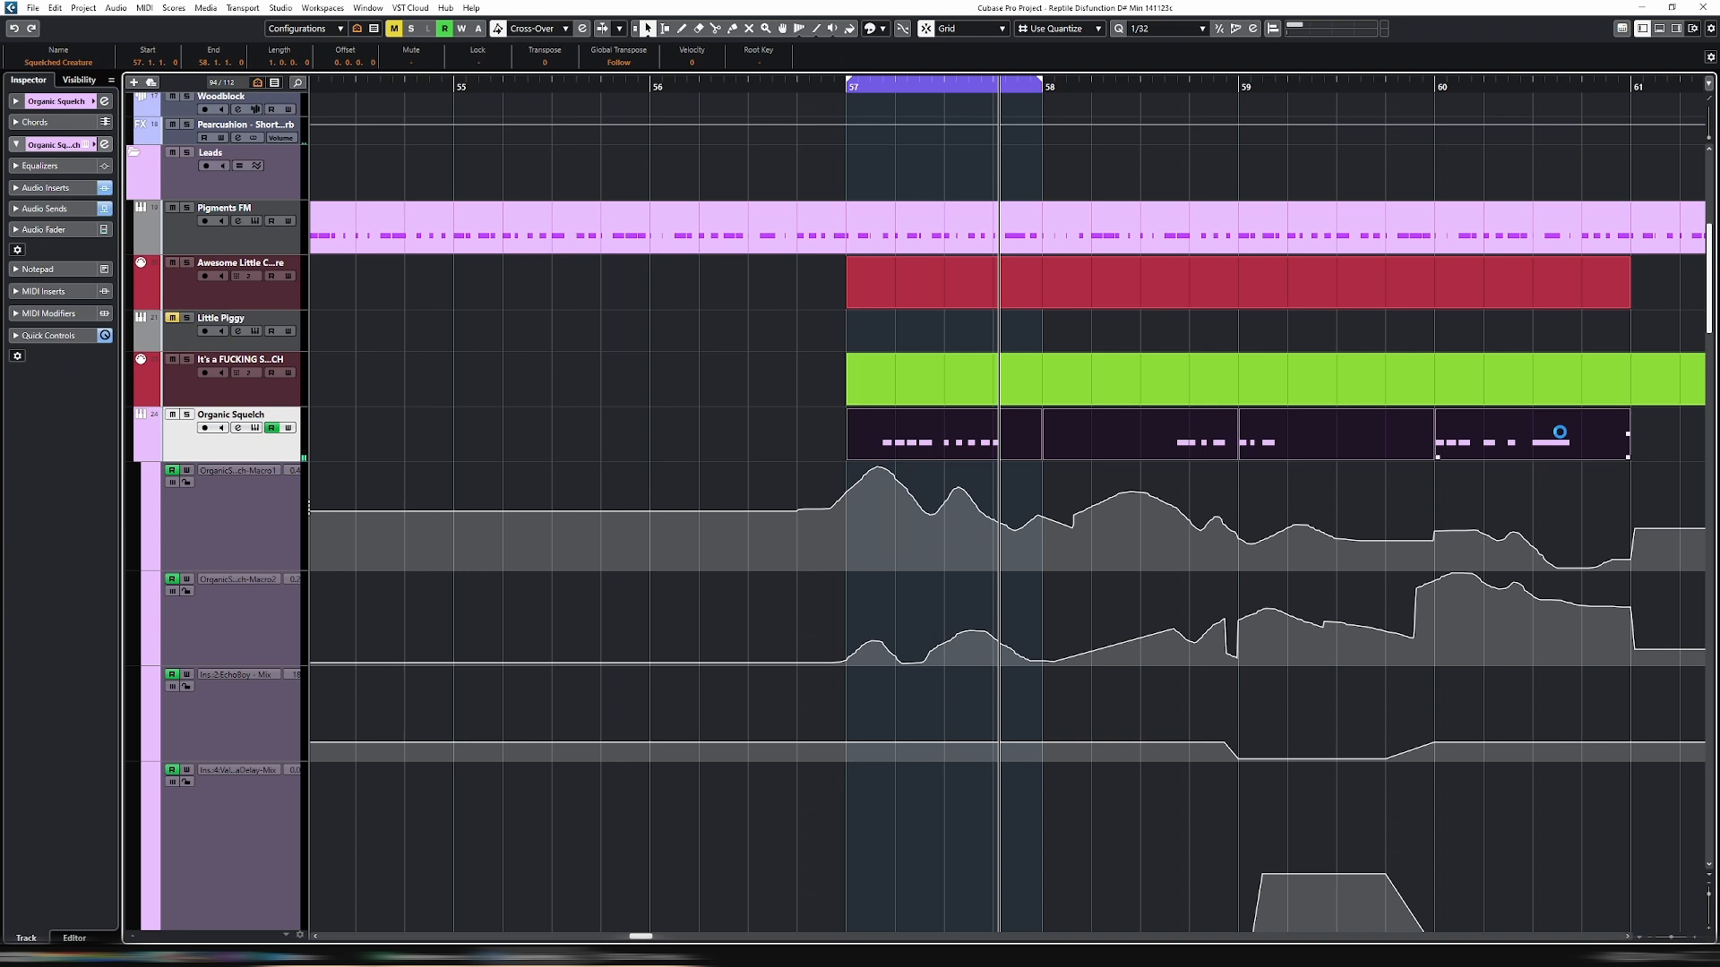
{"action": "key", "text": "p"}
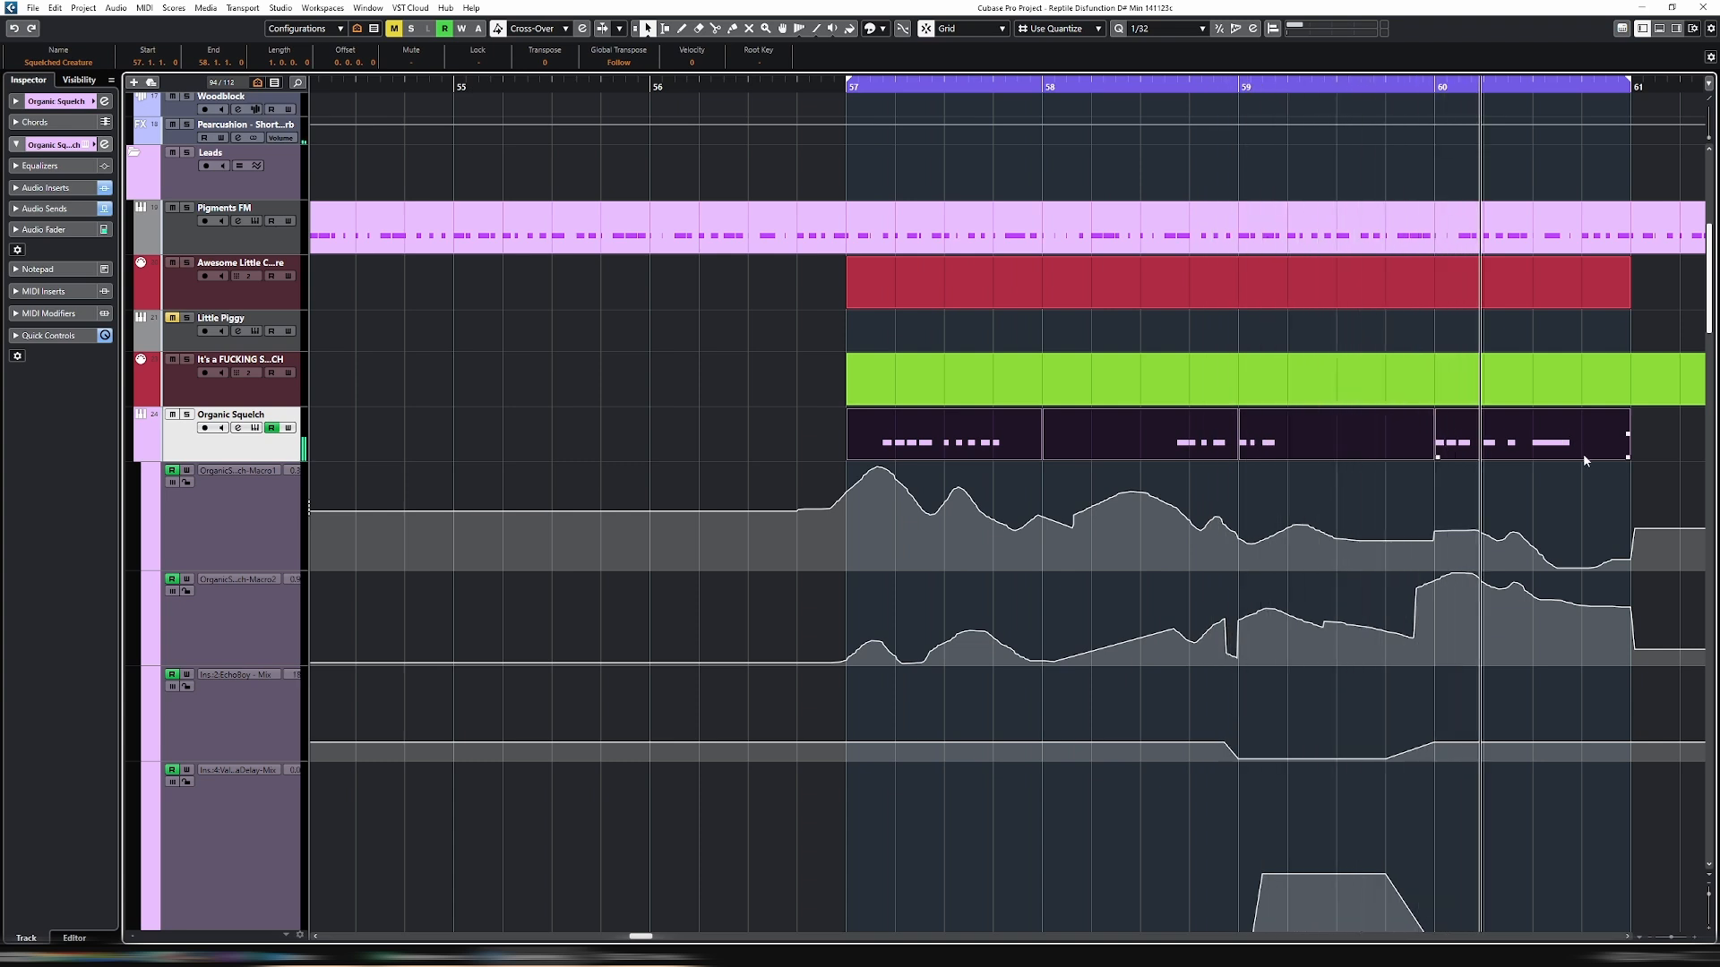
Examine the Organic Squelch track's audio inserts and the mix automation for its EchoBoy and Valhalla delay effects.
{"action": "left_click", "coordinate": [1369, 435]}
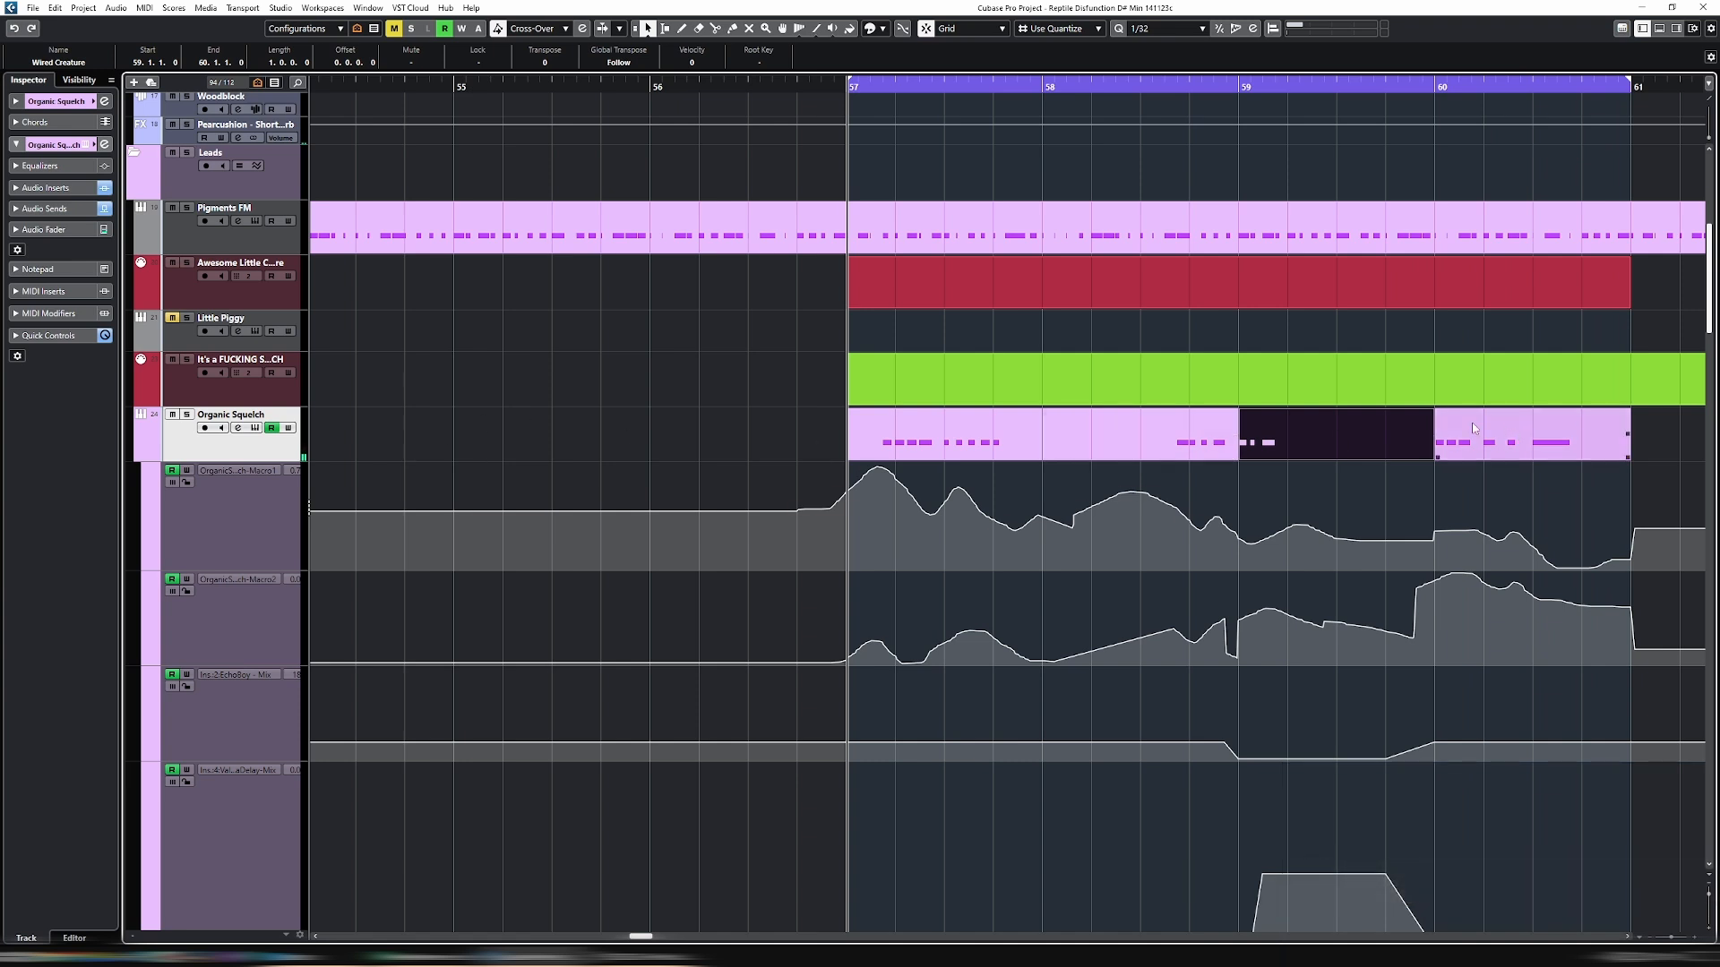
{"action": "left_click", "coordinate": [151, 459]}
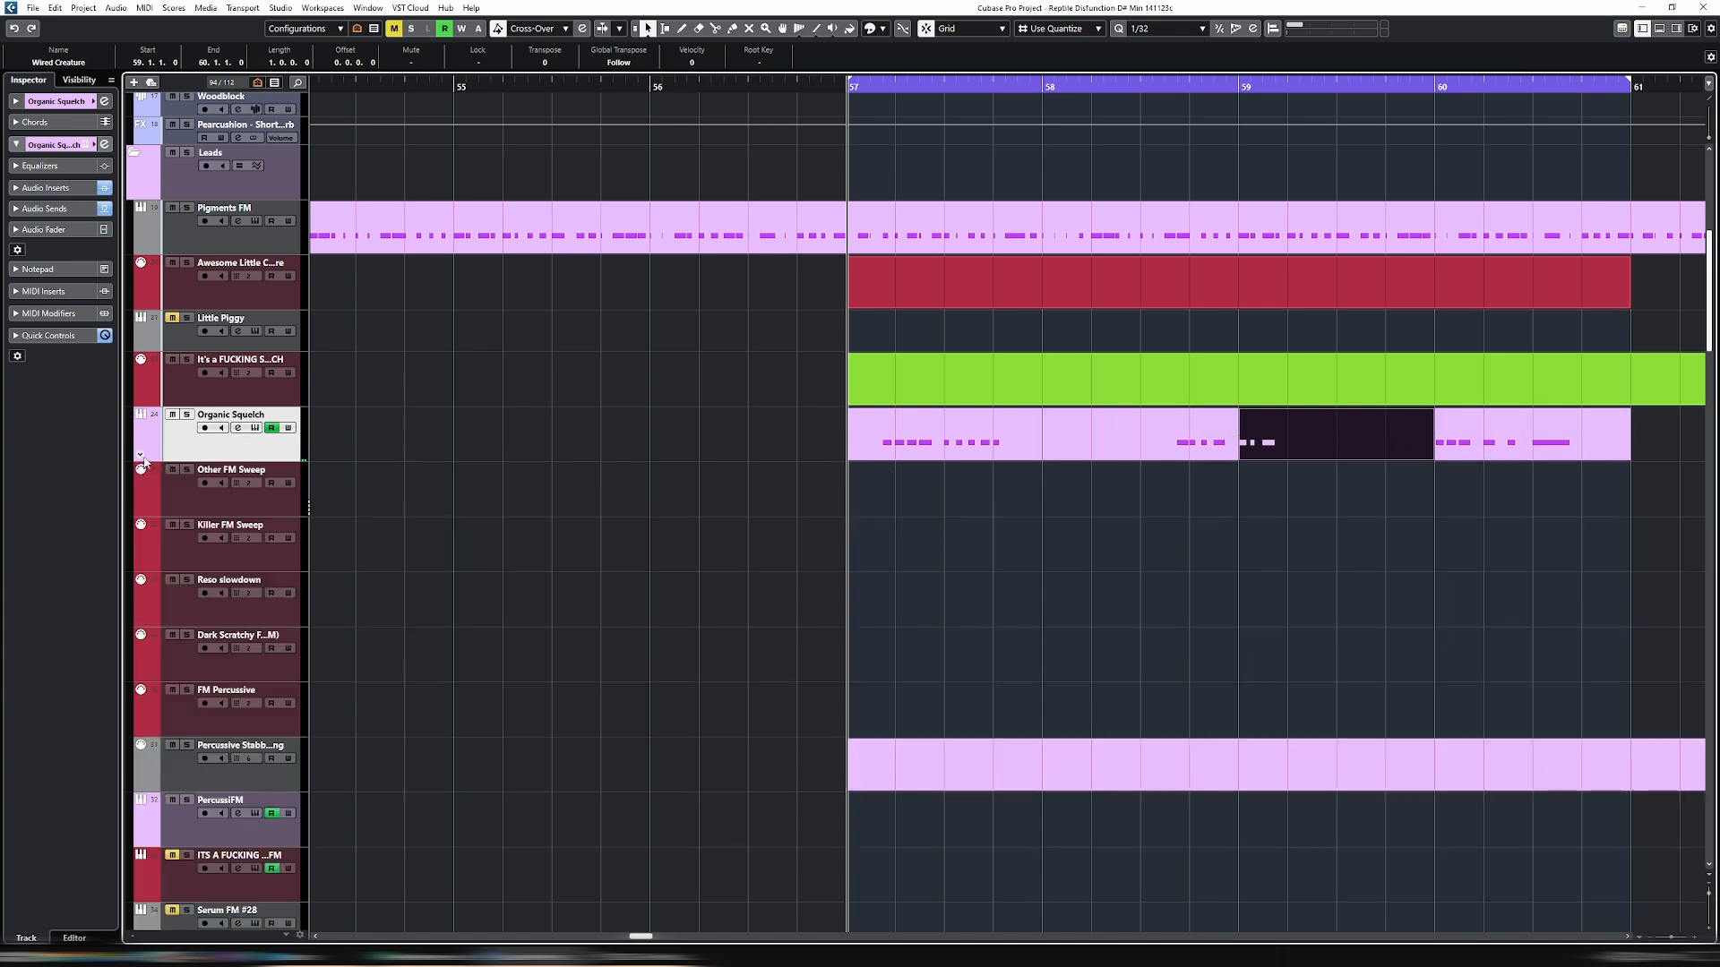
{"action": "left_click", "coordinate": [45, 188]}
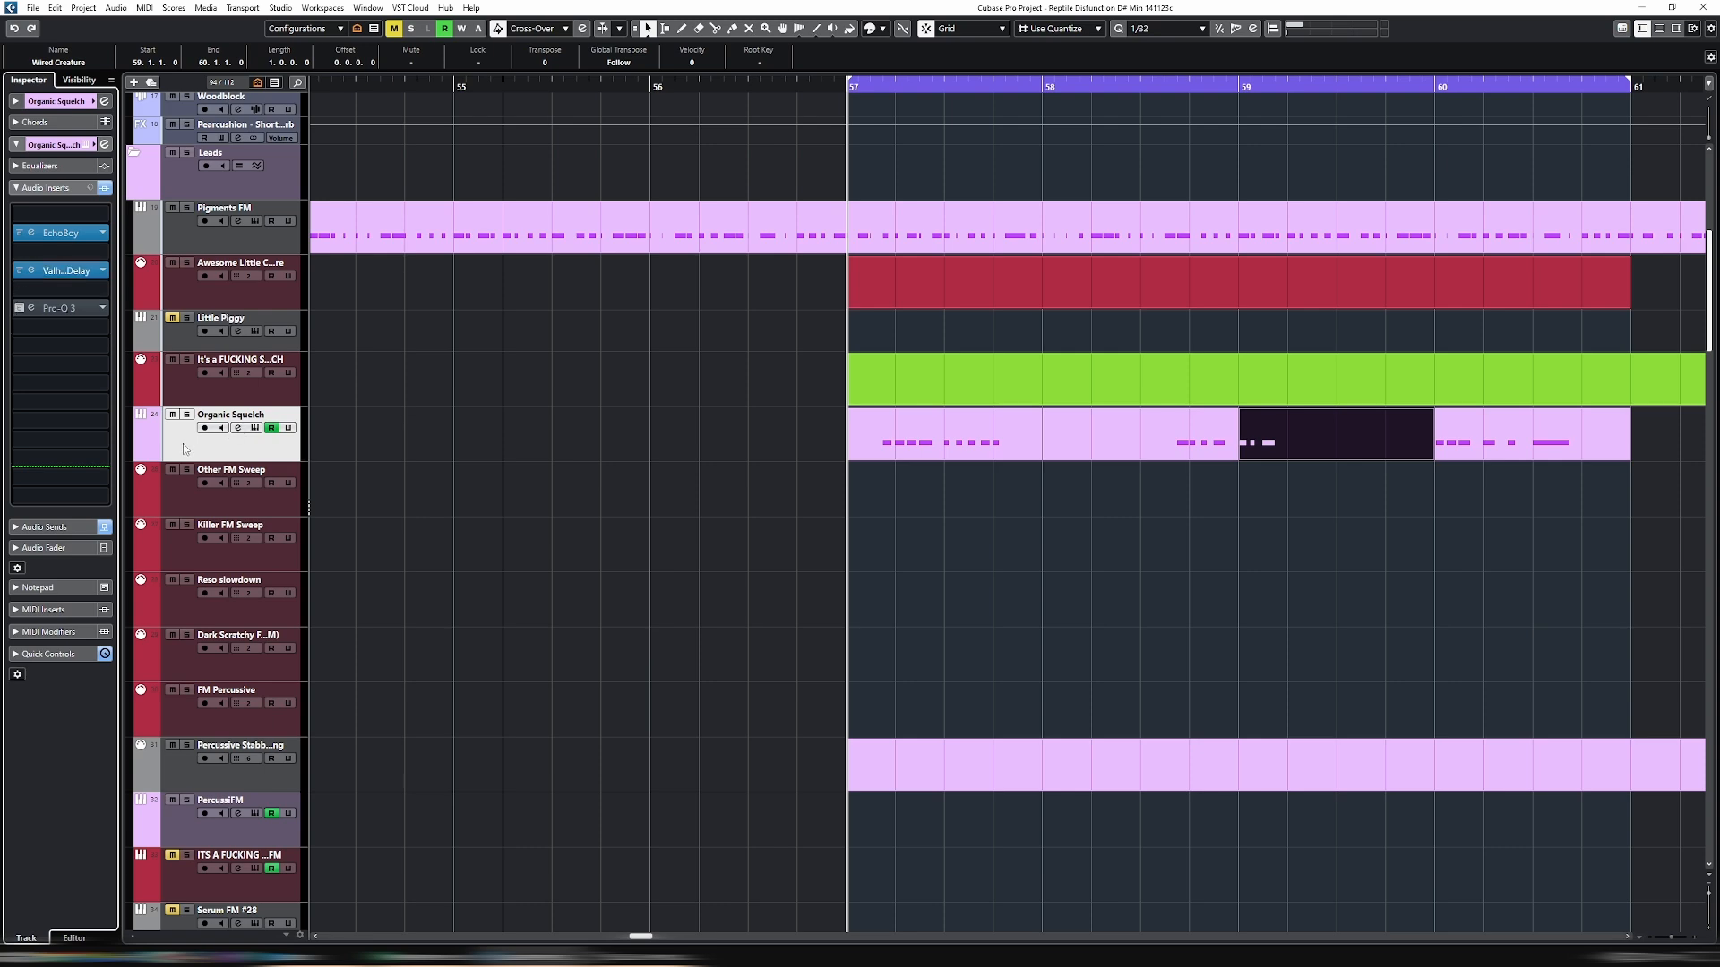
{"action": "left_click", "coordinate": [150, 458]}
{"action": "scroll", "coordinate": [1233, 659], "scroll_direction": "down", "scroll_amount": 5}
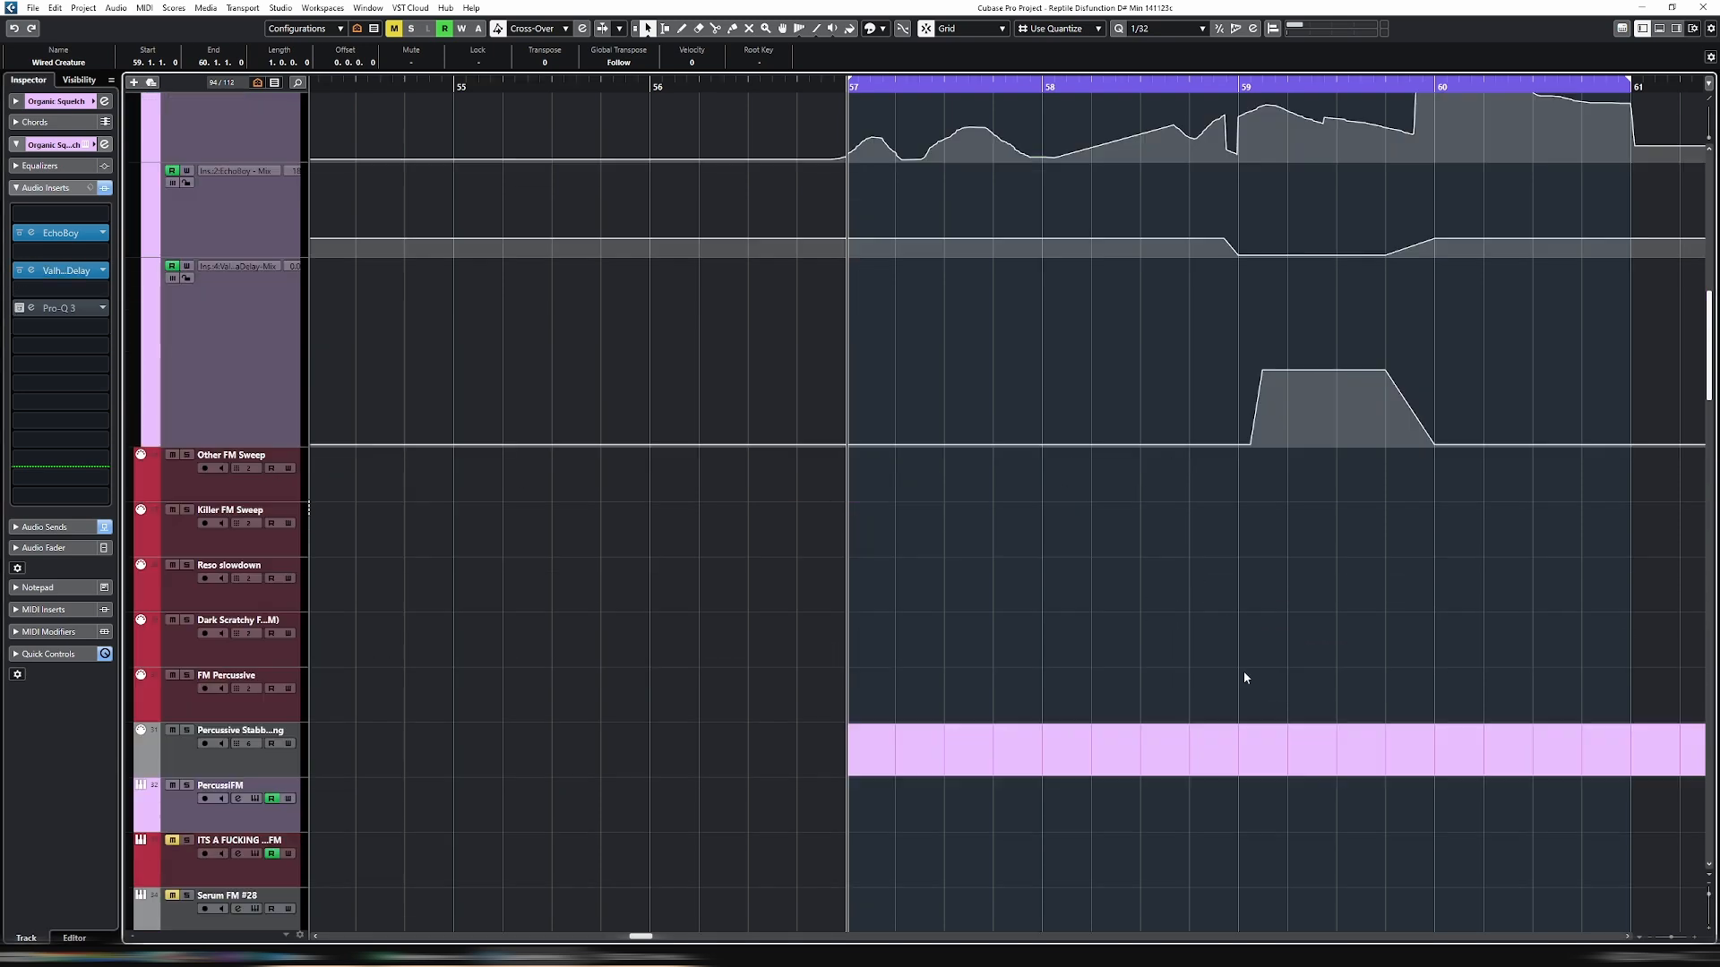
{"action": "scroll", "coordinate": [1254, 538], "scroll_direction": "up", "scroll_amount": 3}
{"action": "scroll", "coordinate": [1254, 448], "scroll_direction": "up", "scroll_amount": 6}
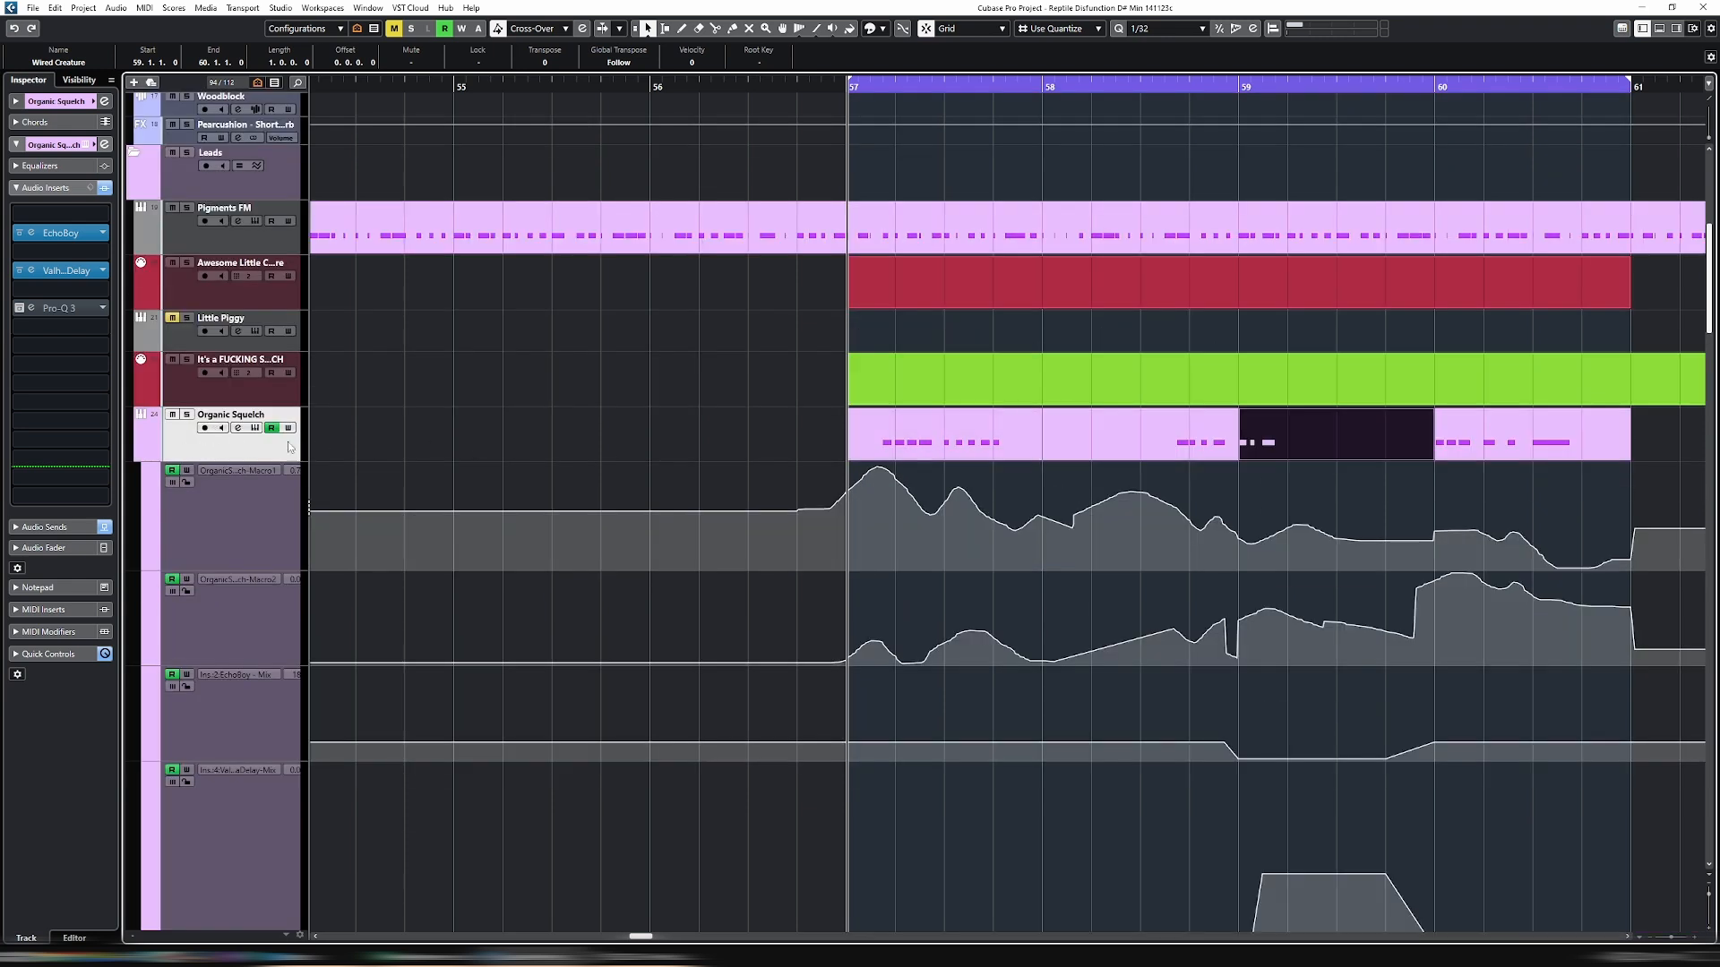
Play the full phrase and narrow the playback loop to the Organic Squelch part in bar 59.
{"action": "key", "text": "space"}
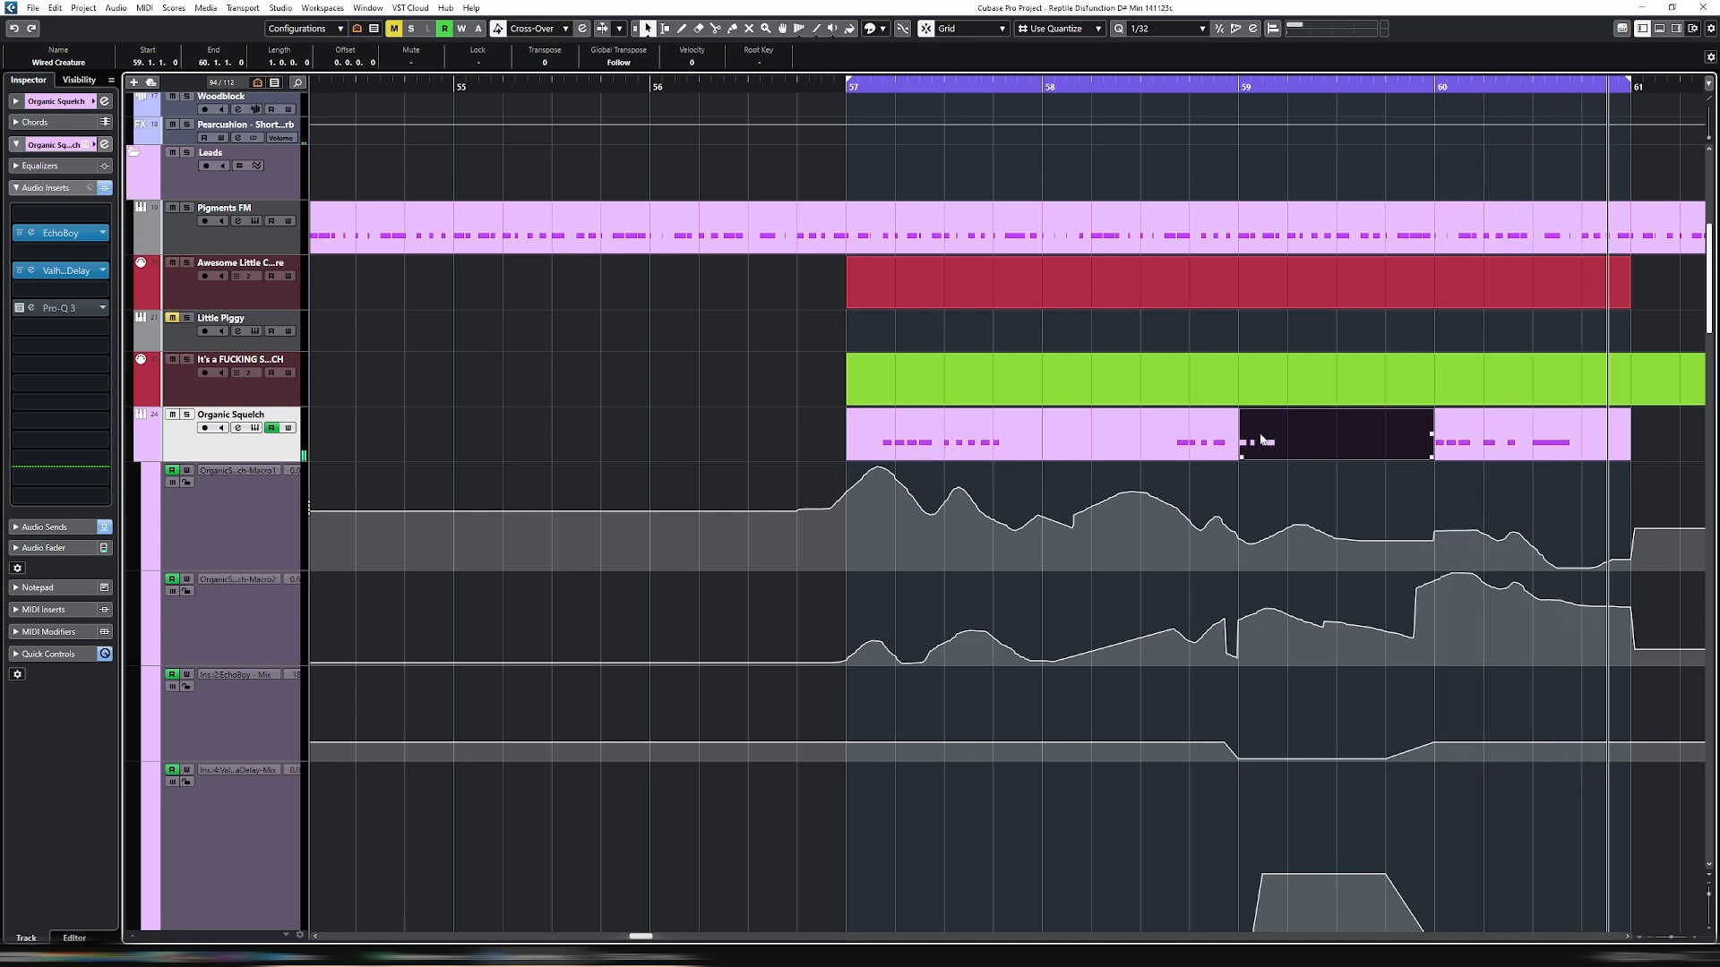
{"action": "key", "text": "p"}
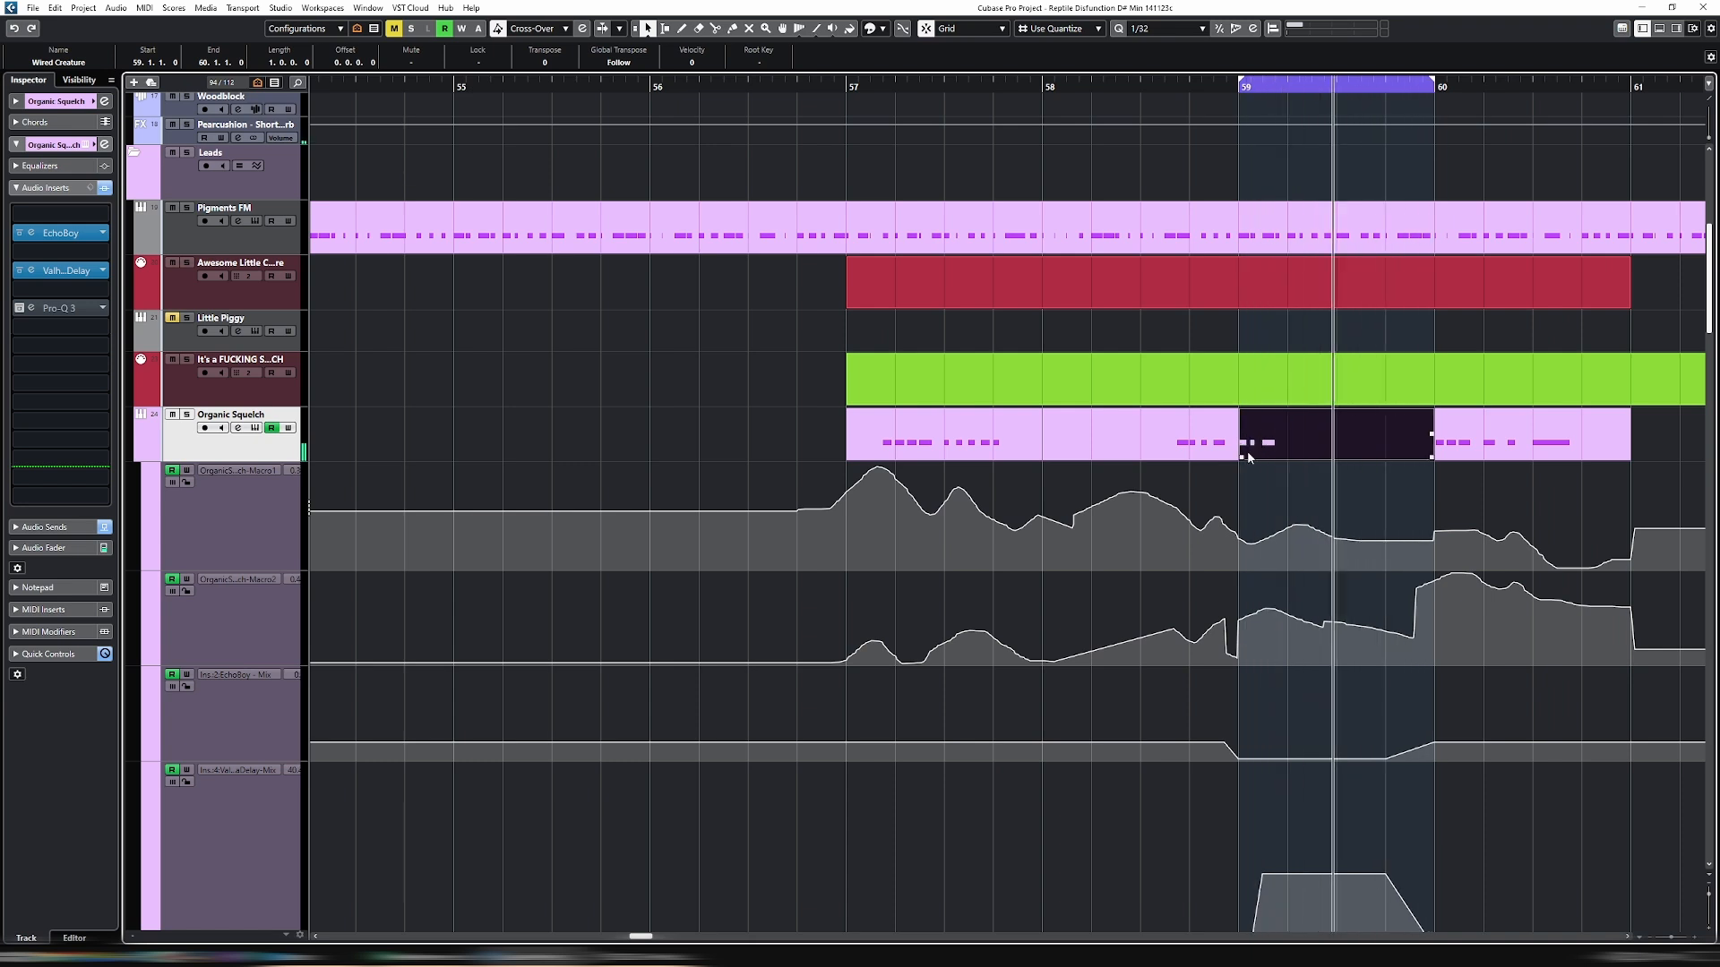
Select all four Organic Squelch parts and loop playback over the whole phrase from bar 57 to 61.
{"action": "left_click_drag", "start_coordinate": [1292, 476], "coordinate": [1106, 436]}
{"action": "left_click_drag", "start_coordinate": [799, 442], "coordinate": [1114, 436]}
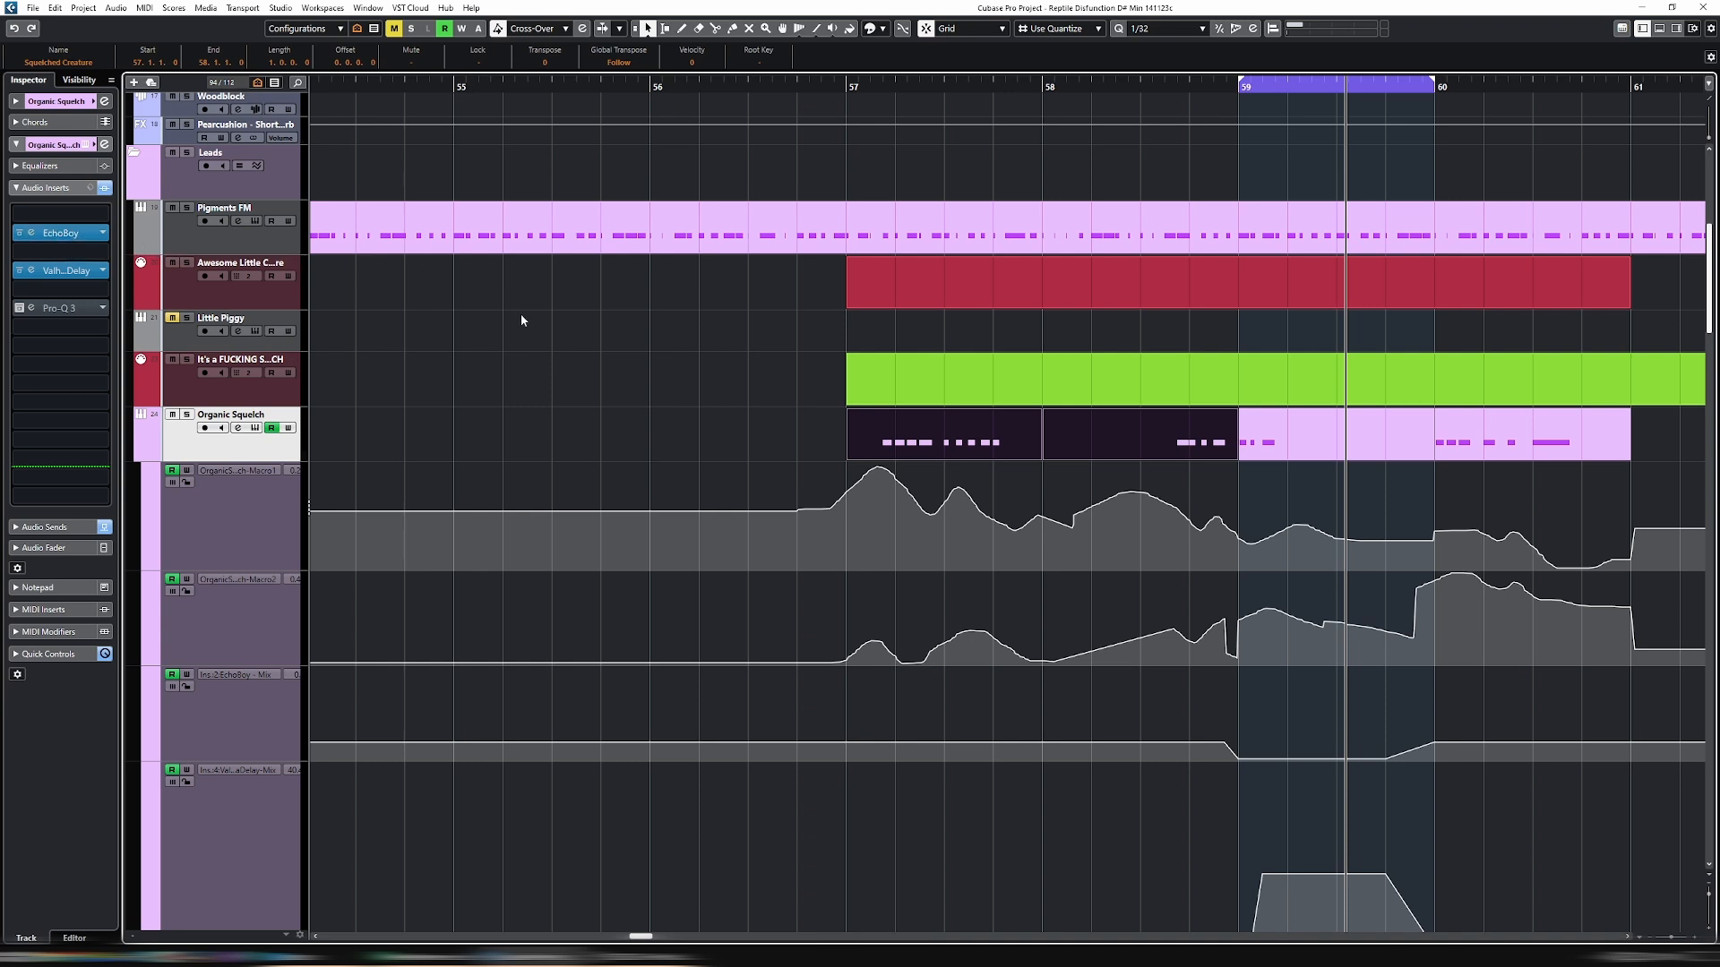
{"action": "left_click_drag", "start_coordinate": [752, 418], "coordinate": [1217, 444]}
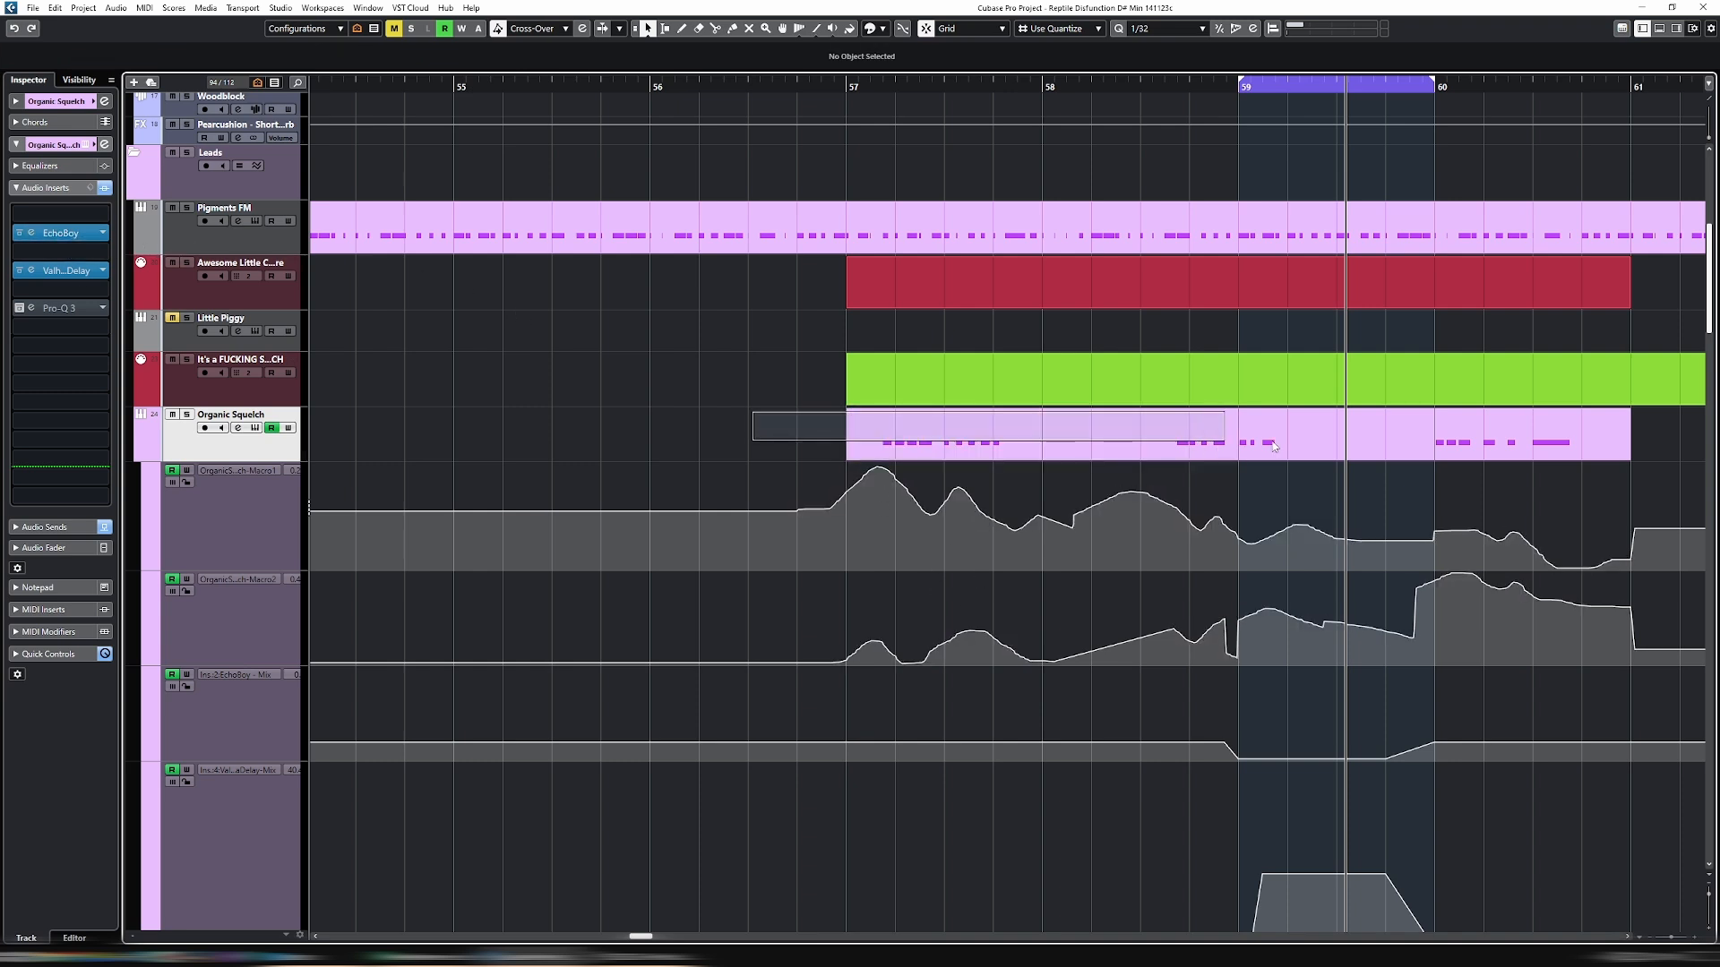
{"action": "left_click_drag", "start_coordinate": [1531, 448], "coordinate": [1534, 448]}
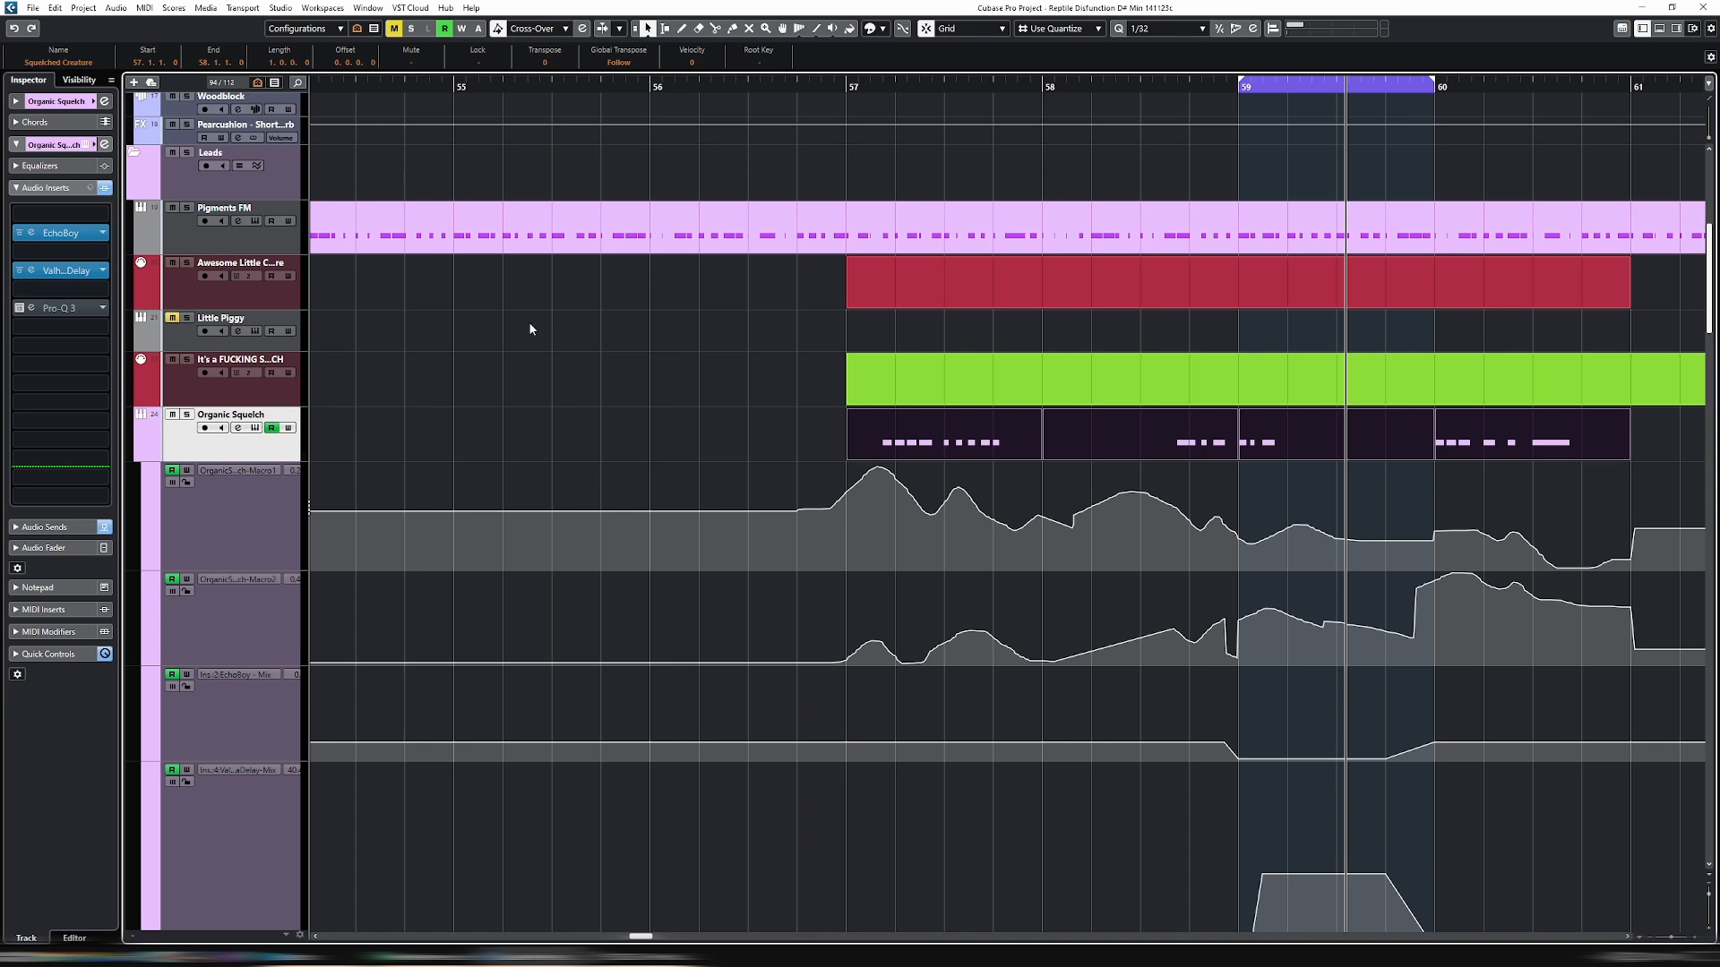
{"action": "key", "text": "shift+g"}
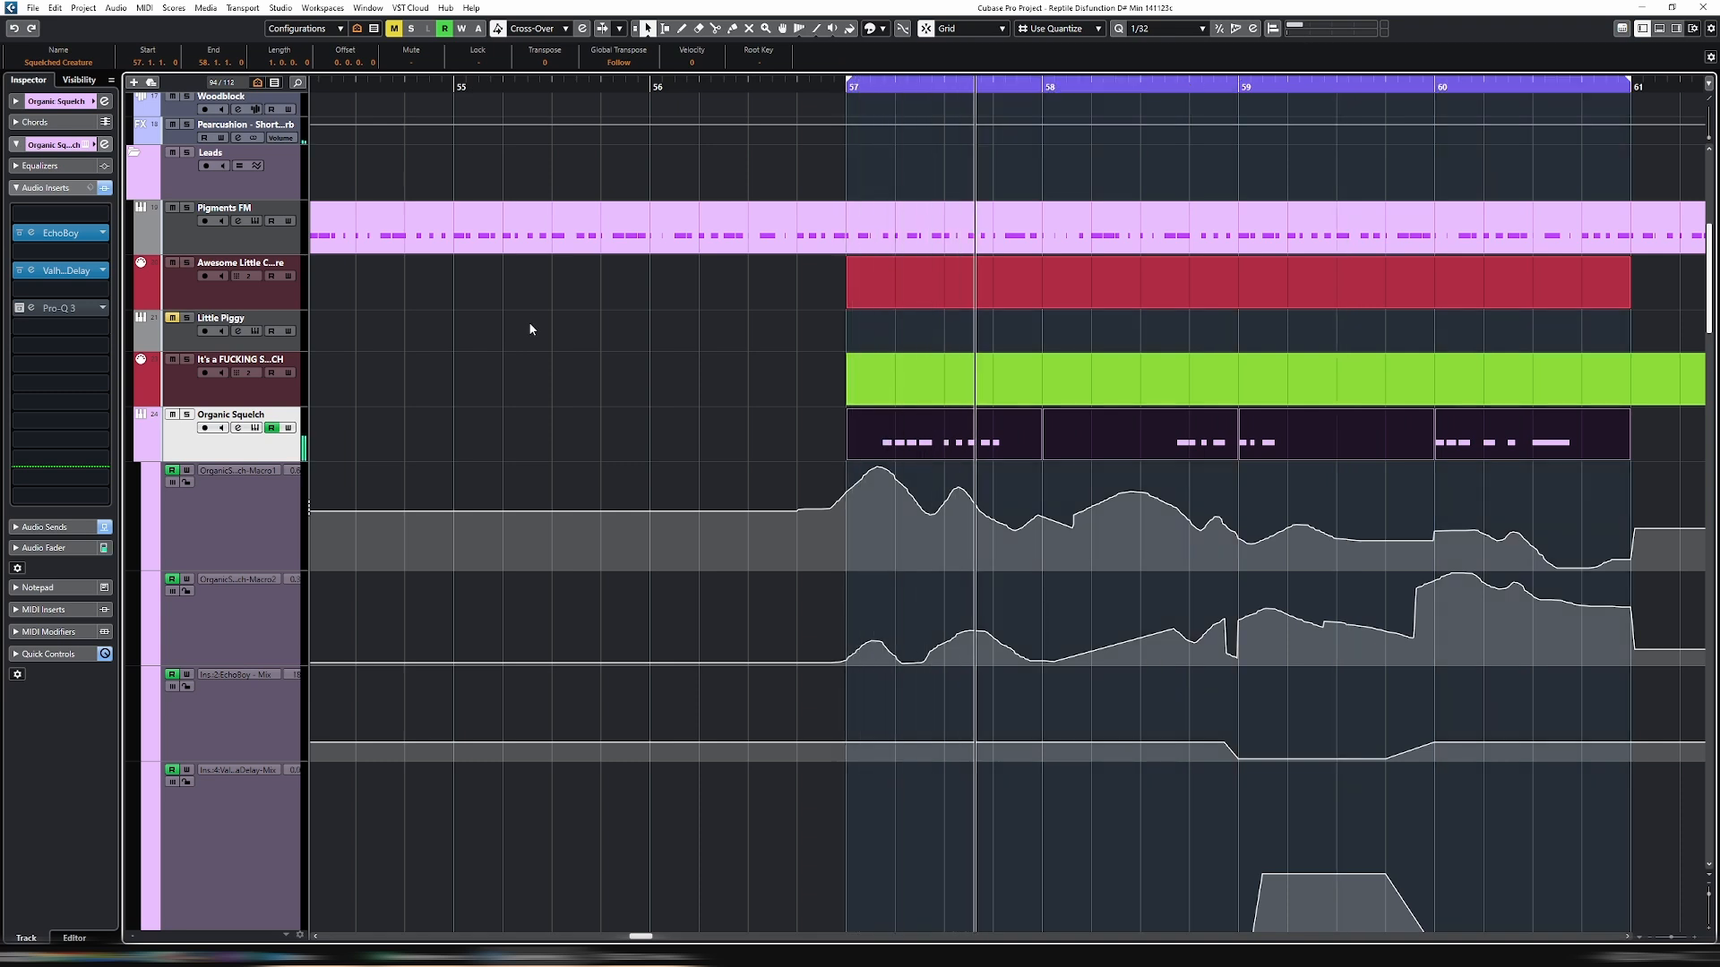
Open the Organic Squelch track's instrument window briefly and close it again.
{"action": "left_click", "coordinate": [240, 426]}
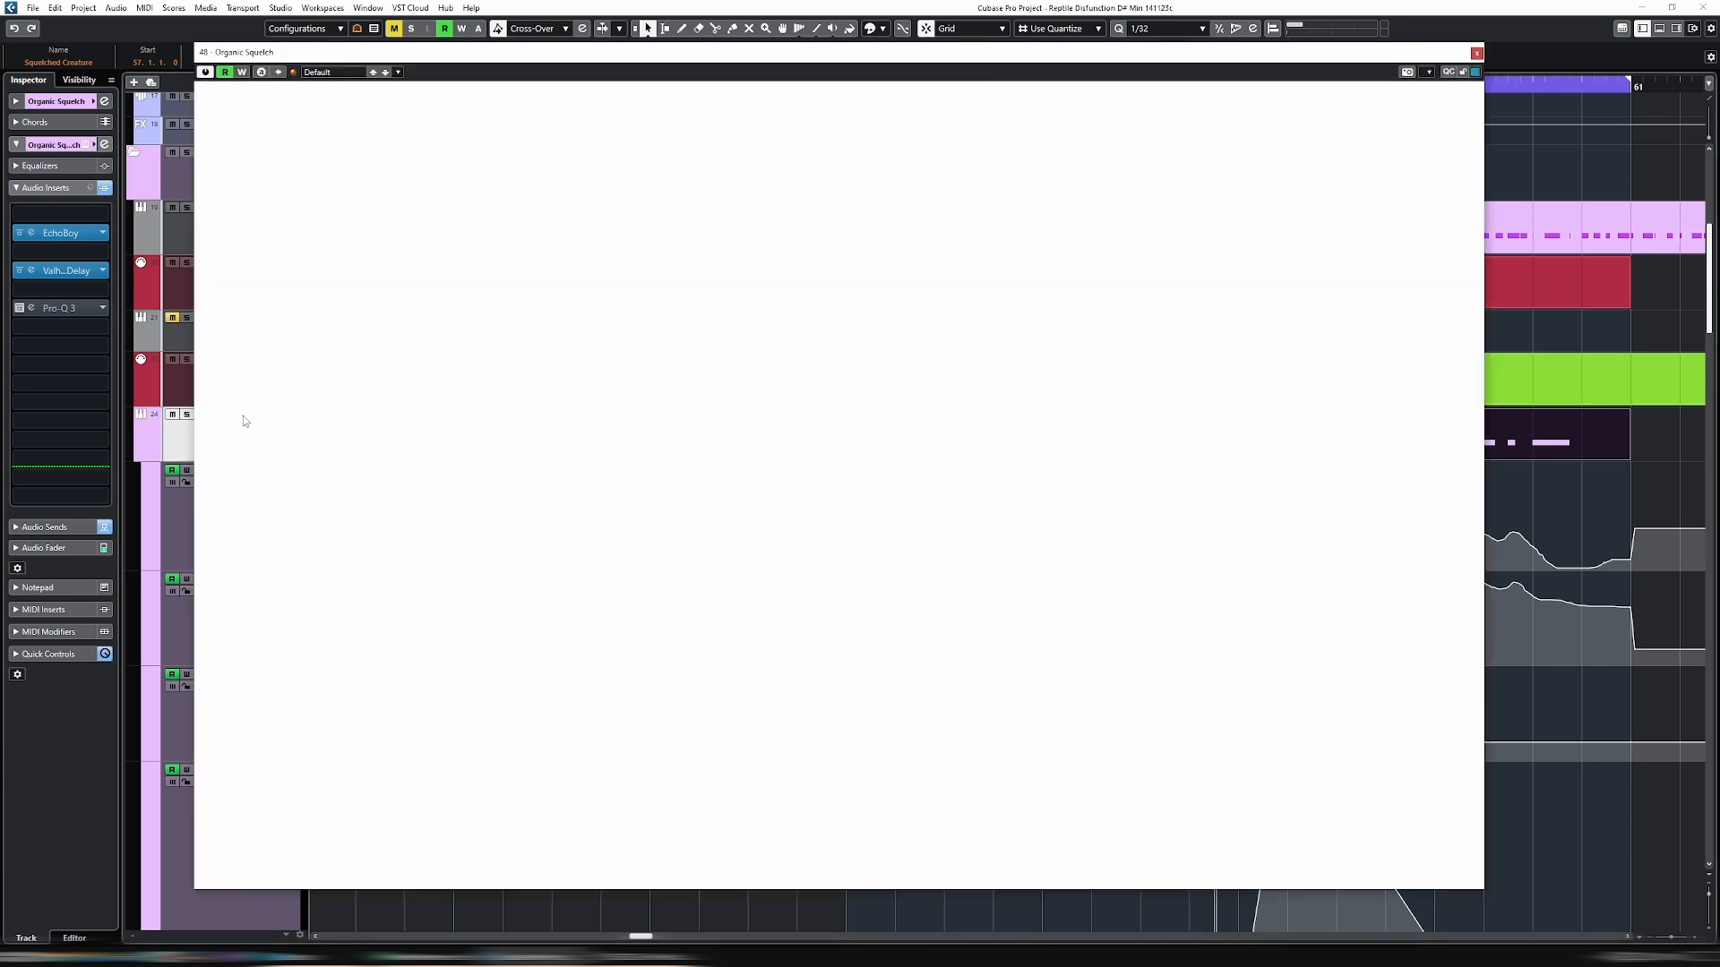
{"action": "key", "text": "Escape"}
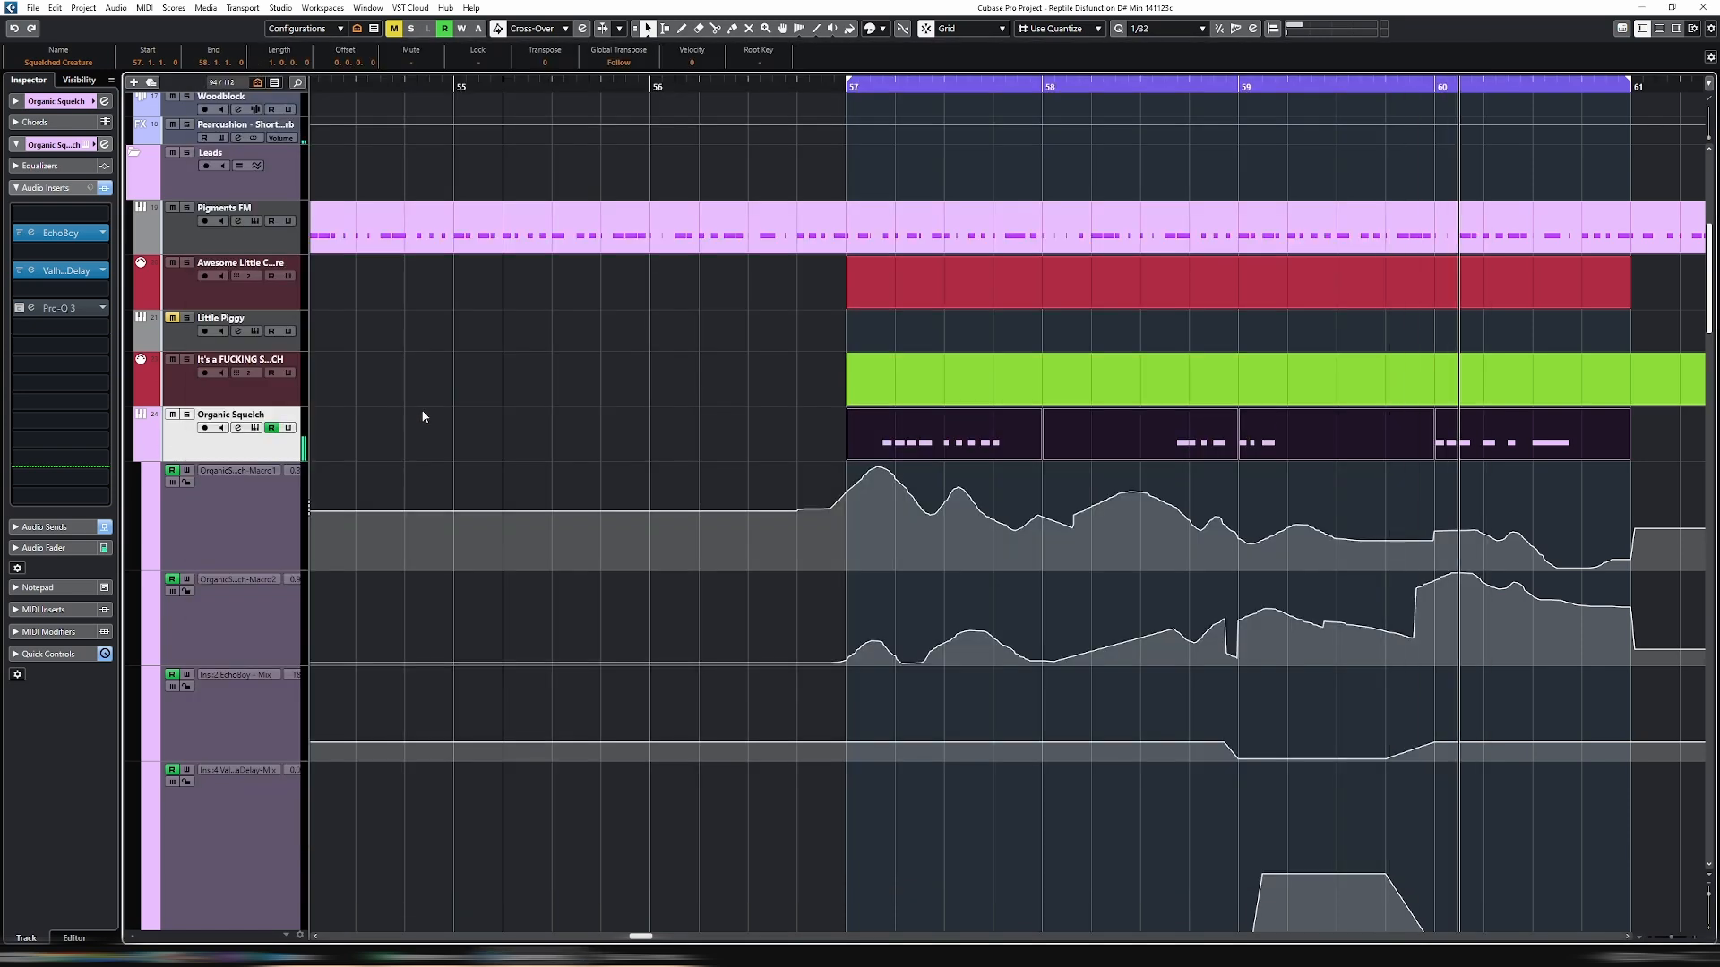